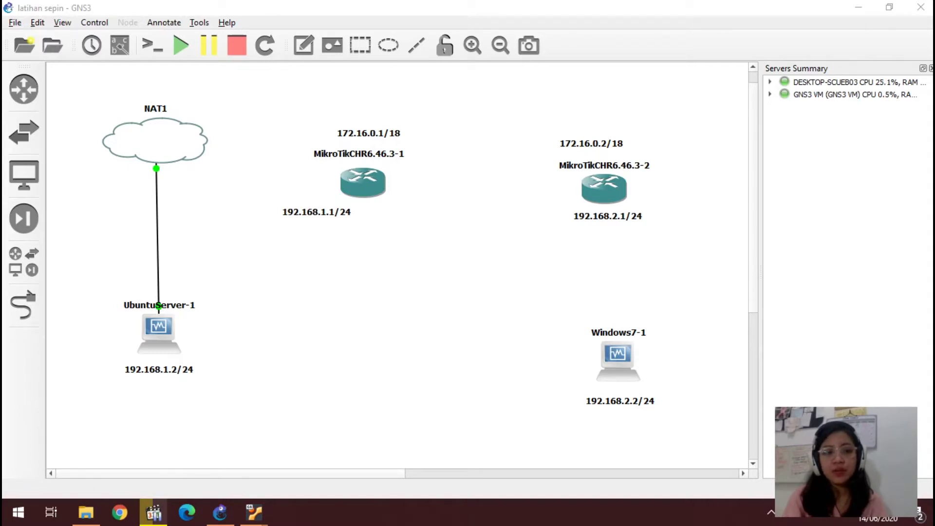
# Step: Leave the GNS3 topology and bring the Ubuntu Server VM console forward from its VirtualBox preview
pyautogui.click(78, 219)
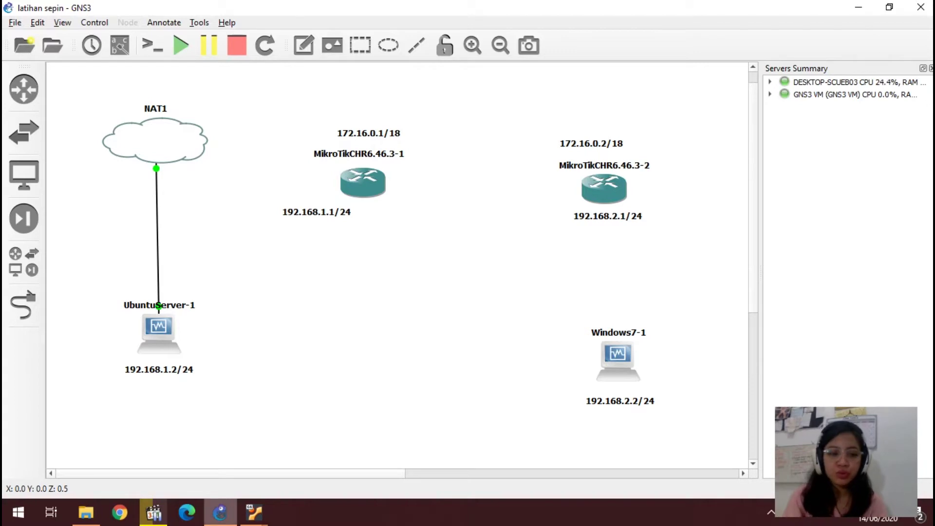
pyautogui.moveTo(254, 513)
pyautogui.click(317, 446)
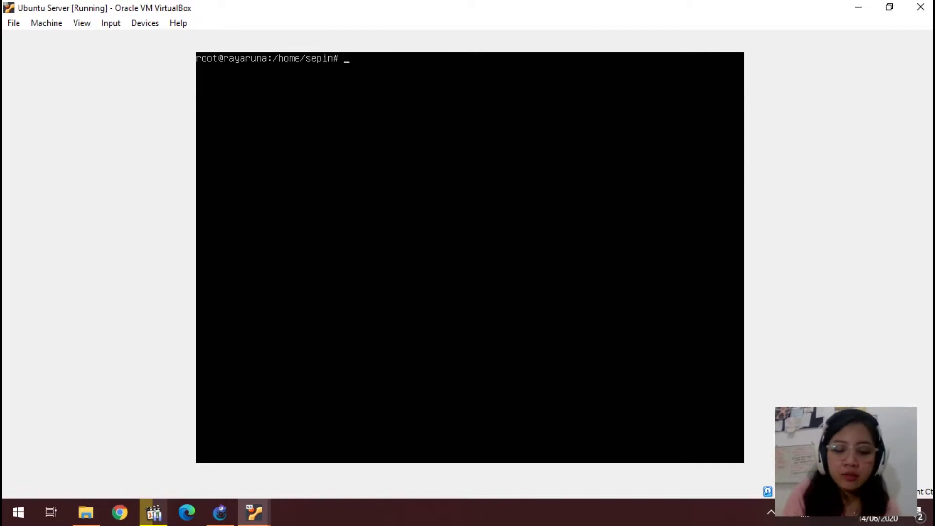
# Step: Try installing dhcp-server with apt-get install, which fails because the package cannot be located
pyautogui.write('at')
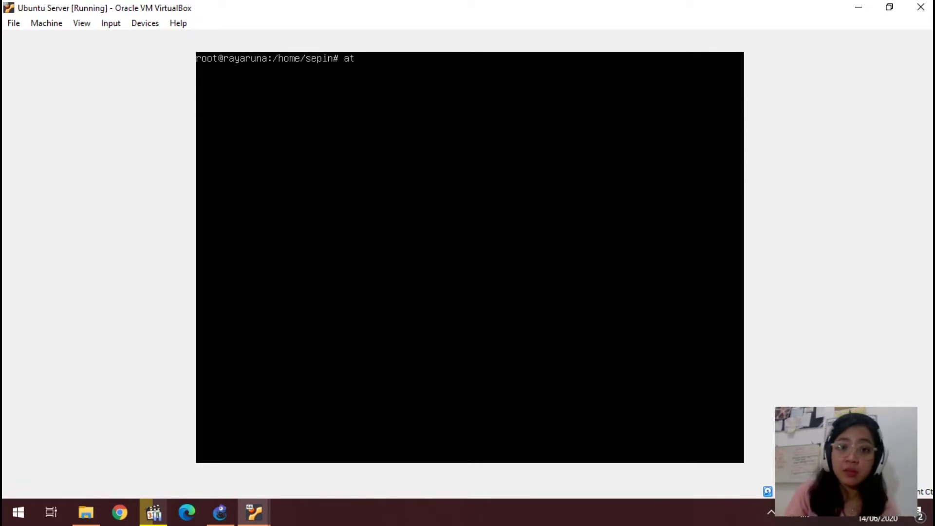
pyautogui.press('BackSpace')
pyautogui.write('pt-')
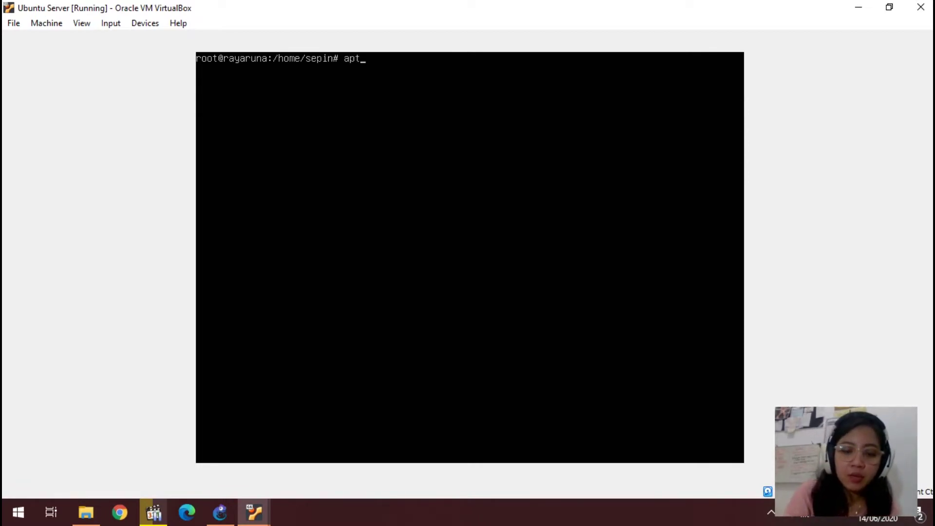
pyautogui.write('get install ubuntu')
pyautogui.press('BackSpace')
pyautogui.press('BackSpace')
pyautogui.press('BackSpace')
pyautogui.press('BackSpace')
pyautogui.press('BackSpace')
pyautogui.press('BackSpace')
pyautogui.press('BackSpace')
pyautogui.press('BackSpace')
pyautogui.press('BackSpace')
pyautogui.press('BackSpace')
pyautogui.press('BackSpace')
pyautogui.press('BackSpace')
pyautogui.write('ta')
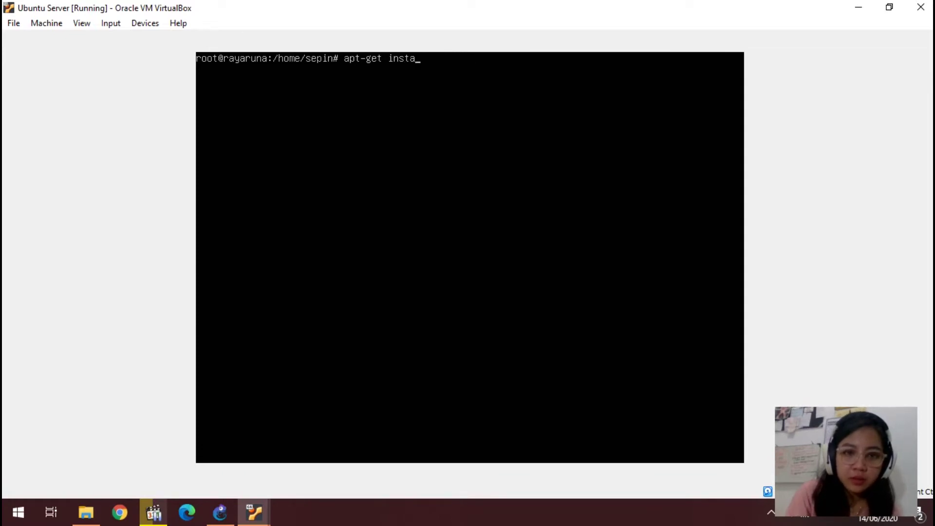
pyautogui.write('ll dh')
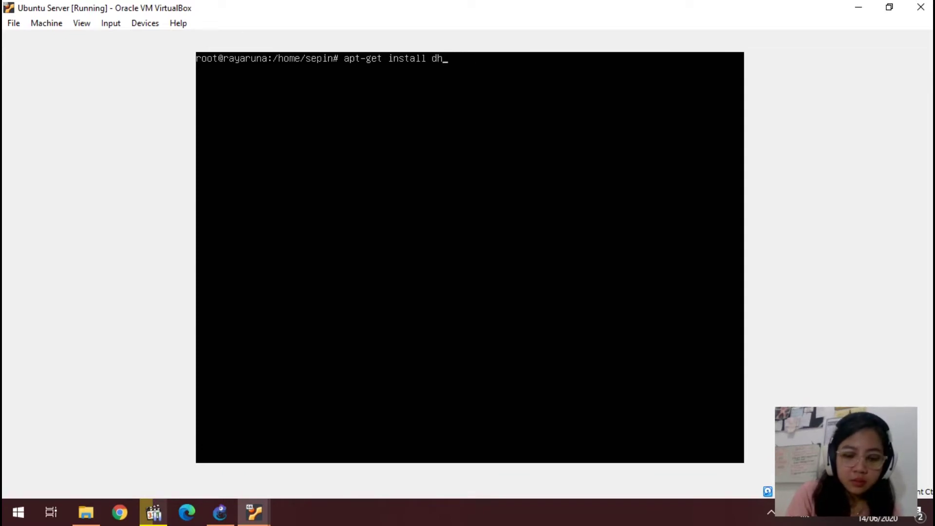
pyautogui.write('cp-server')
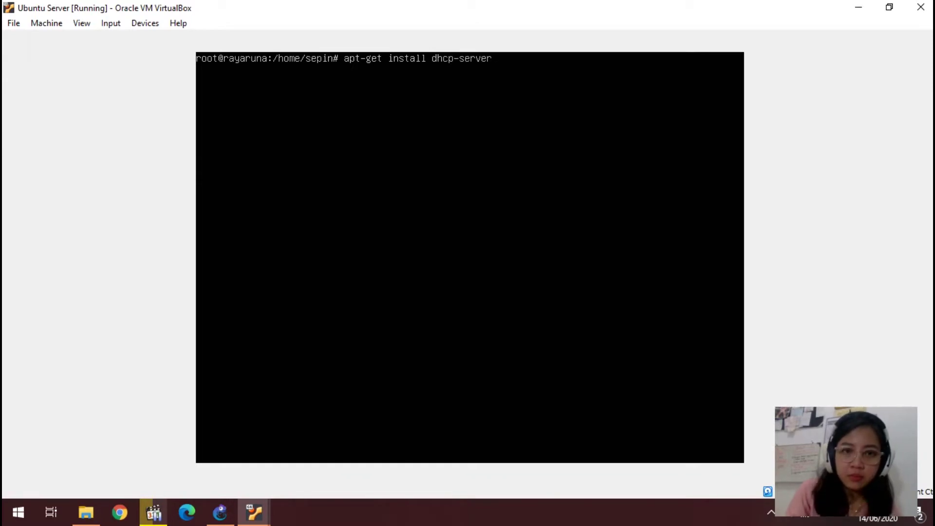
pyautogui.press('Return')
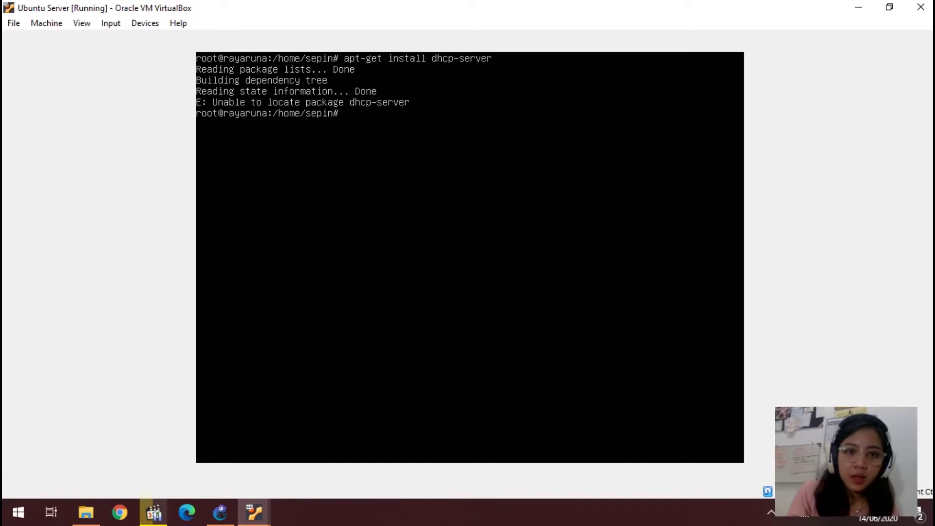
# Step: Install tasksel, install the samba-server task with it, and clear the console
pyautogui.write('ap')
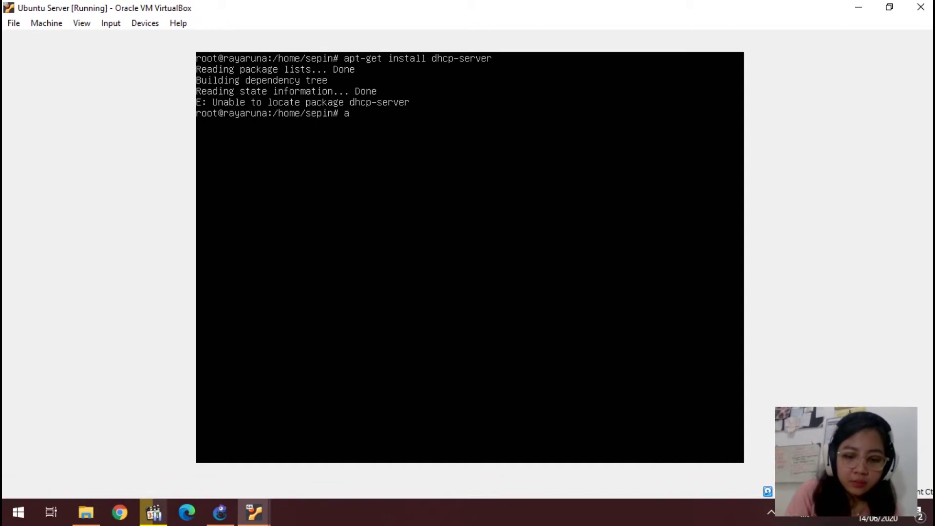
pyautogui.write('t-get install')
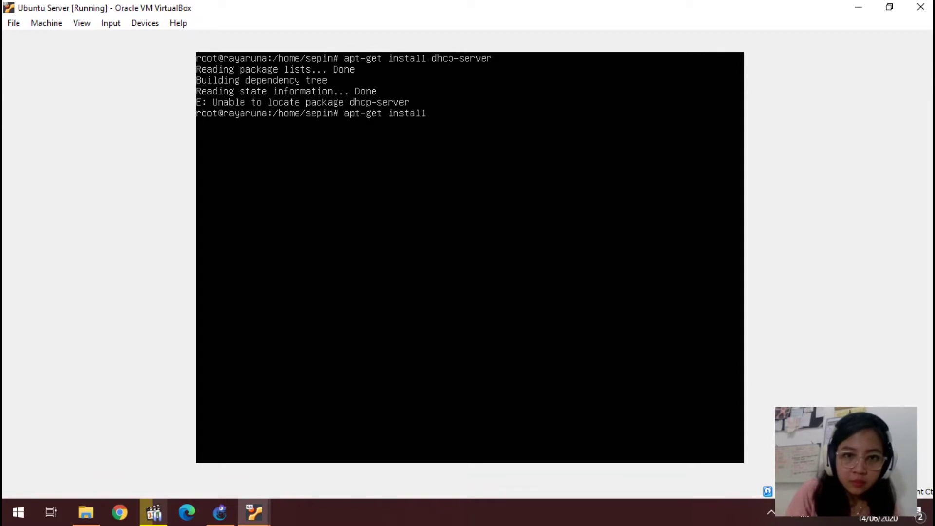
pyautogui.write(' taskc')
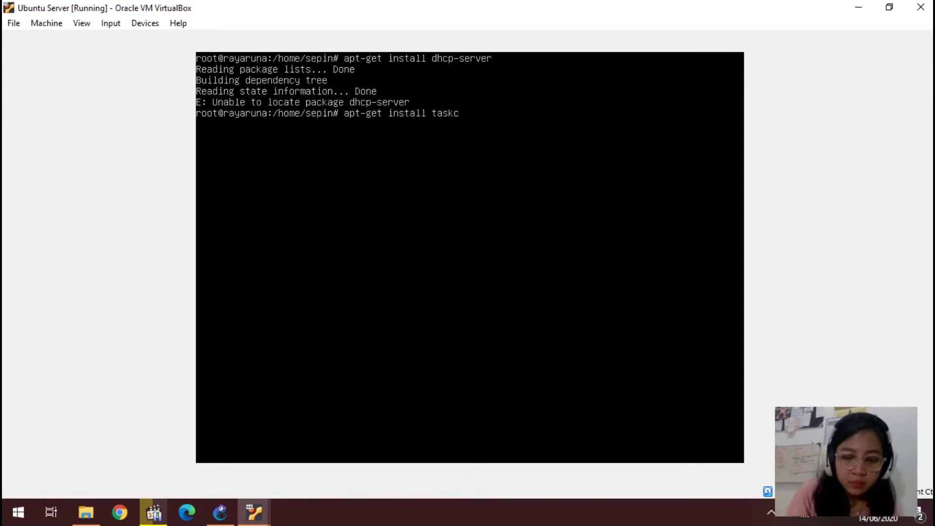
pyautogui.press('BackSpace')
pyautogui.write('sel')
pyautogui.press('Return')
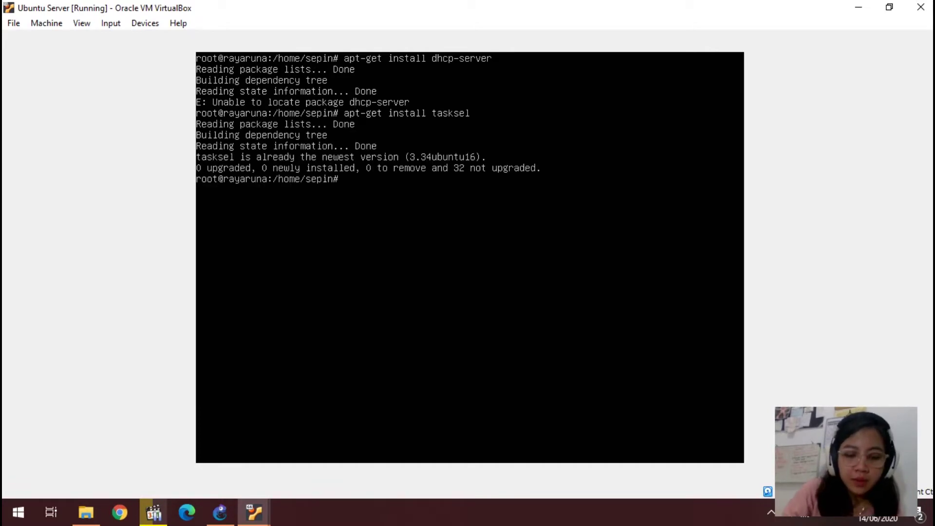
pyautogui.write('taskse')
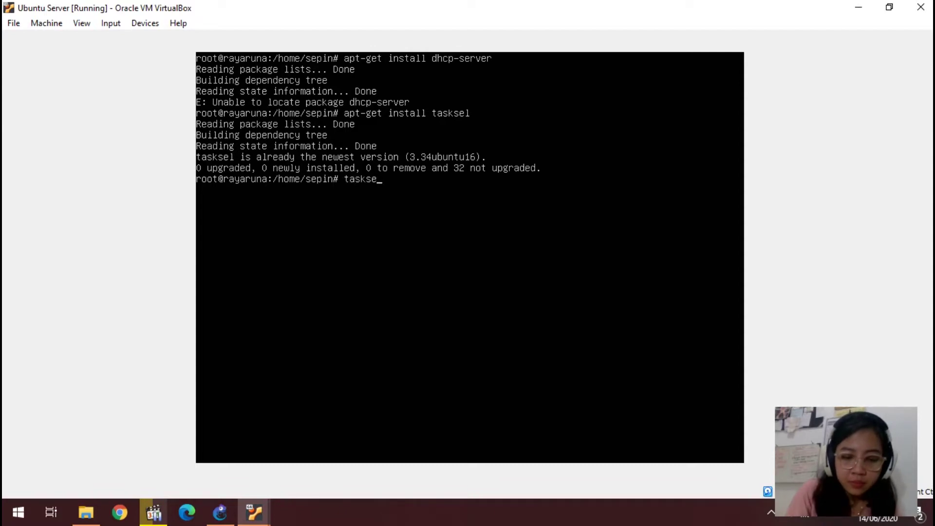
pyautogui.write('l i')
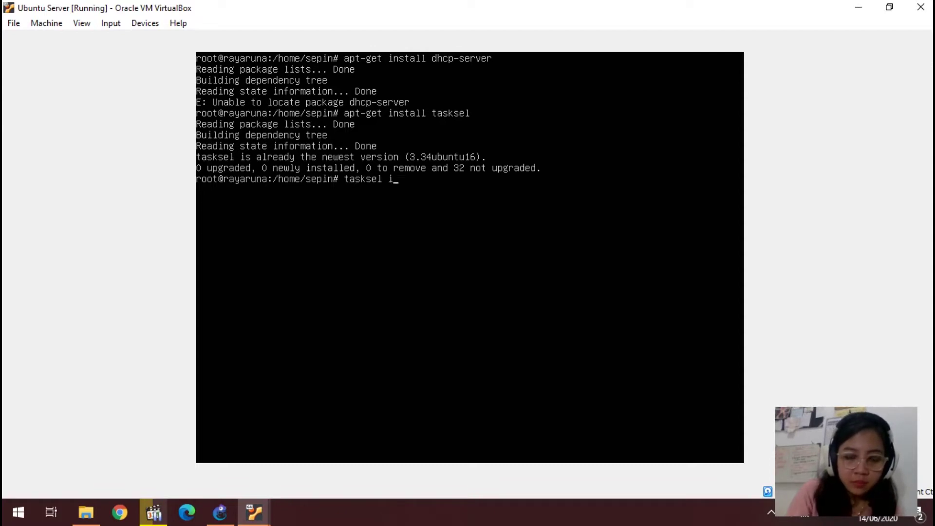
pyautogui.write('nstall samba')
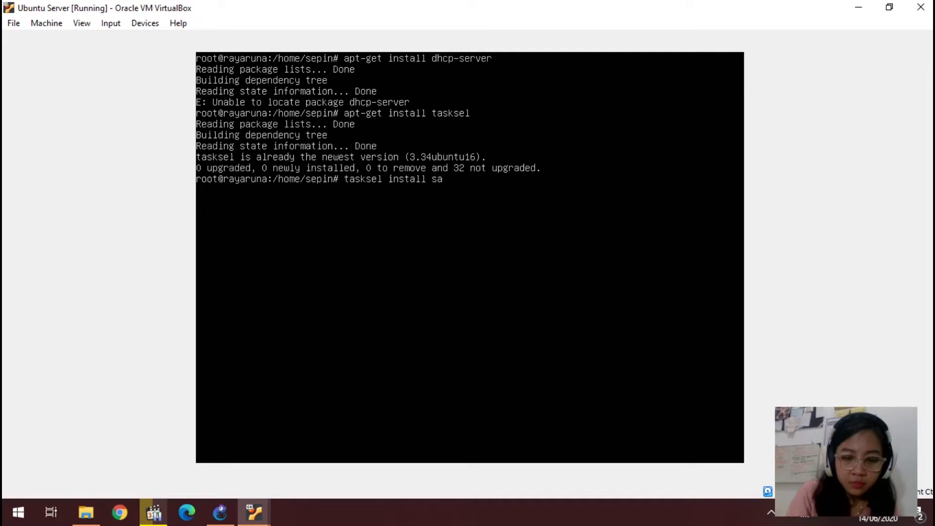
pyautogui.write('-server')
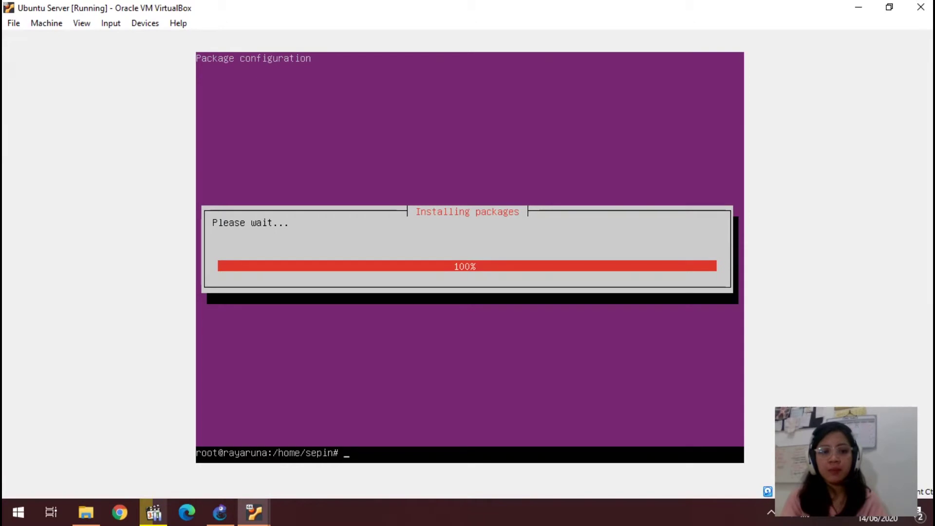
pyautogui.write('clear')
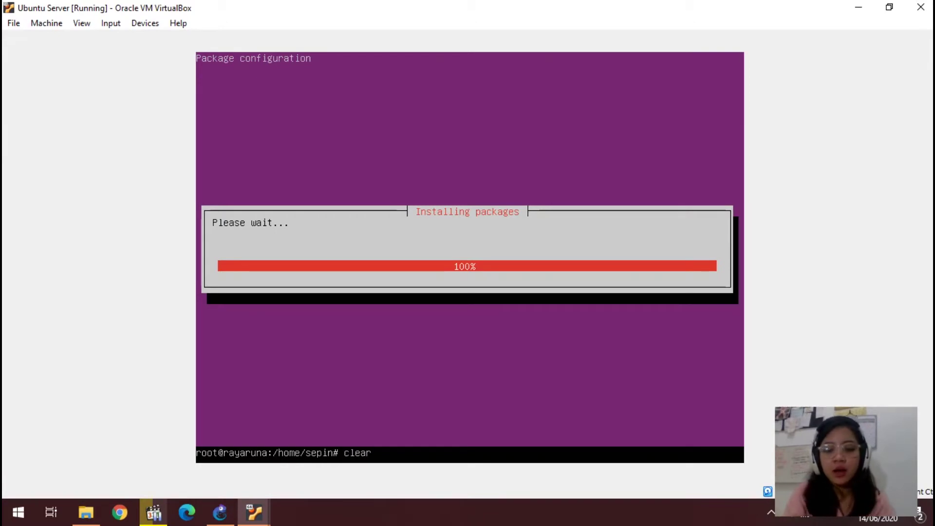
pyautogui.press('Return')
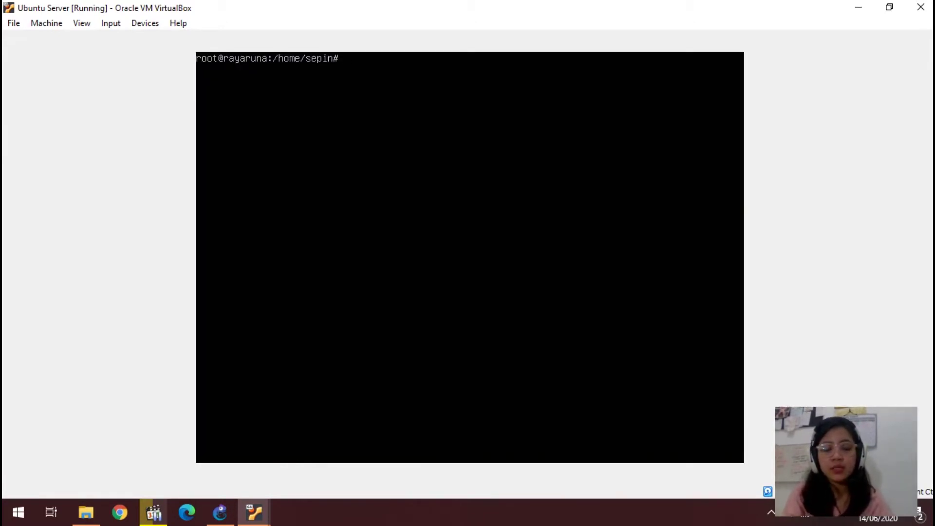
# Step: Save /etc/dhcp/dhcpd.conf in nano with domain tekjar.com and the 192.168.1.0/255.255.255.0 subnet
pyautogui.write('nano ')
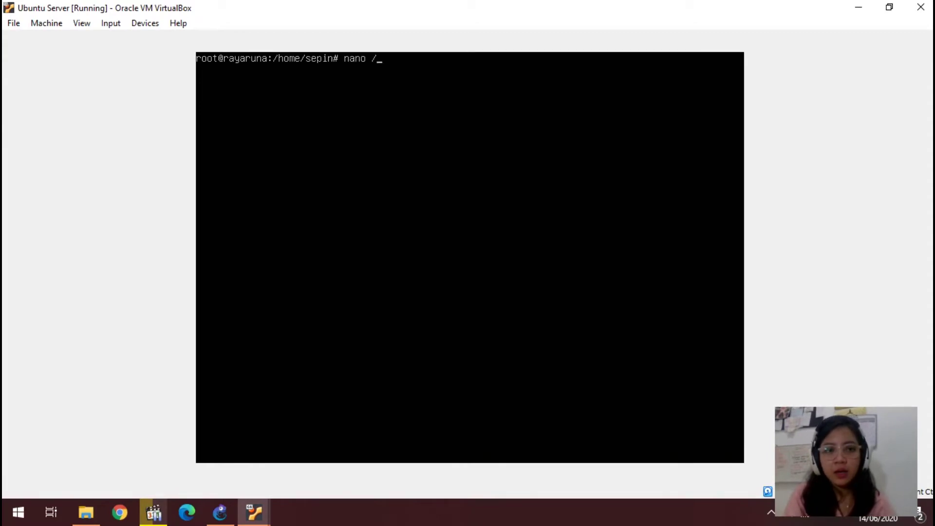
pyautogui.write('/e')
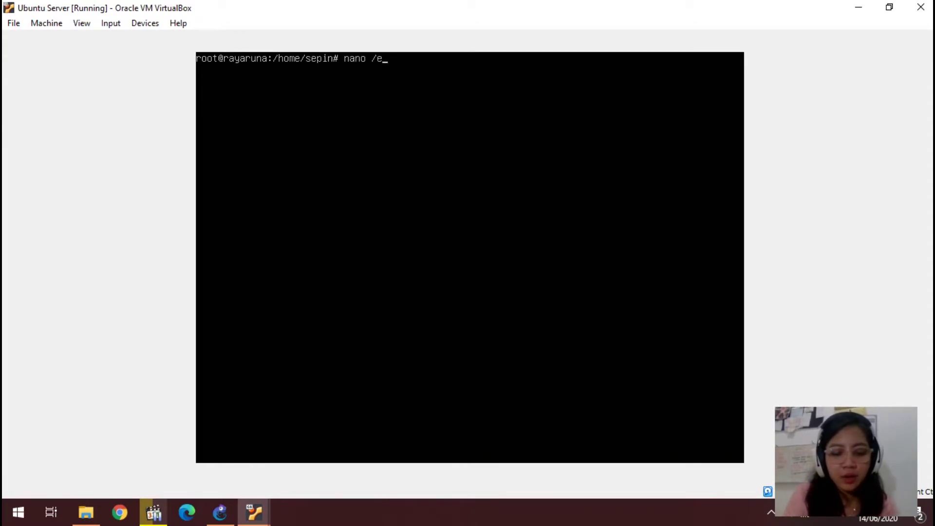
pyautogui.write('tc/dhcp/dhcpd.conf')
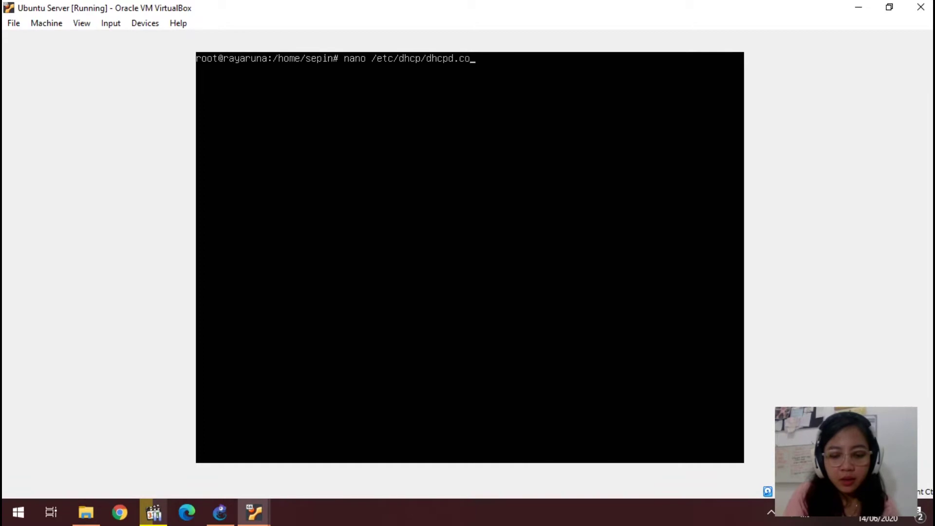
pyautogui.press('Return')
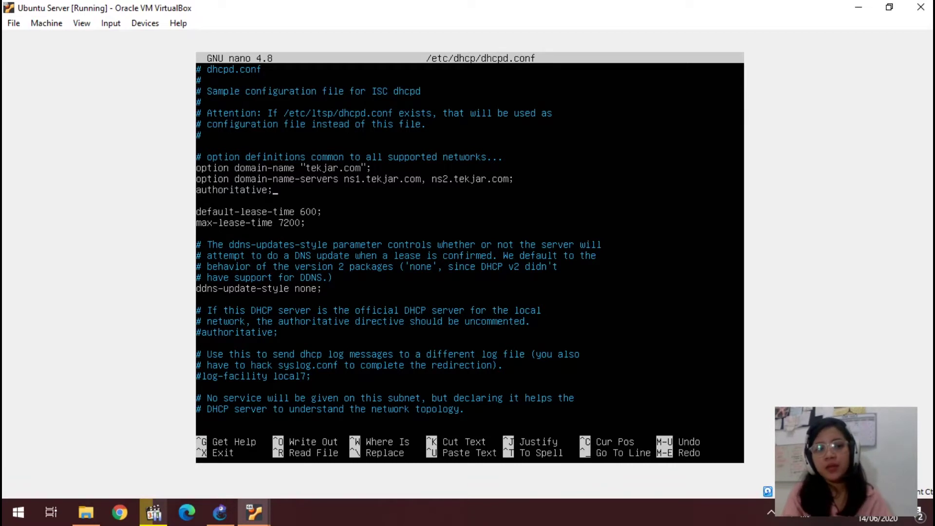
pyautogui.press('Down')
pyautogui.press('Down')
pyautogui.press('Down')
pyautogui.press('Down')
pyautogui.press('Down')
pyautogui.press('Down')
pyautogui.press('Down')
pyautogui.press('Down')
pyautogui.press('Down')
pyautogui.press('Down')
pyautogui.press('Down')
pyautogui.press('Down')
pyautogui.press('Down')
pyautogui.press('Down')
pyautogui.press('Down')
pyautogui.press('Down')
pyautogui.press('Down')
pyautogui.press('Down')
pyautogui.press('Down')
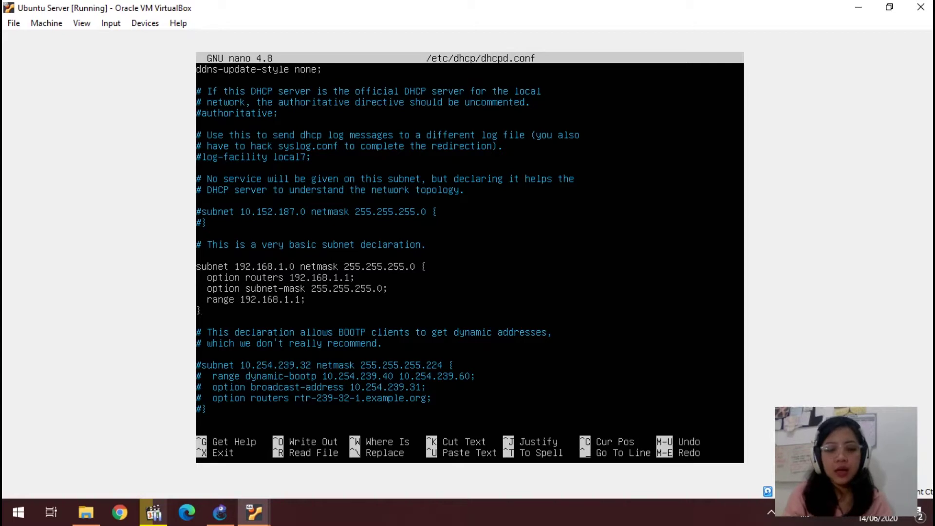
pyautogui.hotkey('ctrl', 'o')
pyautogui.press('Return')
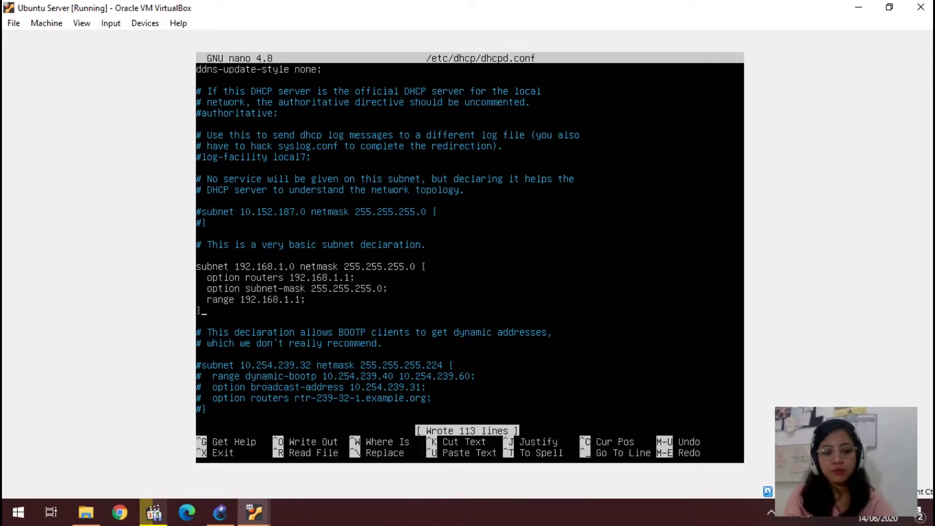
pyautogui.hotkey('ctrl', 'x')
pyautogui.write('clear')
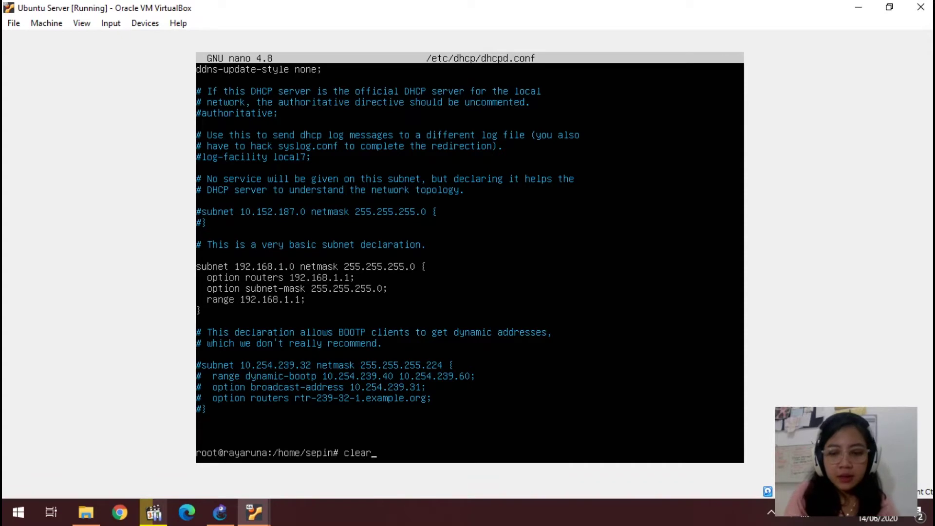
# Step: Clear the screen, run systemctl restart isc-dhcp-server, then clear the terminal again
pyautogui.press('Return')
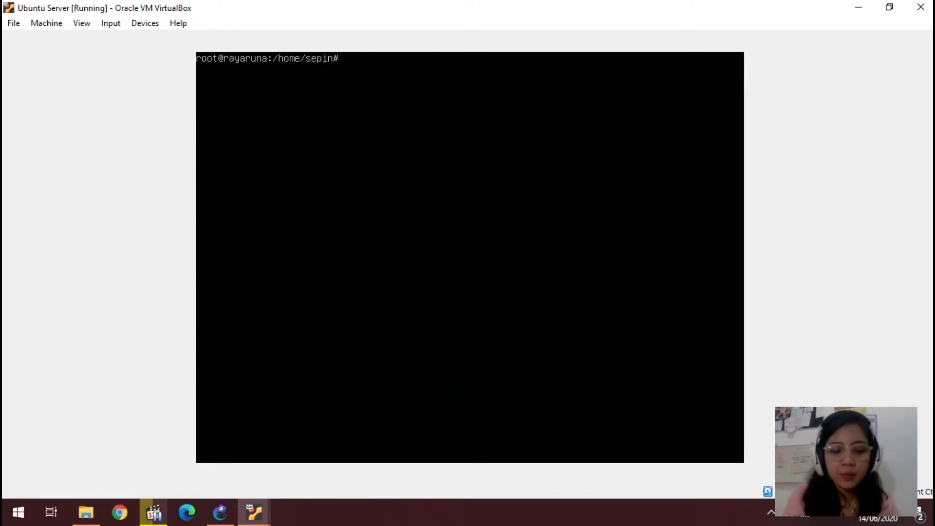
pyautogui.write('systemctl re')
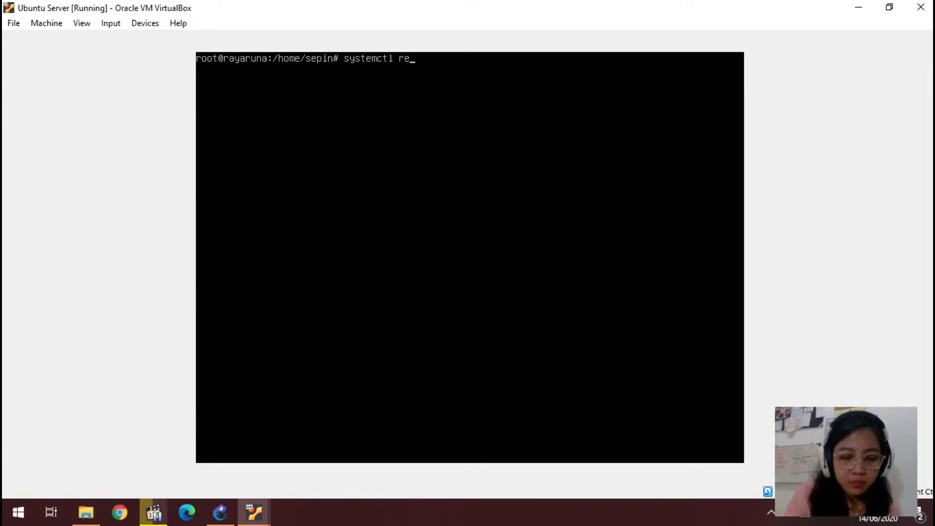
pyautogui.write('star')
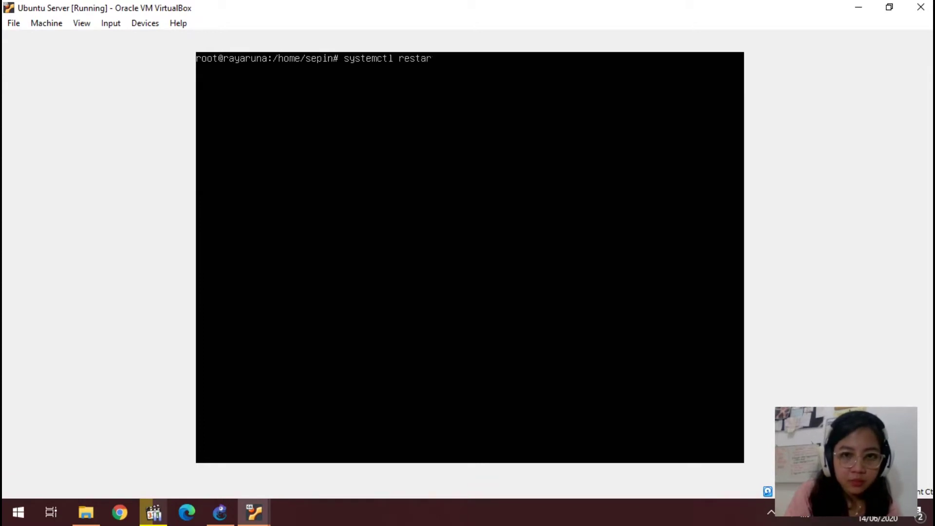
pyautogui.write('t isc-')
pyautogui.write('dhcp')
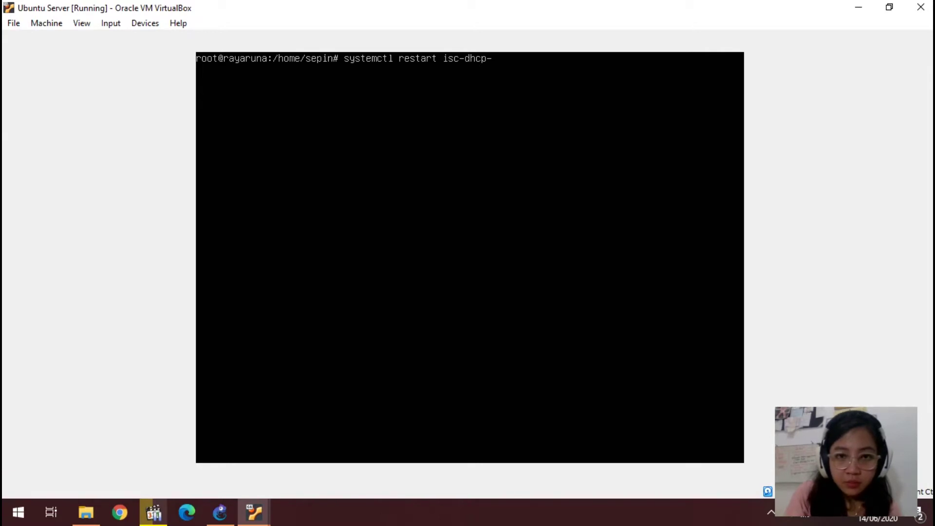
pyautogui.write('-server')
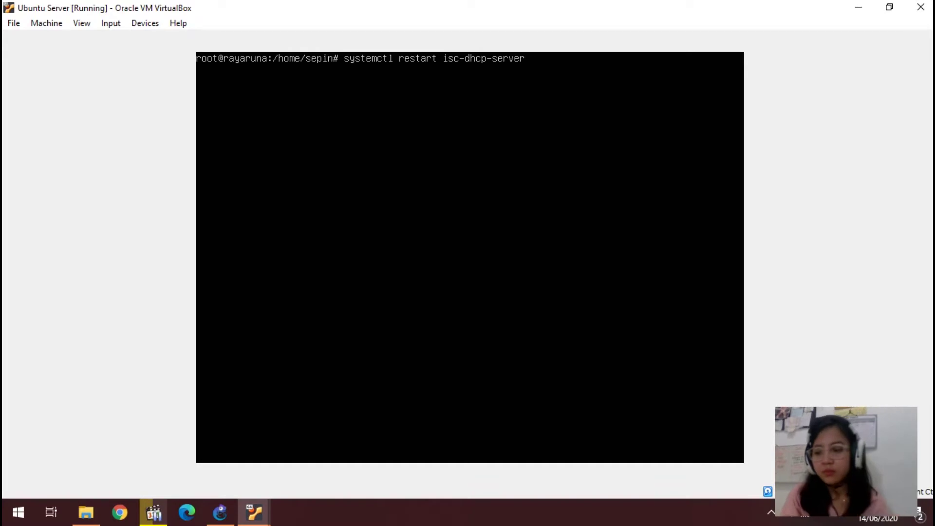
pyautogui.press('Return')
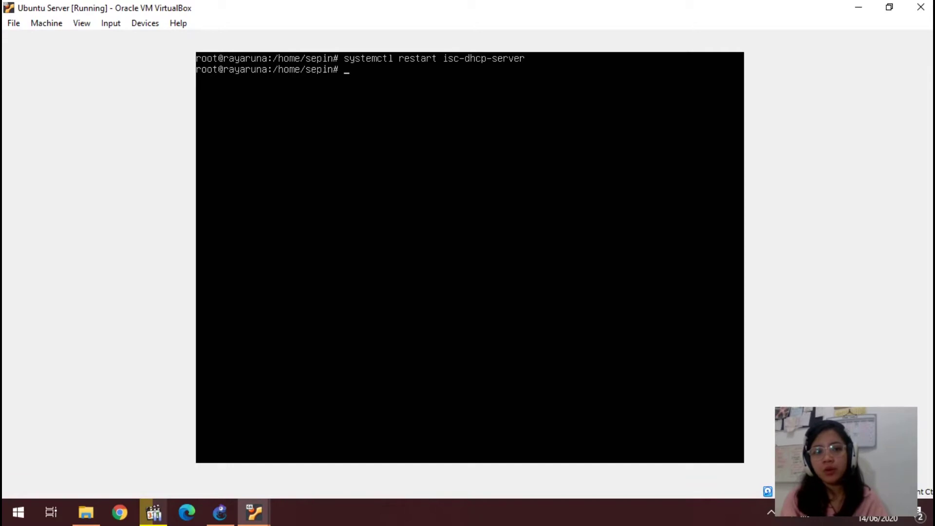
pyautogui.write('clear')
pyautogui.press('Return')
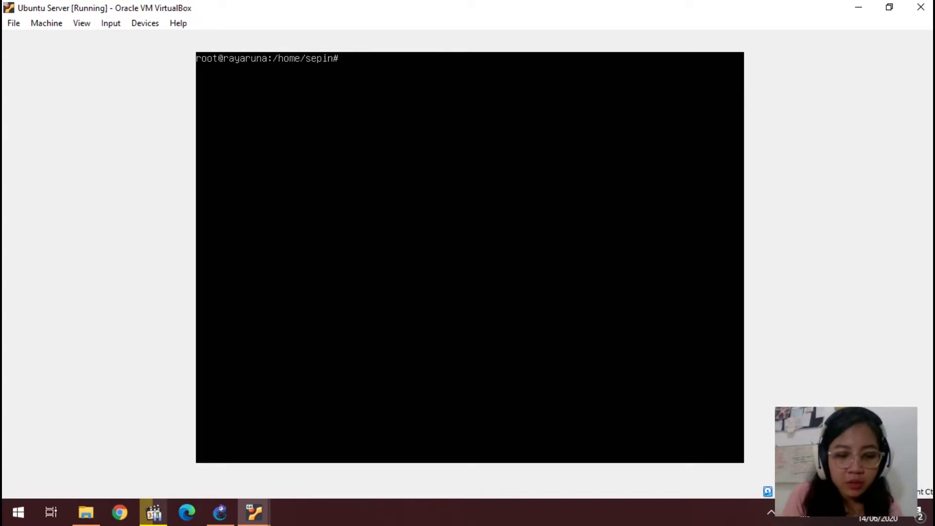
# Step: Scroll /etc/samba/smb.conf to its [homes] and [public] shares, save it, and clear the console
pyautogui.write('nano /etc/samba')
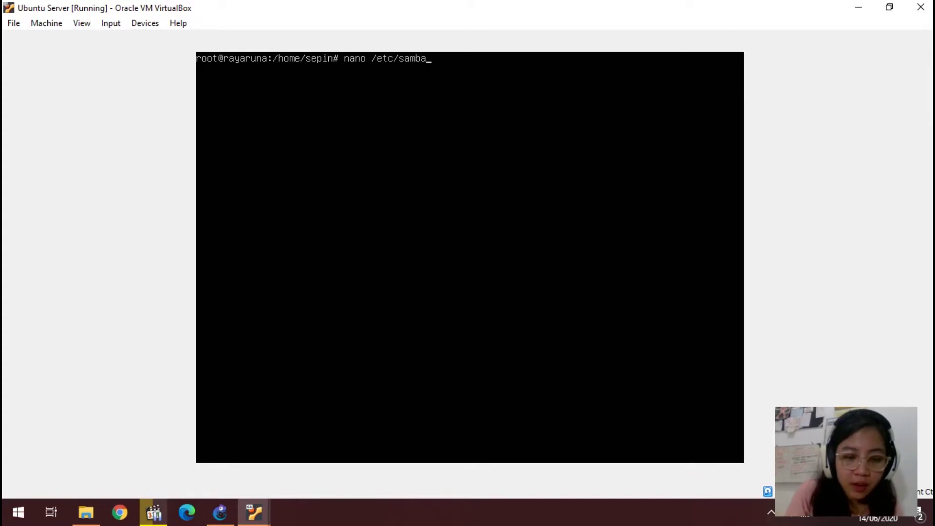
pyautogui.write('/smb.con')
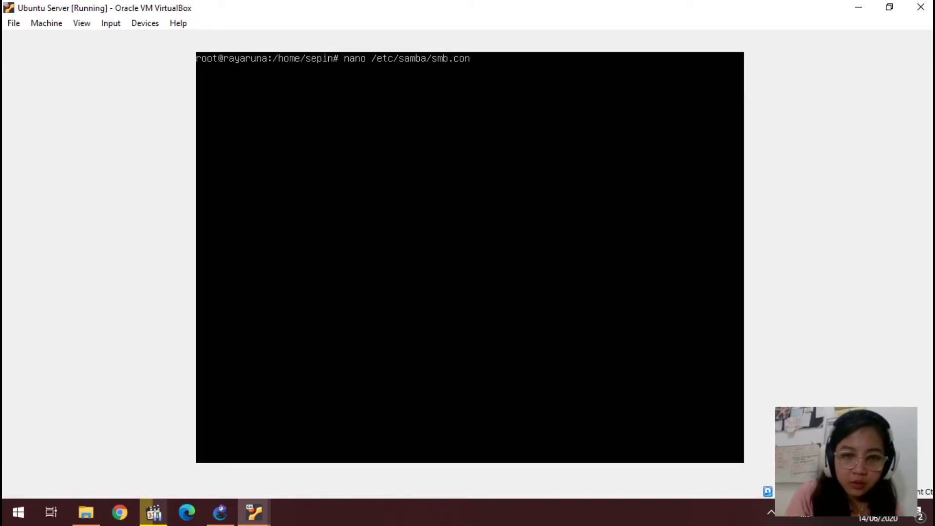
pyautogui.write('f')
pyautogui.press('Return')
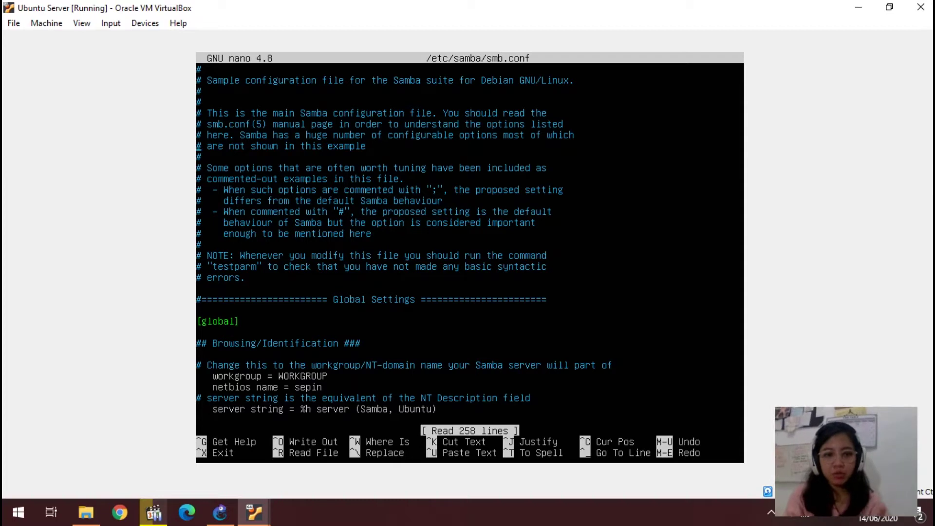
pyautogui.press('Down')
pyautogui.press('Down')
pyautogui.press('Down')
pyautogui.press('Down')
pyautogui.press('Down')
pyautogui.press('Down')
pyautogui.press('Down')
pyautogui.press('Down')
pyautogui.press('Down')
pyautogui.press('Down')
pyautogui.press('Down')
pyautogui.press('Down')
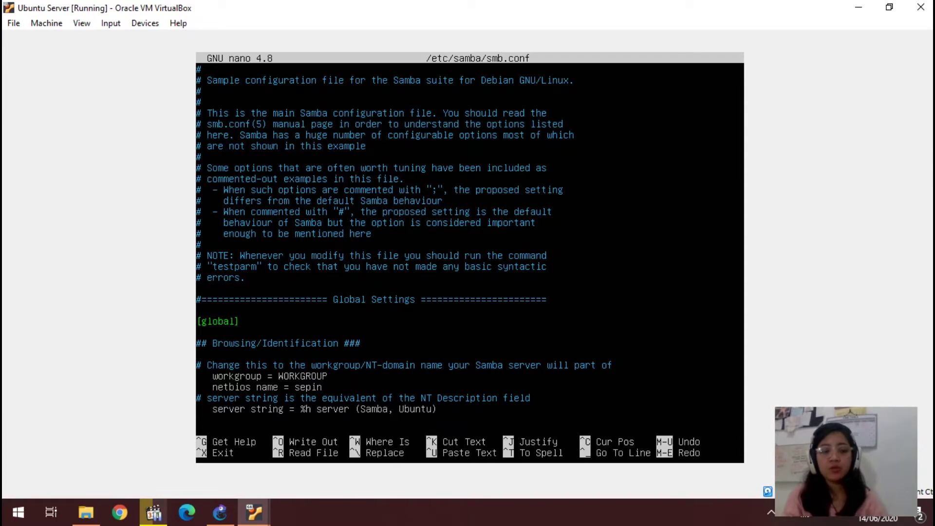
pyautogui.press('Down')
pyautogui.press('Down')
pyautogui.press('Down')
pyautogui.press('Down')
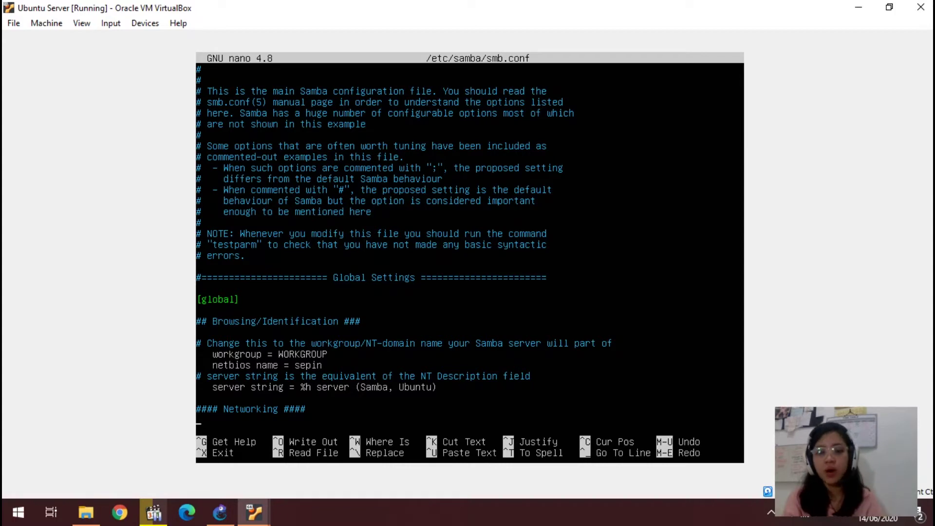
pyautogui.press('pagedown')
pyautogui.press('pagedown')
pyautogui.press('pagedown')
pyautogui.press('pagedown')
pyautogui.press('pagedown')
pyautogui.press('pagedown')
pyautogui.press('pagedown')
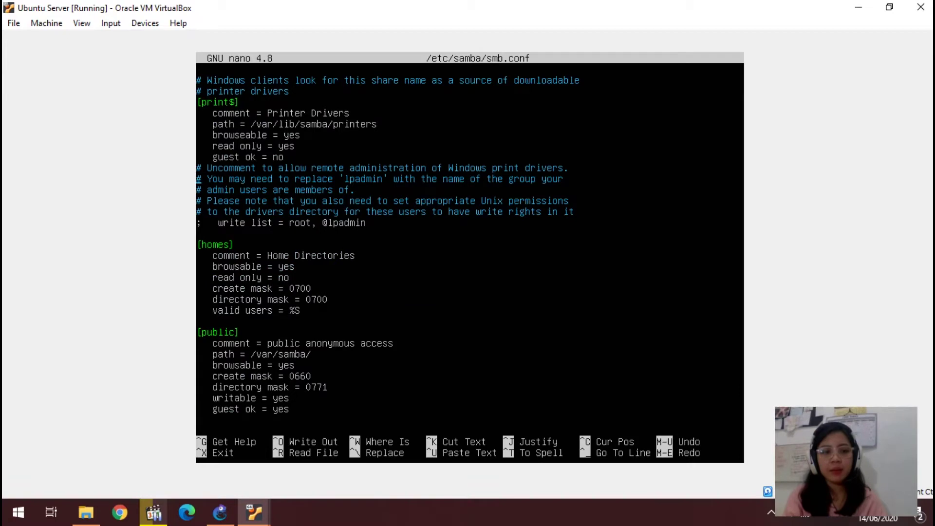
pyautogui.press('Up')
pyautogui.press('Up')
pyautogui.press('Up')
pyautogui.press('Up')
pyautogui.press('Up')
pyautogui.press('Up')
pyautogui.press('Up')
pyautogui.press('Up')
pyautogui.press('Up')
pyautogui.press('Up')
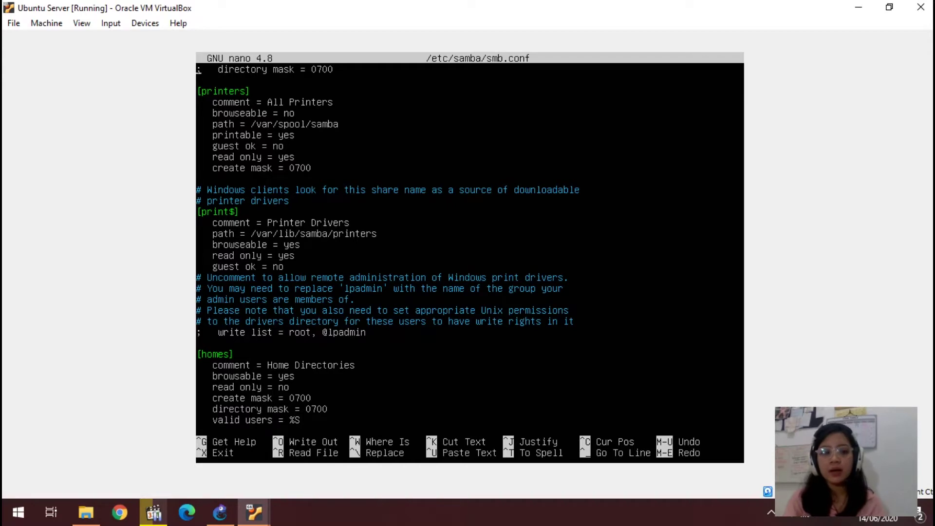
pyautogui.hotkey('ctrl', 'o')
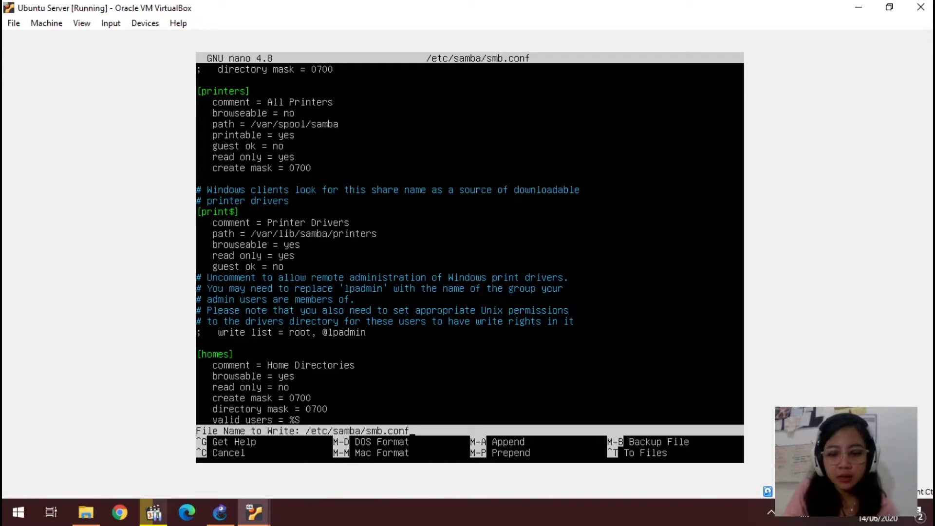
pyautogui.press('Return')
pyautogui.hotkey('ctrl', 'x')
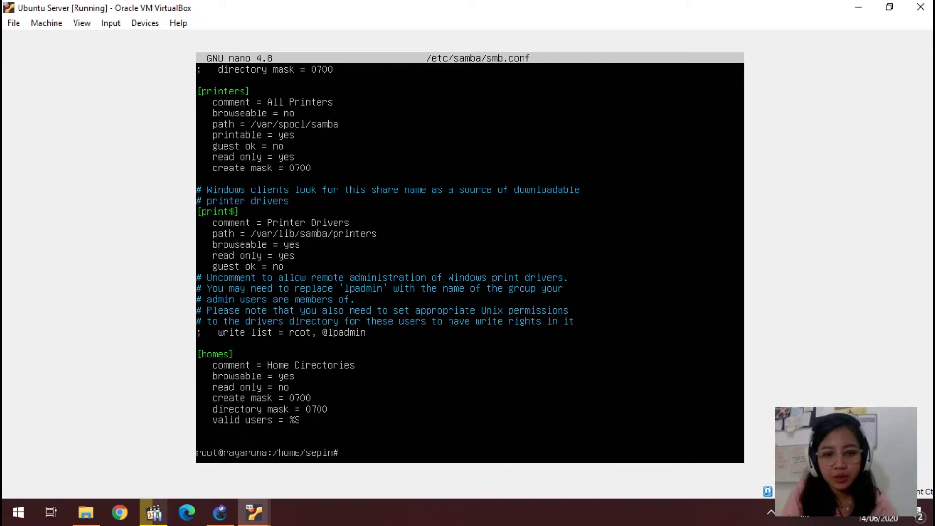
pyautogui.write('clear')
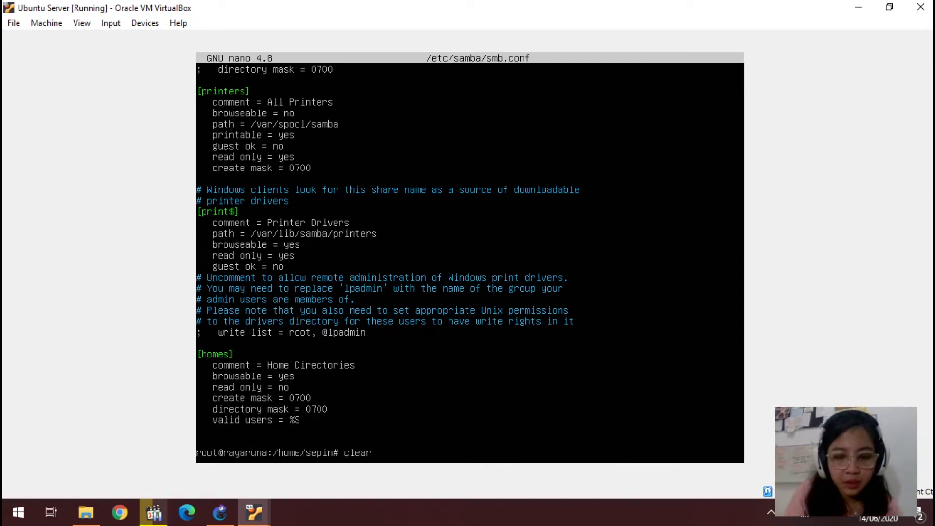
pyautogui.press('Return')
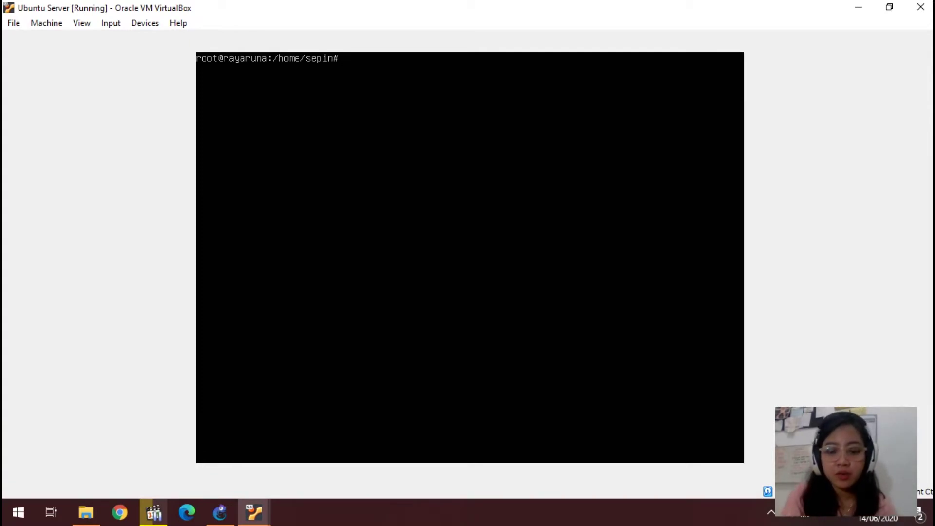
pyautogui.write('mkd')
pyautogui.press('BackSpace')
pyautogui.press('BackSpace')
pyautogui.press('BackSpace')
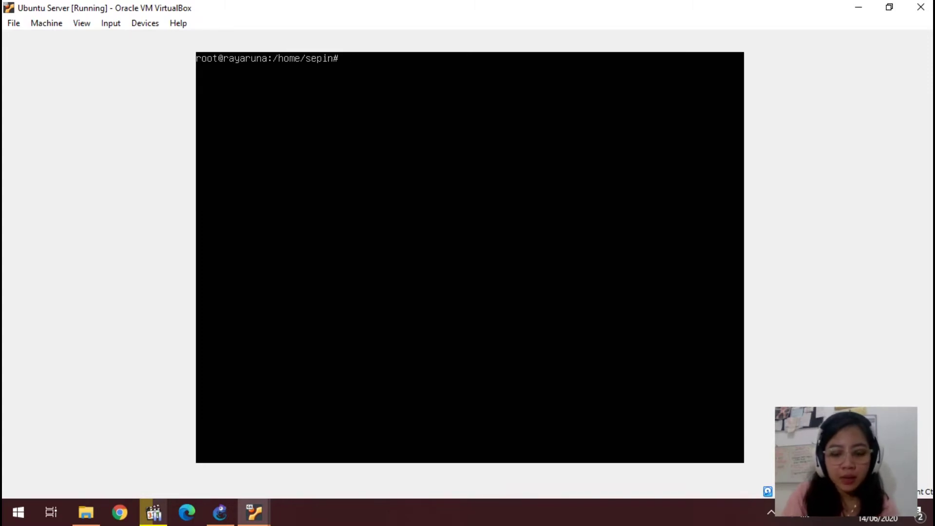
pyautogui.write('mkdir')
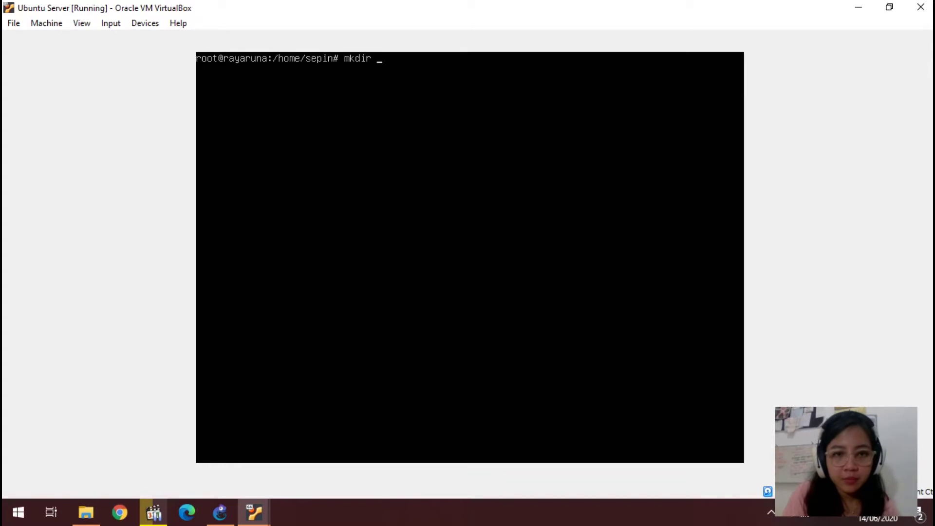
pyautogui.write(' /var/sambar')
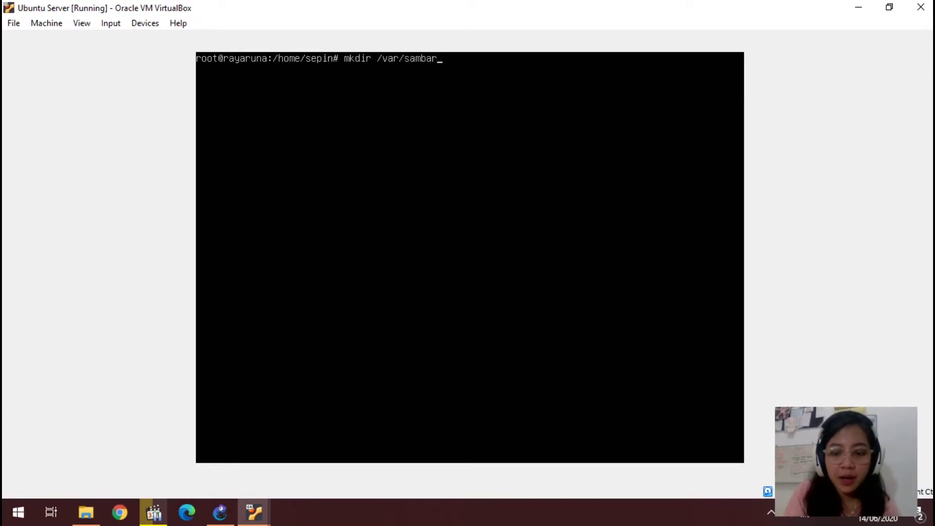
pyautogui.press('BackSpace')
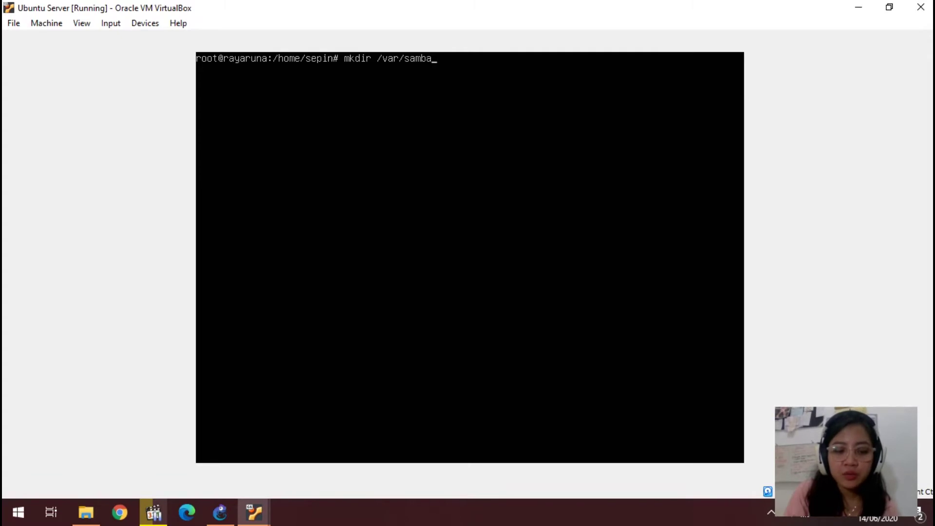
pyautogui.press('BackSpace')
pyautogui.press('BackSpace')
pyautogui.press('BackSpace')
pyautogui.press('BackSpace')
pyautogui.press('BackSpace')
pyautogui.press('BackSpace')
pyautogui.press('BackSpace')
pyautogui.press('BackSpace')
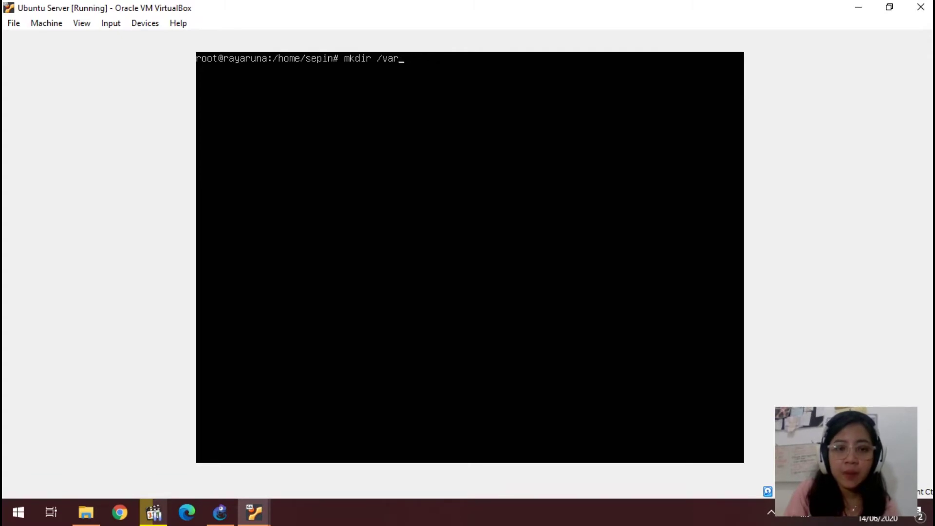
pyautogui.press('BackSpace')
pyautogui.press('BackSpace')
pyautogui.press('BackSpace')
pyautogui.press('BackSpace')
pyautogui.press('BackSpace')
pyautogui.press('BackSpace')
pyautogui.press('BackSpace')
pyautogui.press('BackSpace')
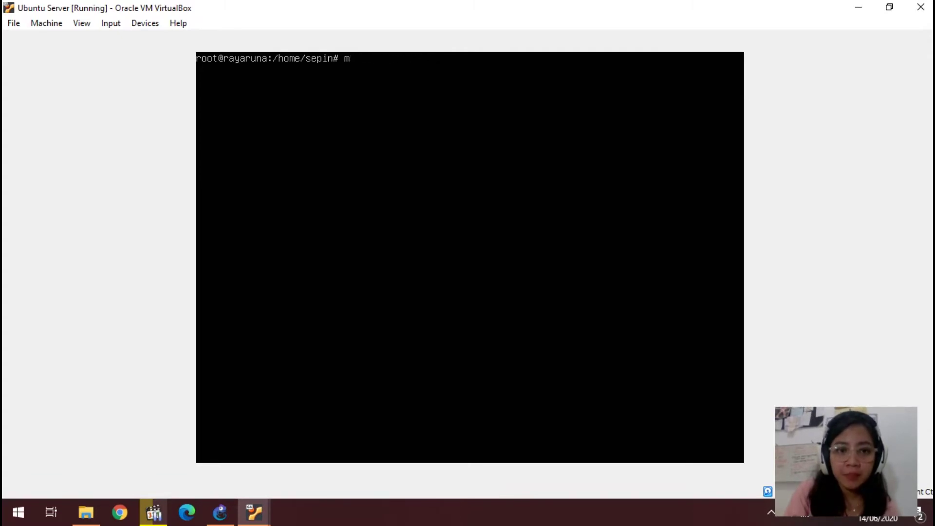
pyautogui.write('chmod')
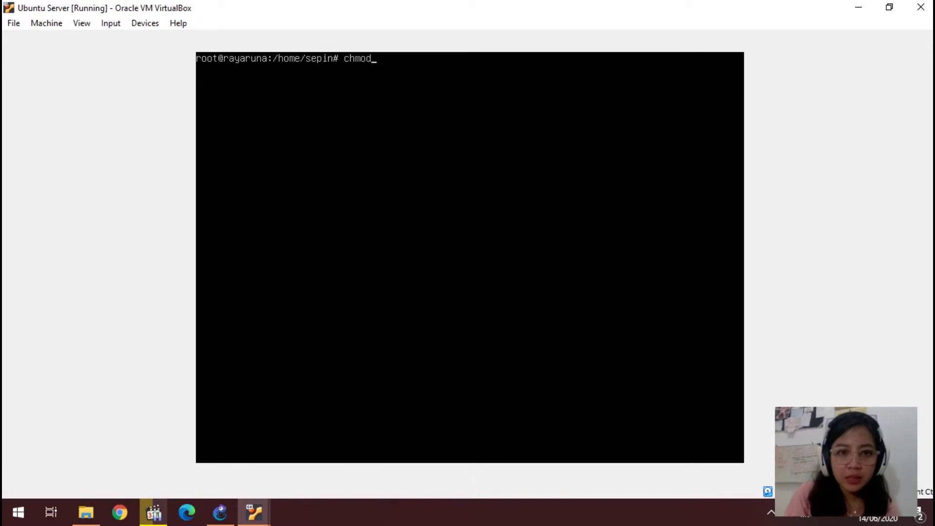
pyautogui.write(' 777')
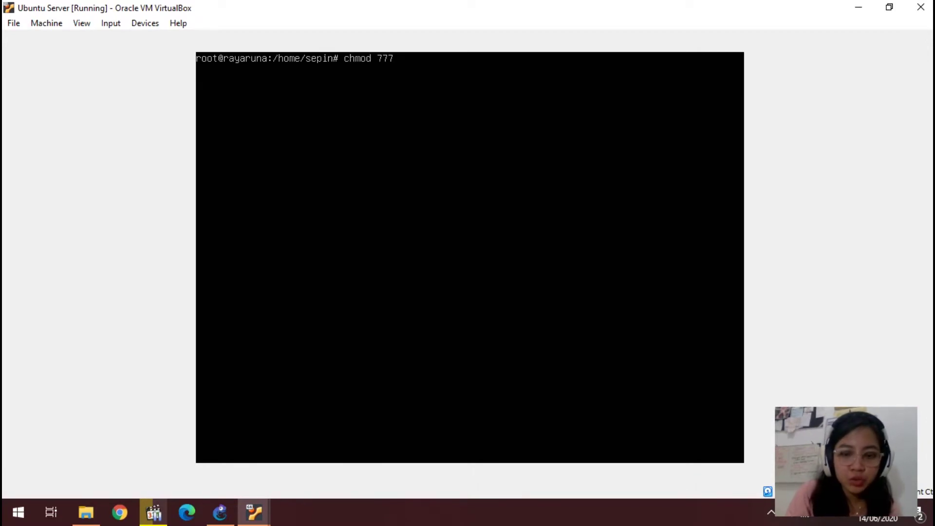
pyautogui.write(' /var/samba')
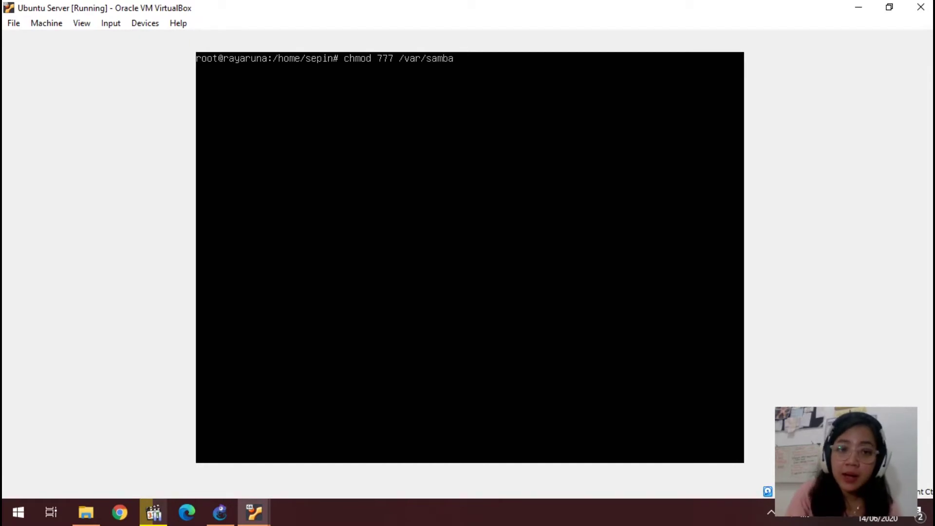
pyautogui.press('BackSpace')
pyautogui.press('BackSpace')
pyautogui.press('BackSpace')
pyautogui.press('BackSpace')
pyautogui.press('BackSpace')
pyautogui.press('BackSpace')
pyautogui.press('BackSpace')
pyautogui.press('BackSpace')
pyautogui.press('BackSpace')
pyautogui.press('BackSpace')
pyautogui.press('BackSpace')
pyautogui.press('BackSpace')
pyautogui.press('BackSpace')
pyautogui.press('BackSpace')
pyautogui.press('BackSpace')
pyautogui.press('BackSpace')
pyautogui.press('BackSpace')
pyautogui.press('BackSpace')
pyautogui.press('BackSpace')
pyautogui.press('BackSpace')
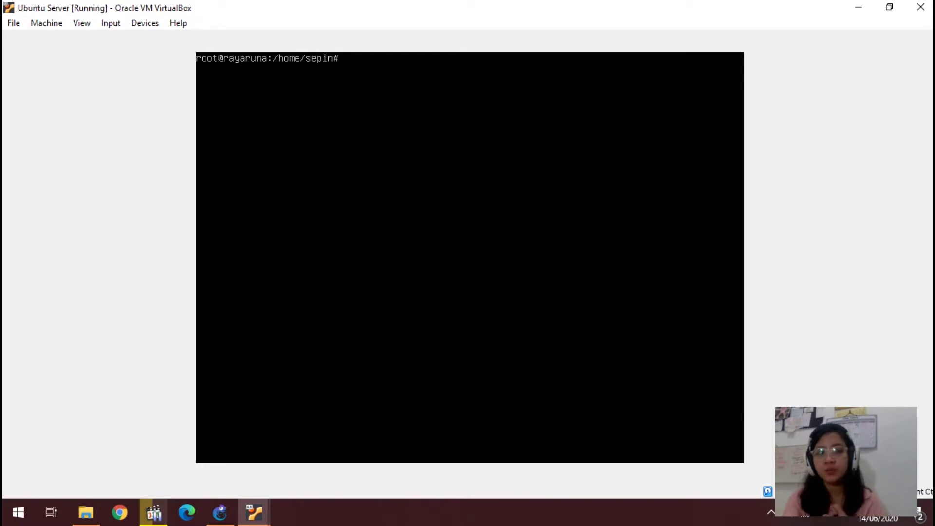
# Step: Reopen smb.conf from command history, check the [homes] and [public] shares, and save it
pyautogui.write('nan')
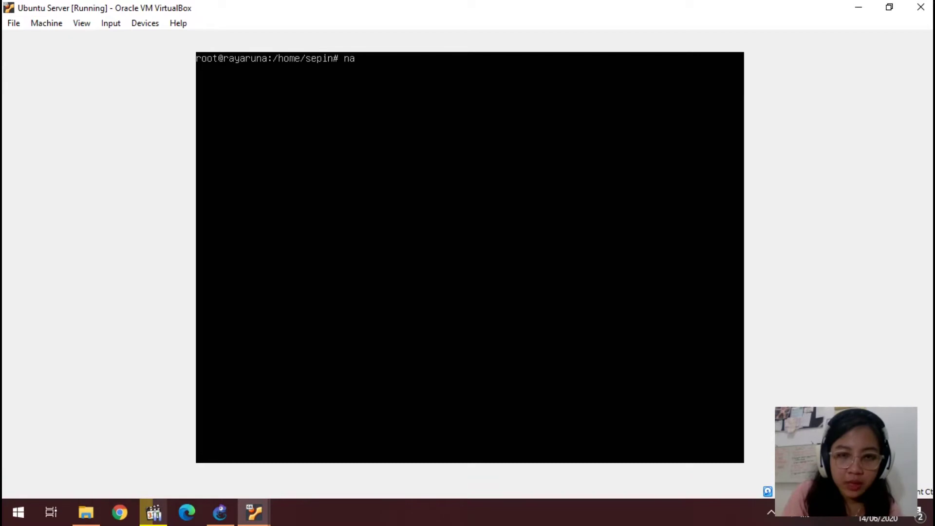
pyautogui.press('BackSpace')
pyautogui.press('BackSpace')
pyautogui.press('BackSpace')
pyautogui.press('Up')
pyautogui.press('Up')
pyautogui.press('Return')
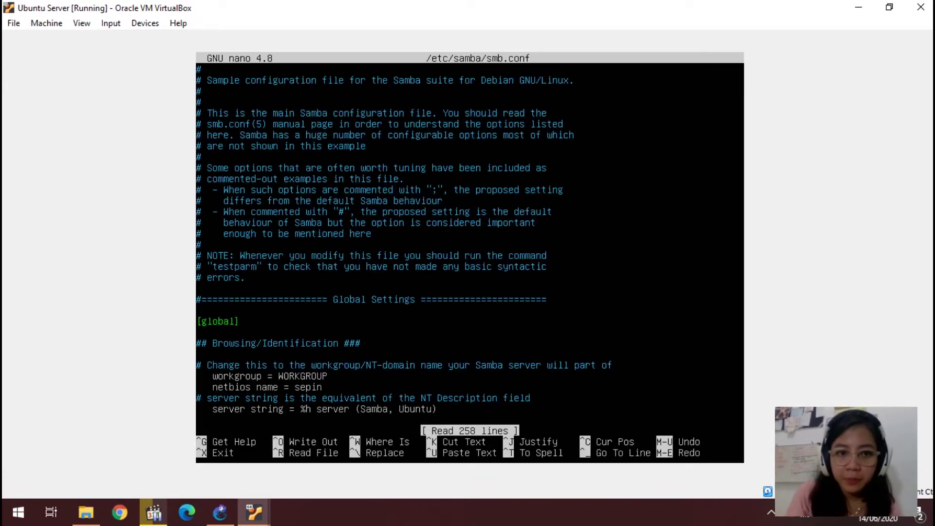
pyautogui.press('pagedown')
pyautogui.press('pagedown')
pyautogui.press('pagedown')
pyautogui.press('pagedown')
pyautogui.press('pagedown')
pyautogui.press('pagedown')
pyautogui.press('pagedown')
pyautogui.press('pagedown')
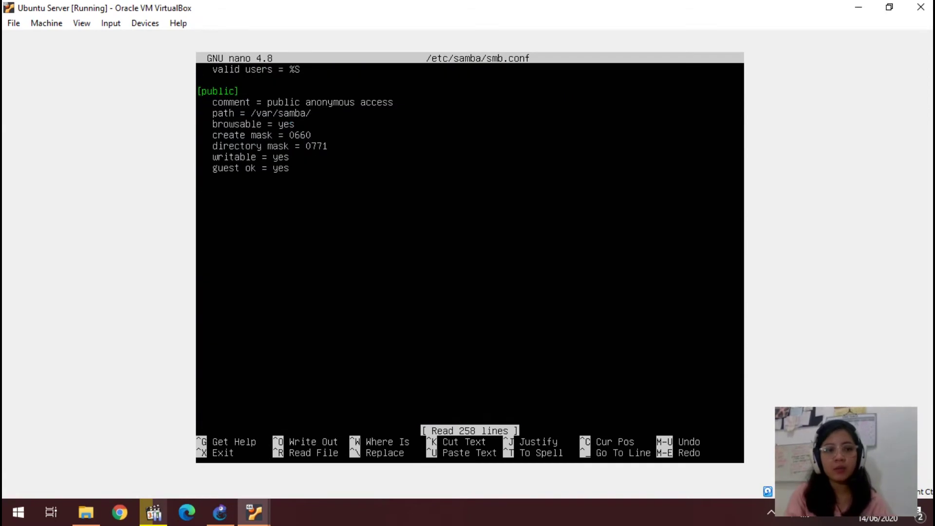
pyautogui.press('Up')
pyautogui.press('Up')
pyautogui.press('Up')
pyautogui.press('Up')
pyautogui.press('Up')
pyautogui.press('Up')
pyautogui.press('Up')
pyautogui.press('Up')
pyautogui.press('Up')
pyautogui.press('Up')
pyautogui.press('Up')
pyautogui.press('Up')
pyautogui.press('Up')
pyautogui.press('Up')
pyautogui.press('Up')
pyautogui.press('Up')
pyautogui.press('Up')
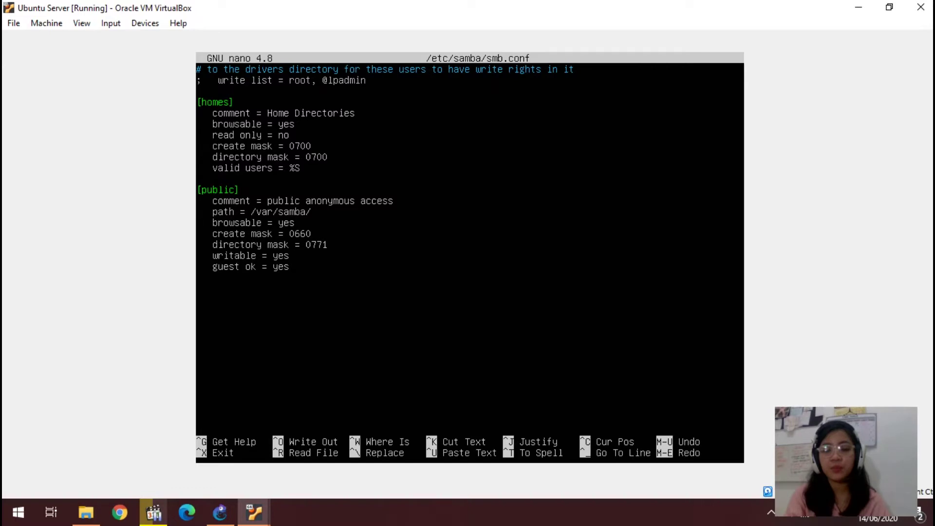
pyautogui.hotkey('ctrl', 'o')
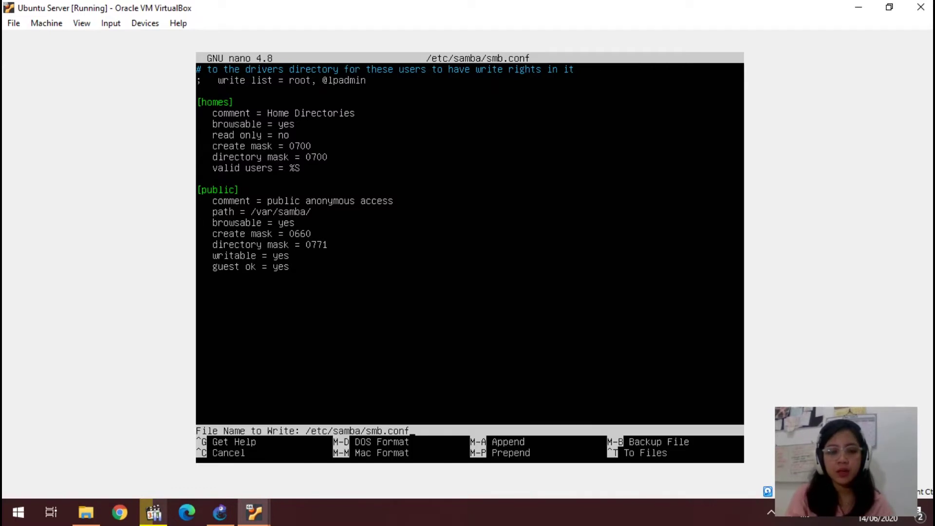
pyautogui.press('Return')
pyautogui.hotkey('ctrl', 'x')
# Step: Clear the terminal and restart the smbd service with systemctl restart smbd
pyautogui.write('clear')
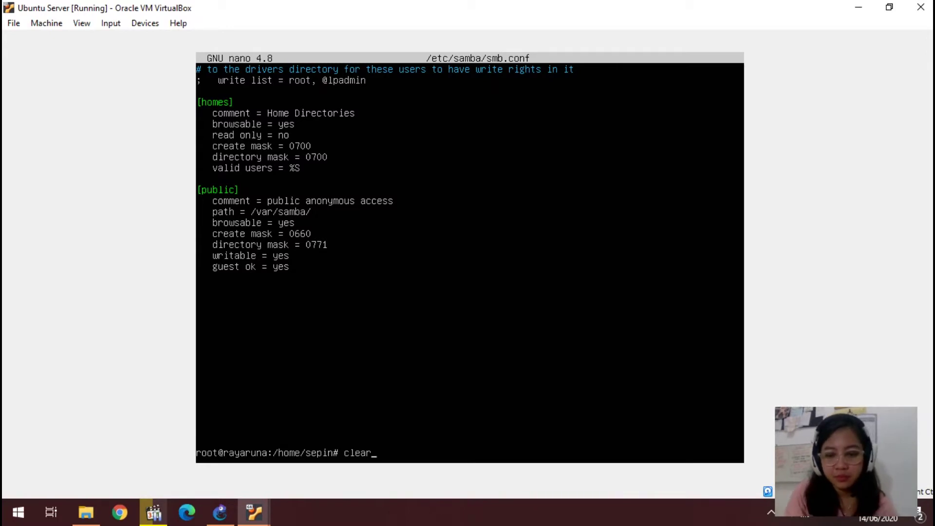
pyautogui.press('Return')
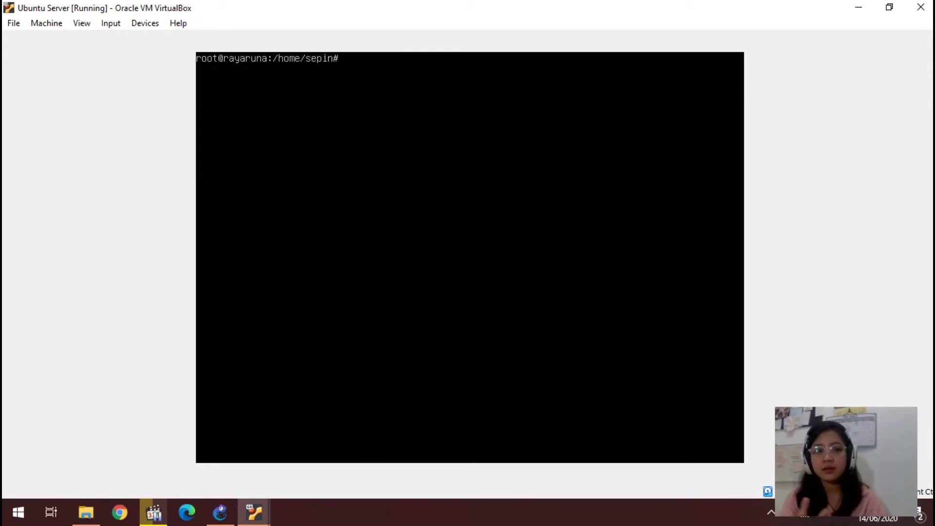
pyautogui.write('systemct')
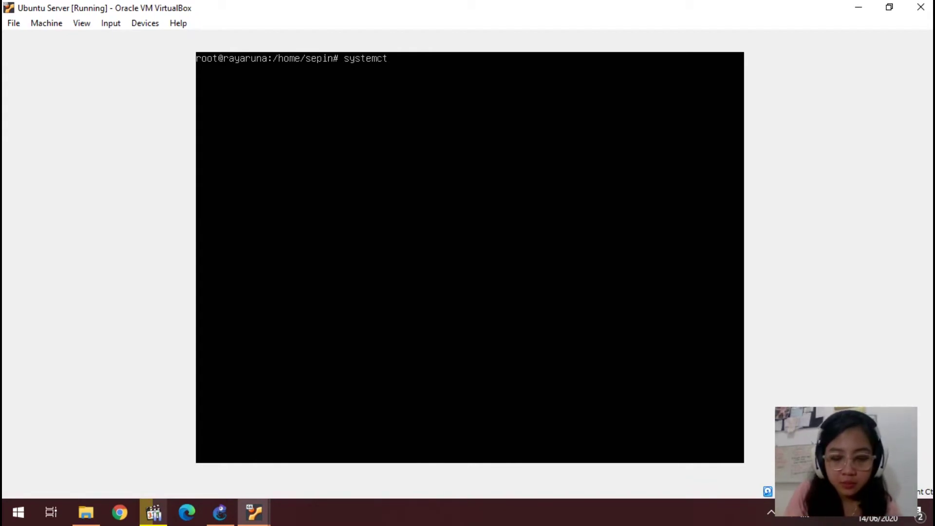
pyautogui.write('l re')
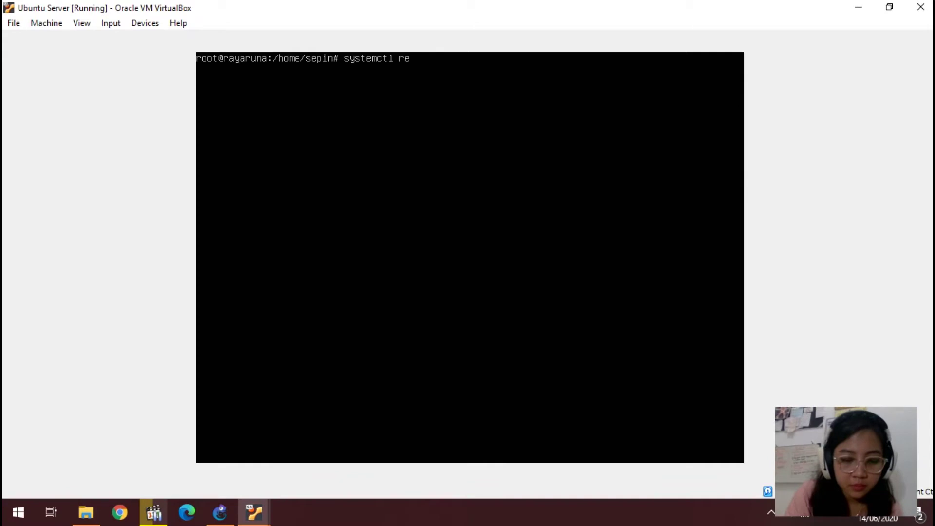
pyautogui.write('start smbd')
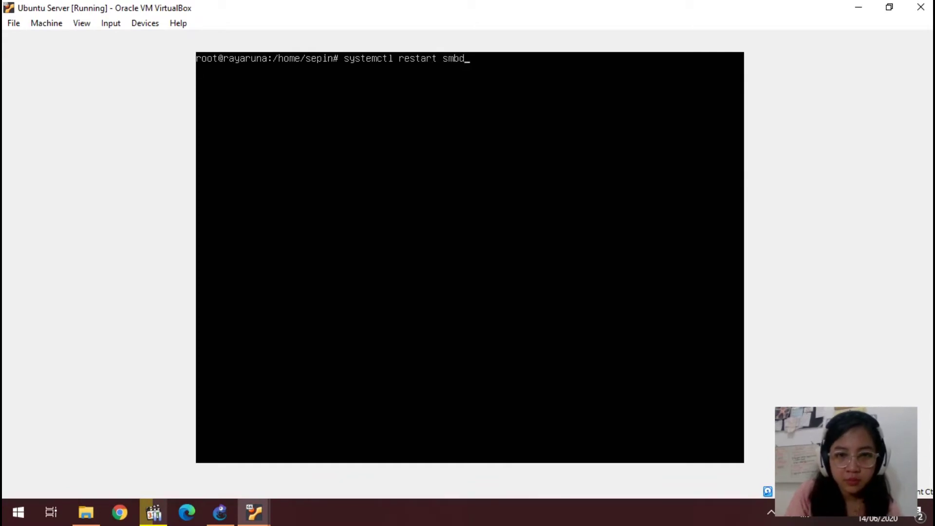
pyautogui.press('Return')
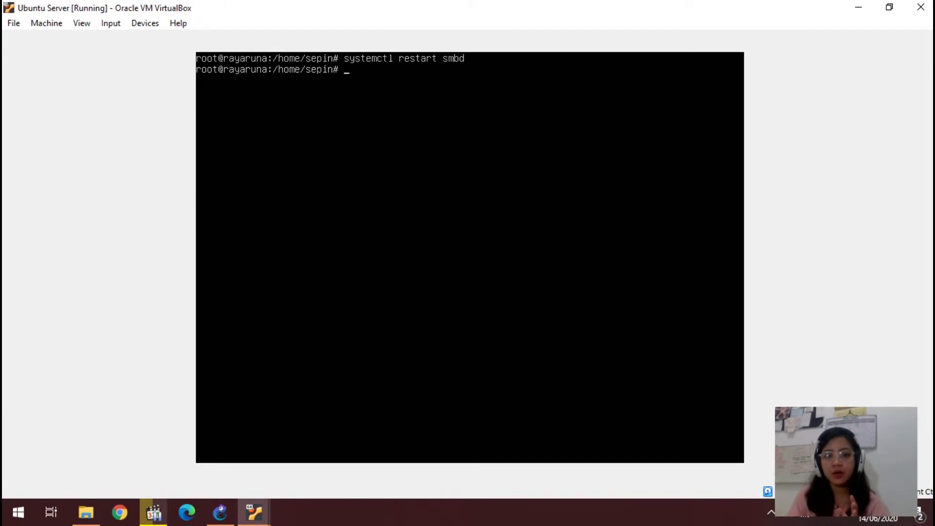
pyautogui.write('touch')
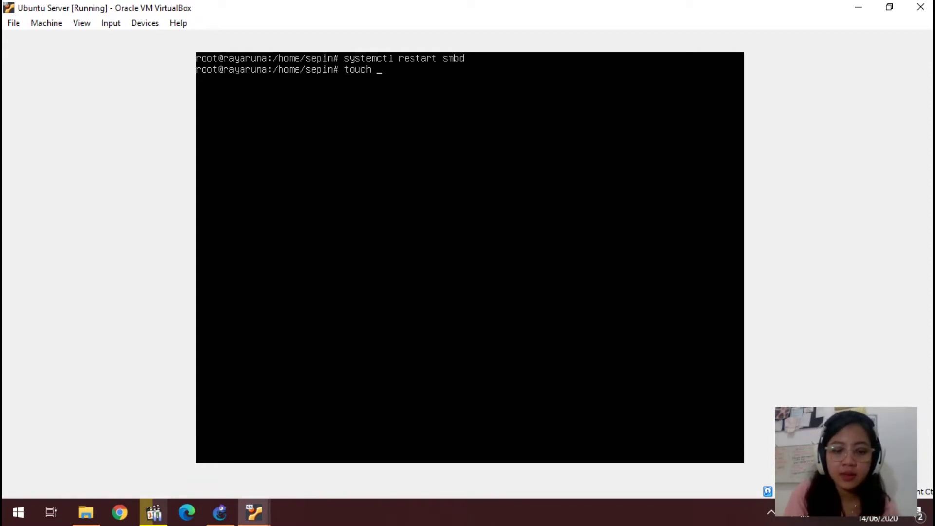
pyautogui.write(' /var')
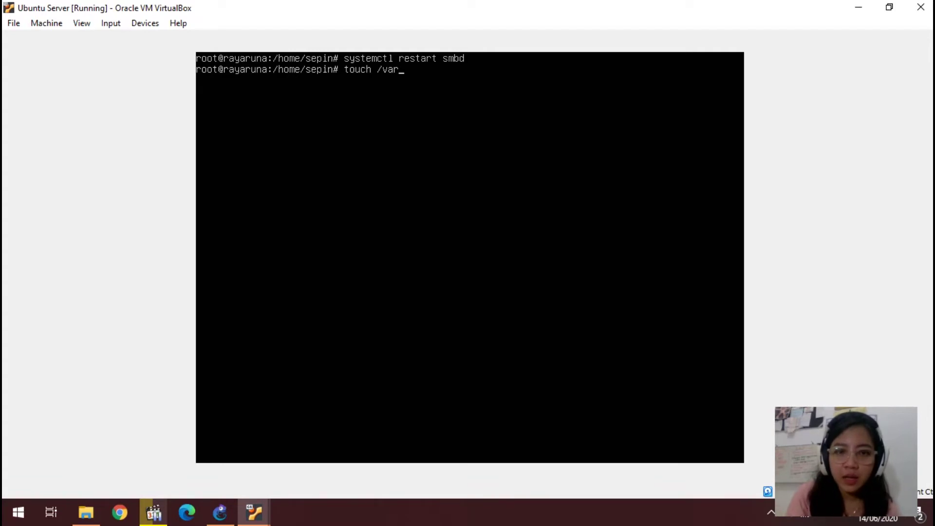
pyautogui.write('/samba/')
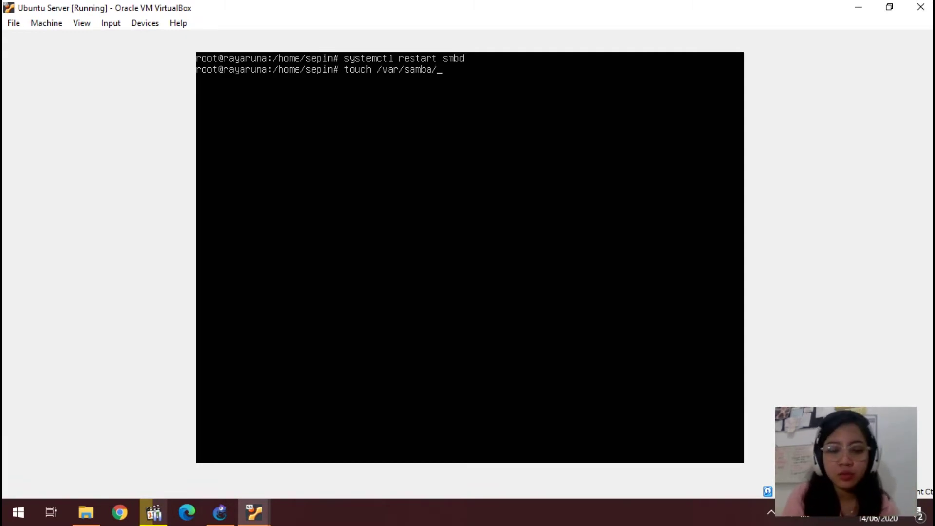
pyautogui.write('pub')
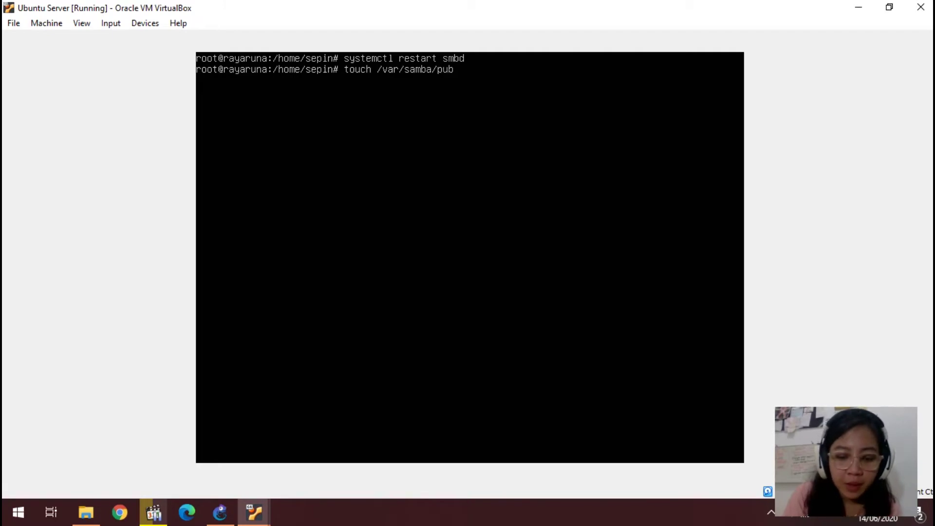
pyautogui.write('lic-share')
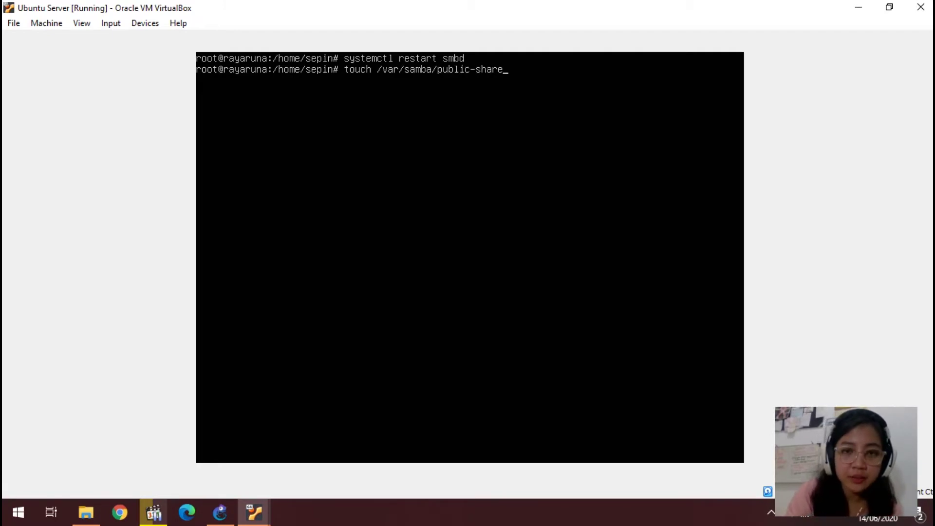
pyautogui.press('BackSpace')
pyautogui.press('BackSpace')
pyautogui.press('BackSpace')
pyautogui.press('BackSpace')
pyautogui.press('BackSpace')
pyautogui.press('BackSpace')
pyautogui.press('BackSpace')
pyautogui.press('BackSpace')
pyautogui.press('BackSpace')
pyautogui.press('BackSpace')
pyautogui.press('BackSpace')
pyautogui.press('BackSpace')
pyautogui.press('BackSpace')
pyautogui.press('BackSpace')
pyautogui.press('BackSpace')
pyautogui.press('BackSpace')
pyautogui.press('BackSpace')
pyautogui.press('BackSpace')
pyautogui.press('BackSpace')
pyautogui.press('BackSpace')
pyautogui.press('BackSpace')
pyautogui.press('BackSpace')
pyautogui.press('BackSpace')
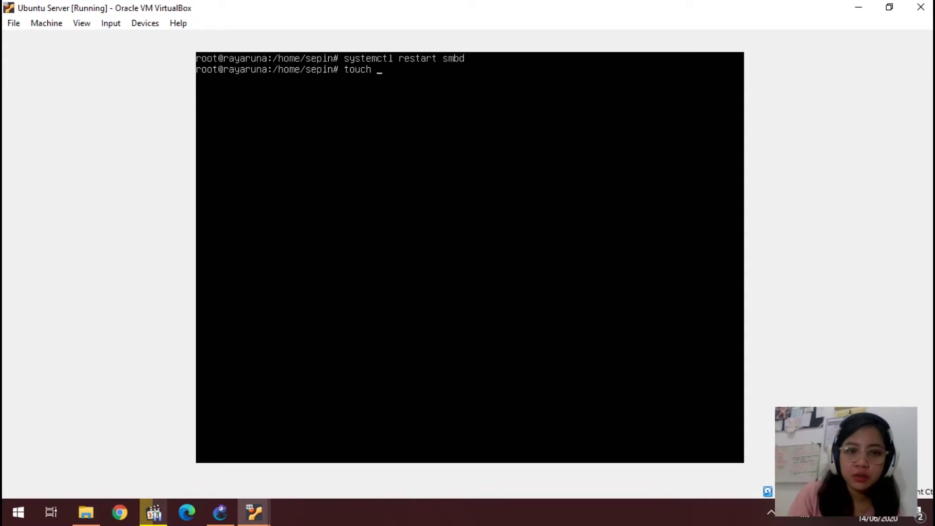
pyautogui.write('/home')
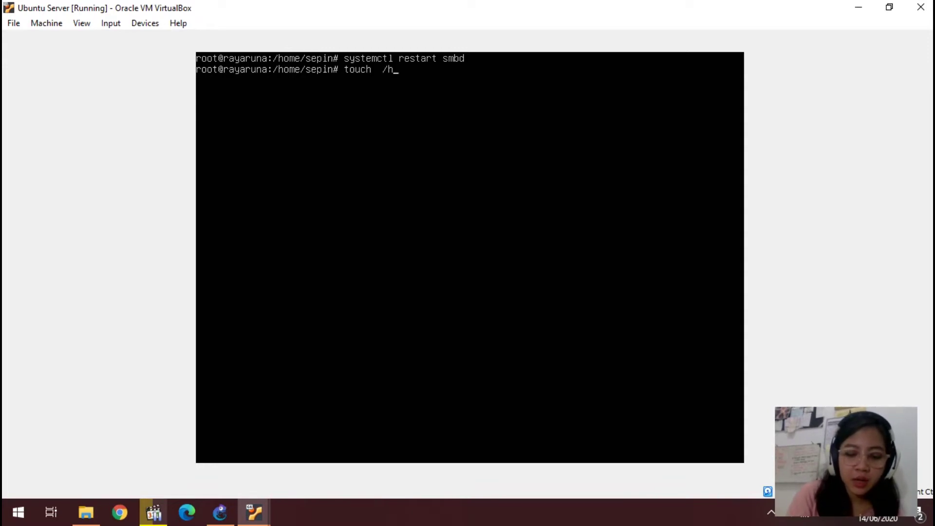
pyautogui.write('/ry')
pyautogui.press('BackSpace')
pyautogui.write('ayaruna')
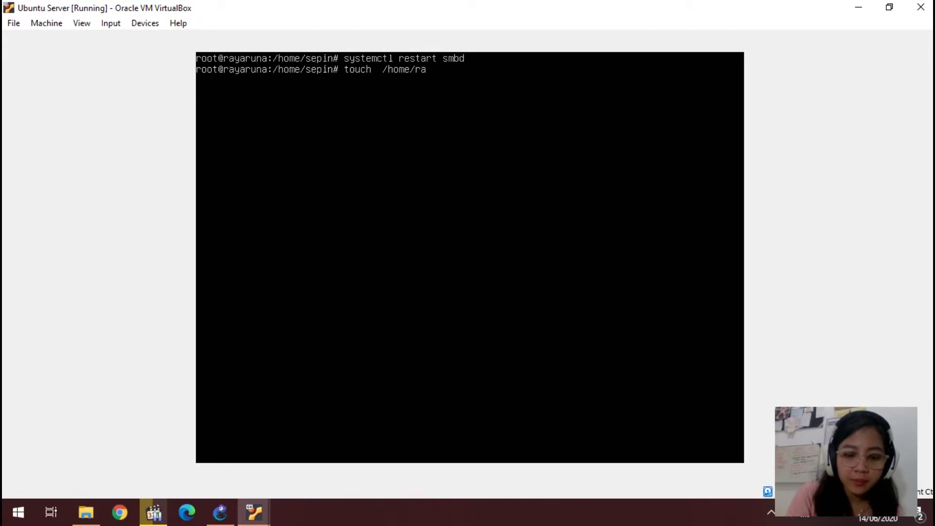
pyautogui.write('/test')
pyautogui.write('share')
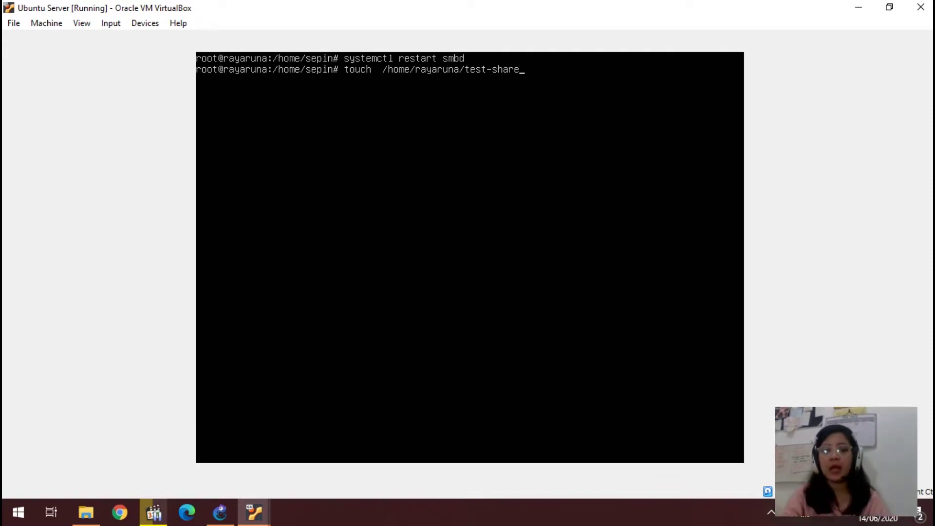
pyautogui.press('BackSpace')
pyautogui.press('BackSpace')
pyautogui.press('BackSpace')
pyautogui.press('BackSpace')
pyautogui.press('BackSpace')
pyautogui.press('BackSpace')
pyautogui.press('BackSpace')
pyautogui.press('BackSpace')
pyautogui.press('BackSpace')
pyautogui.press('BackSpace')
pyautogui.press('BackSpace')
pyautogui.press('BackSpace')
pyautogui.press('BackSpace')
pyautogui.press('BackSpace')
pyautogui.press('BackSpace')
pyautogui.press('BackSpace')
pyautogui.press('BackSpace')
pyautogui.press('BackSpace')
pyautogui.press('BackSpace')
pyautogui.press('BackSpace')
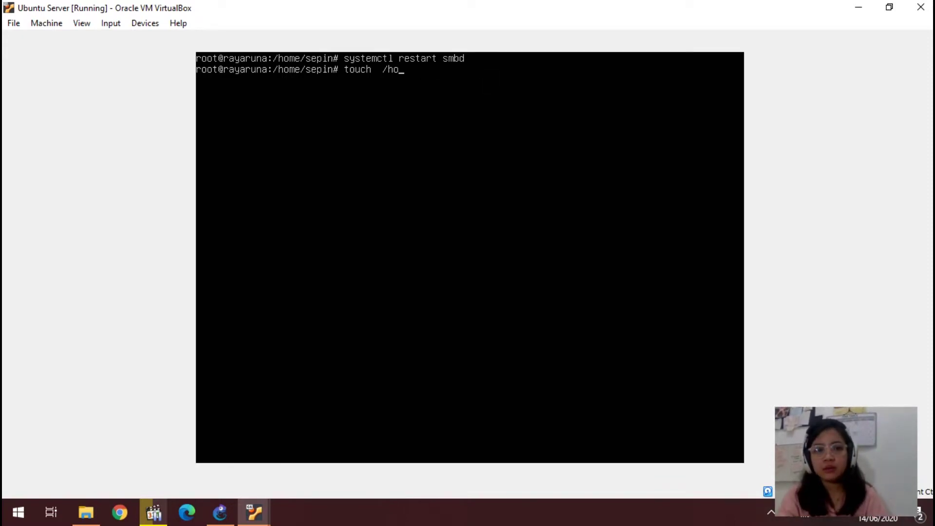
pyautogui.press('BackSpace')
pyautogui.press('BackSpace')
pyautogui.press('BackSpace')
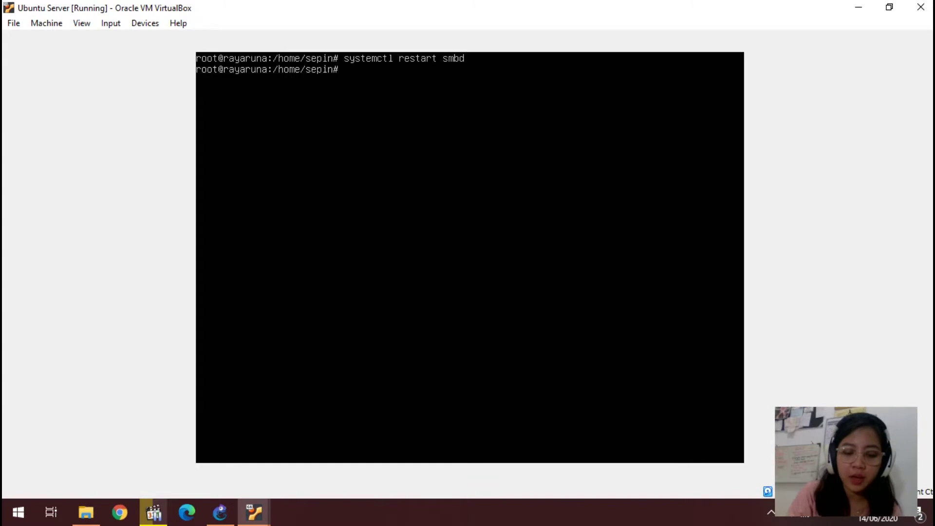
# Step: Rename the server to rayaruna with hostnamectl set-hostname, verify with hostnamectl, then show the GNS3 lab
pyautogui.write('host')
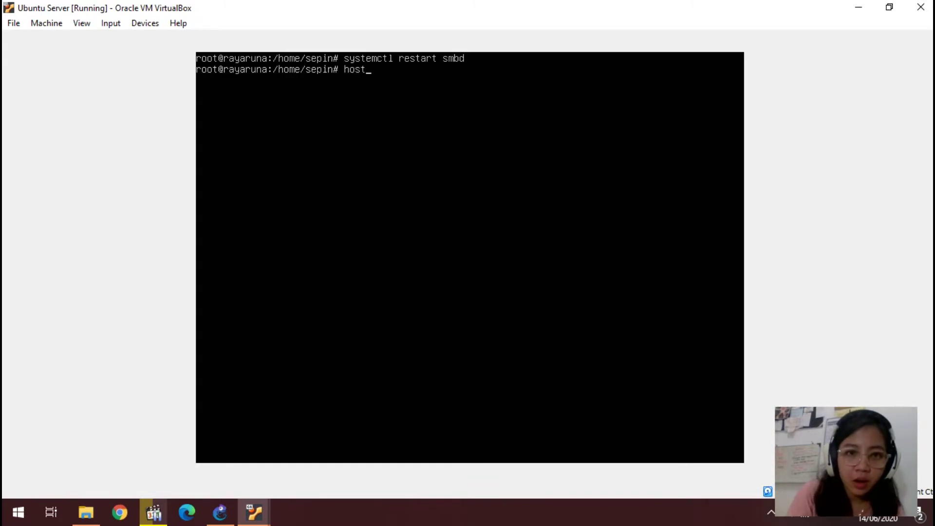
pyautogui.write('namect')
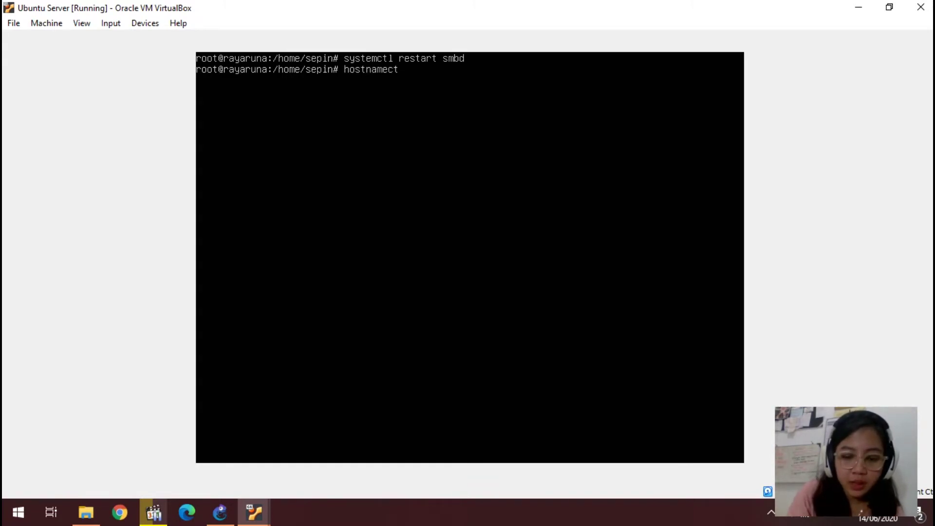
pyautogui.write('l set-ho')
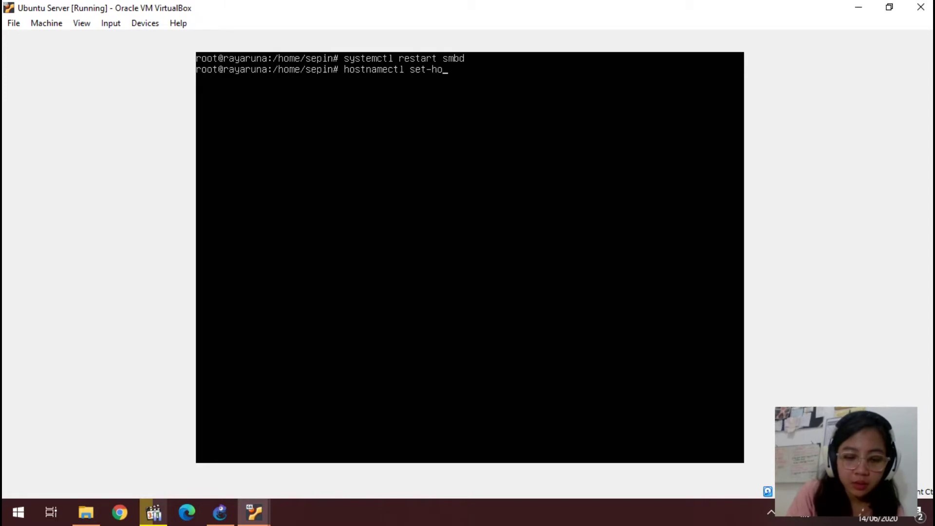
pyautogui.write('stname ray')
pyautogui.write('aruna')
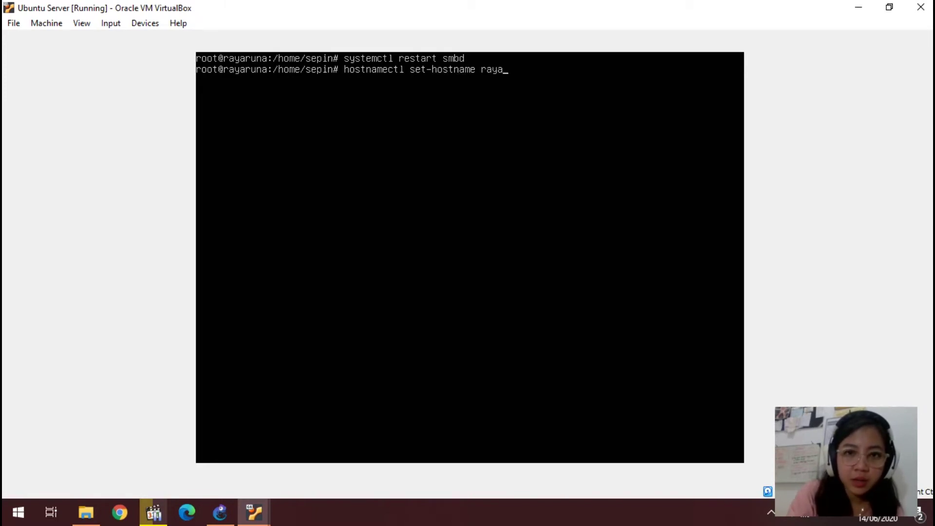
pyautogui.press('Return')
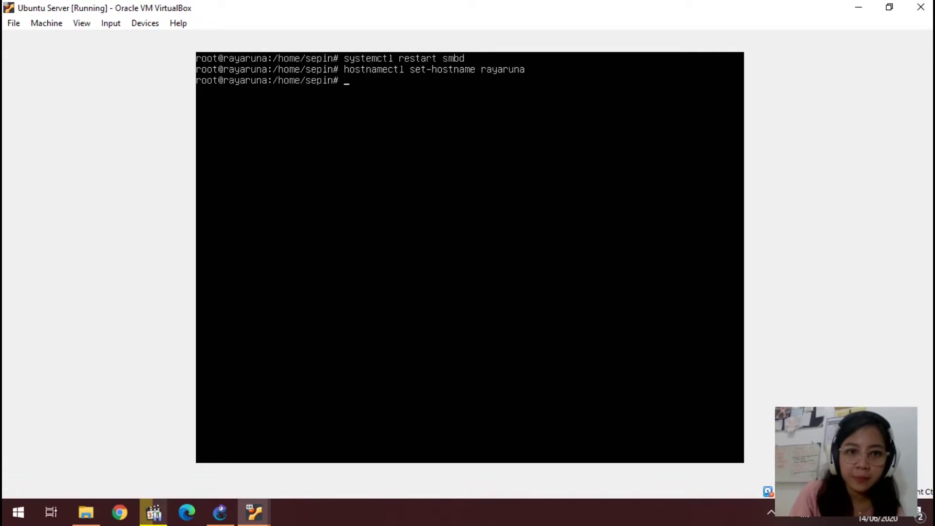
pyautogui.write('host')
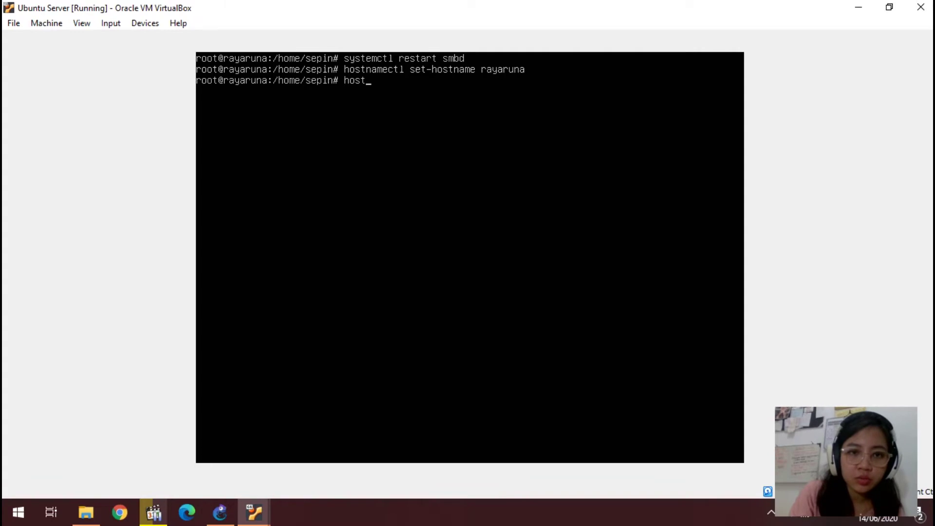
pyautogui.write('namec')
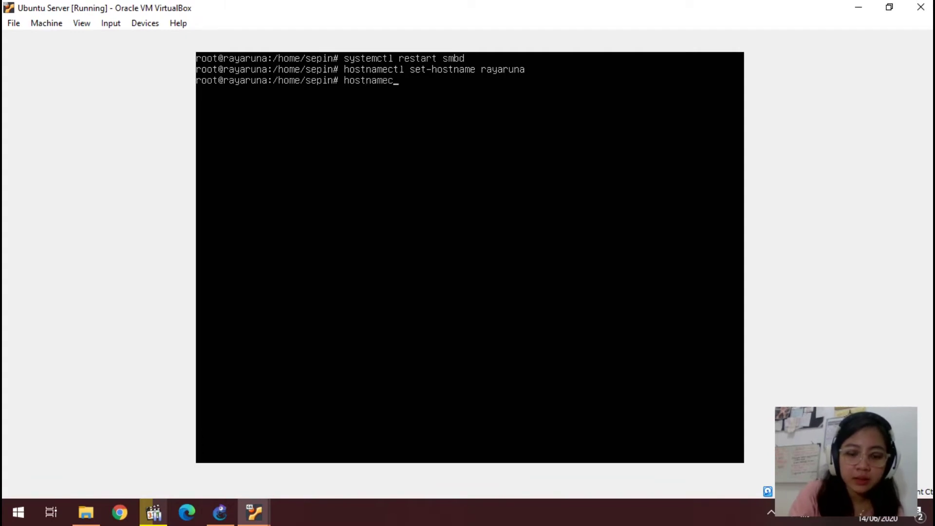
pyautogui.write('tl')
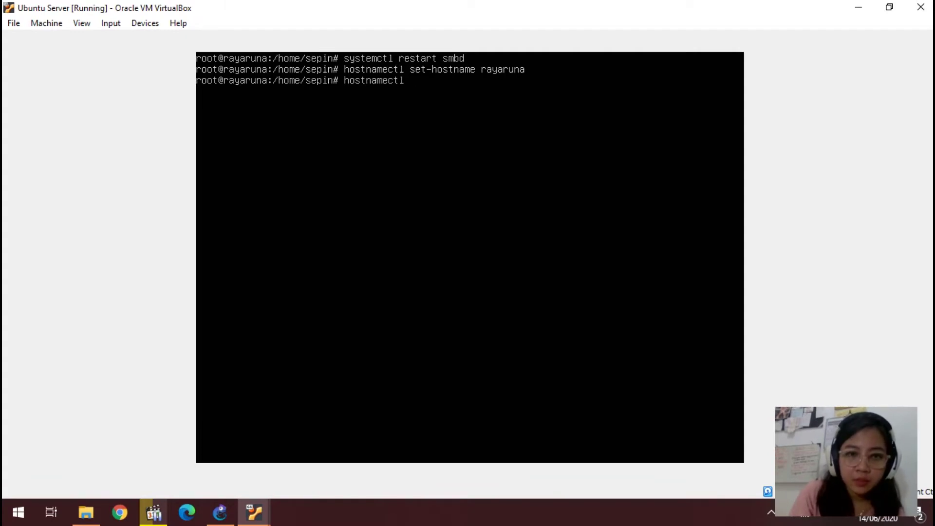
pyautogui.press('Return')
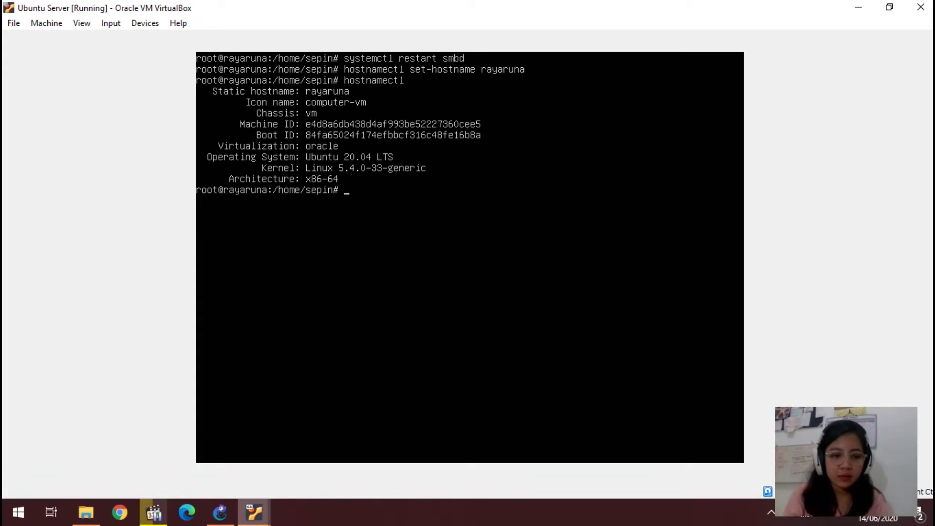
pyautogui.click(220, 512)
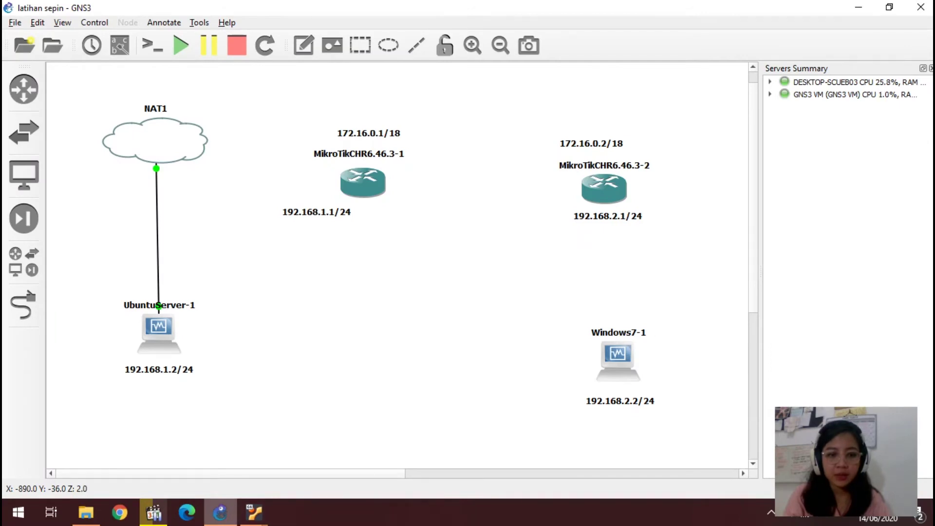
# Step: Switch back to the Ubuntu Server [Running] window through the VirtualBox taskbar preview
pyautogui.click(254, 512)
pyautogui.click(253, 512)
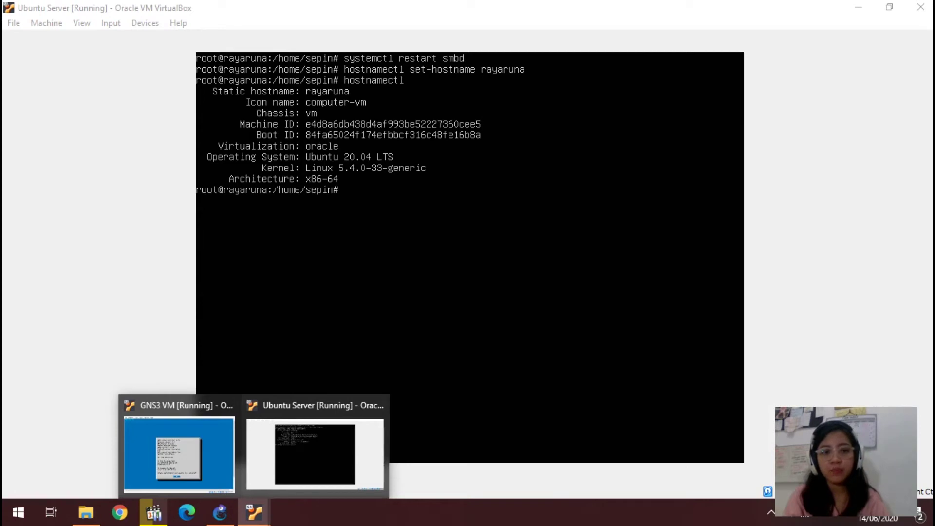
pyautogui.click(315, 454)
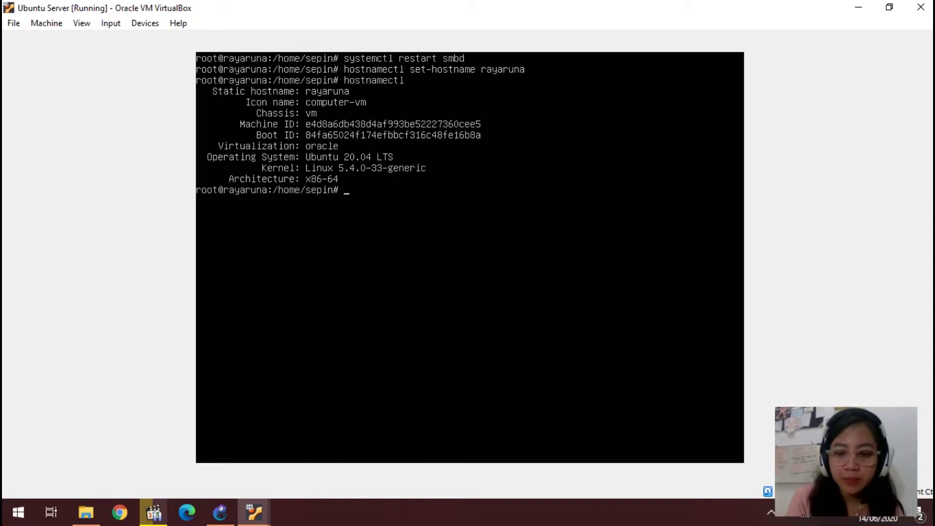
# Step: Save /etc/netplan/00-installer-config.yaml giving enp0s3 192.168.1.50/24 with gateway 192.168.1.1
pyautogui.write('netpla')
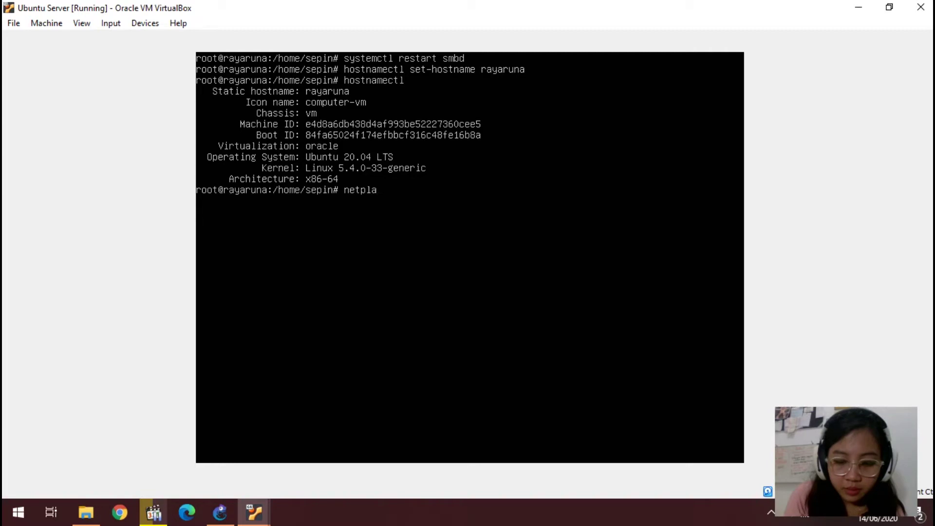
pyautogui.write('n')
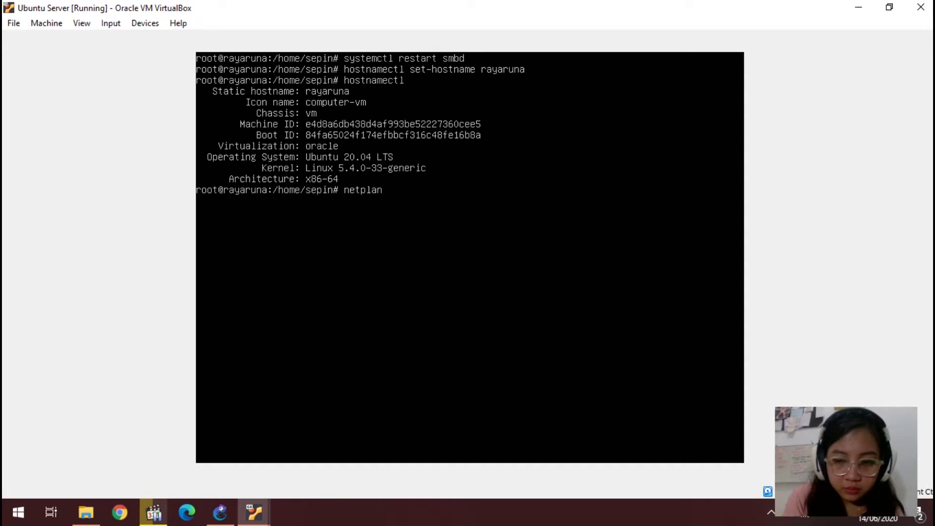
pyautogui.press('BackSpace')
pyautogui.press('BackSpace')
pyautogui.press('BackSpace')
pyautogui.press('BackSpace')
pyautogui.press('BackSpace')
pyautogui.press('BackSpace')
pyautogui.press('BackSpace')
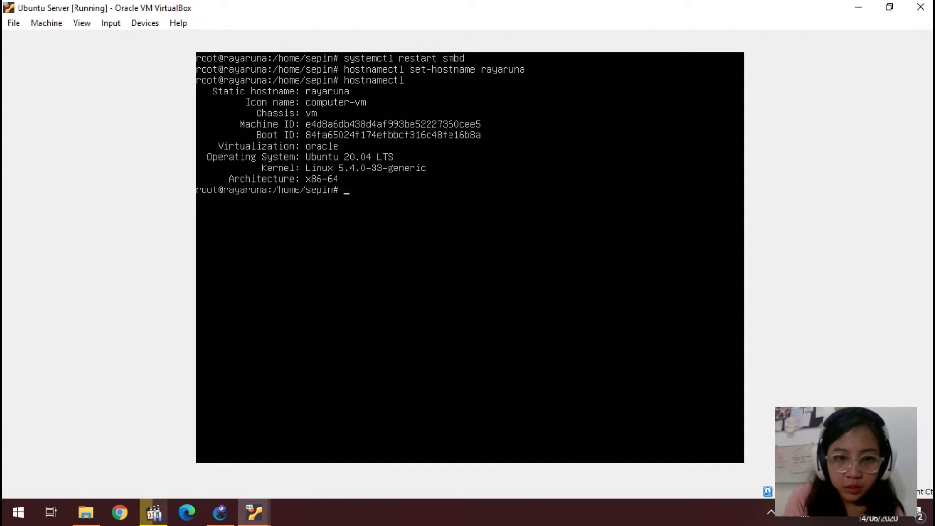
pyautogui.write('nano /')
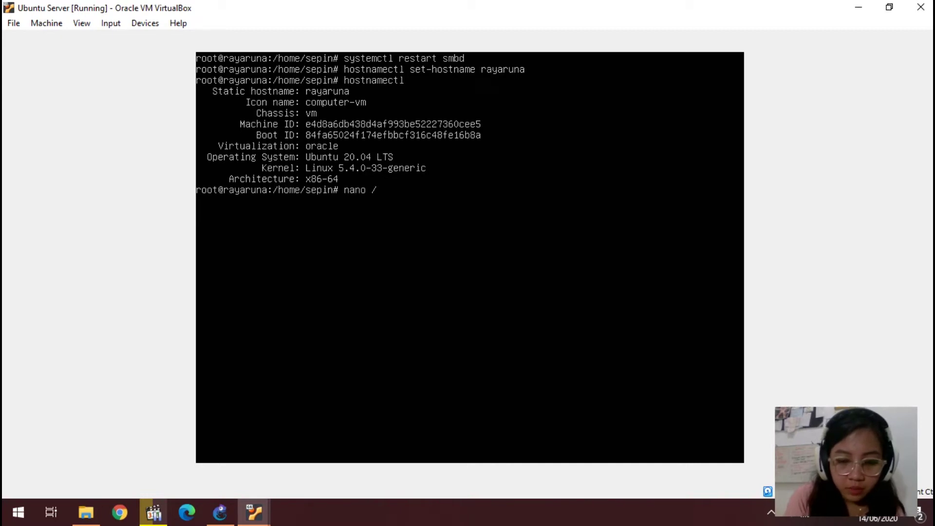
pyautogui.write('etc/netp')
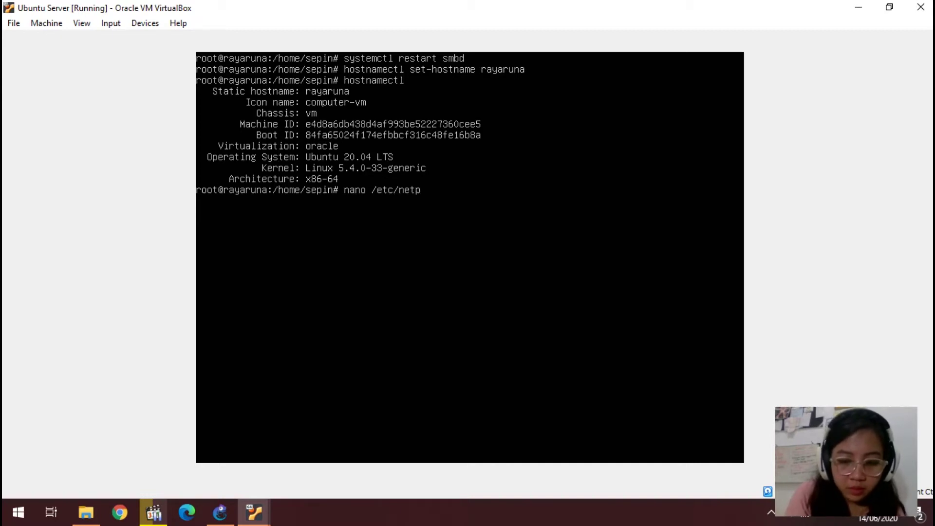
pyautogui.write('lan/00')
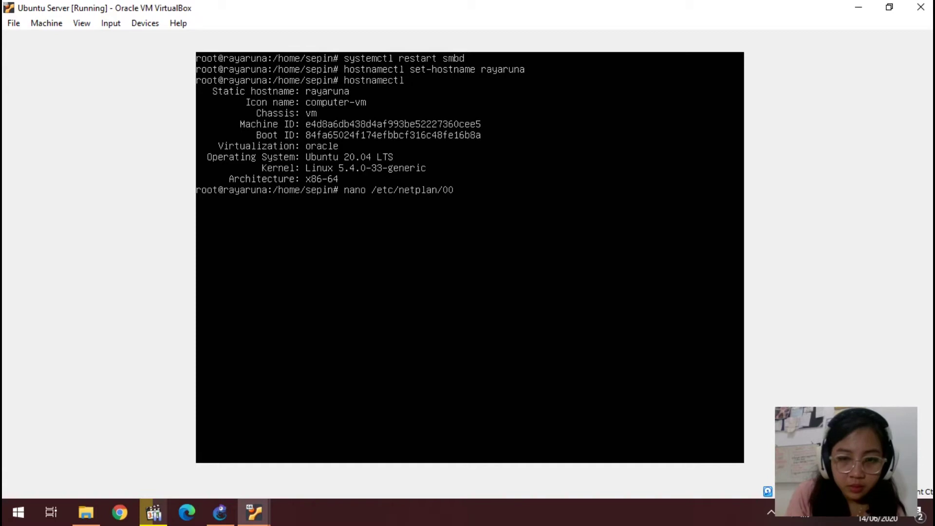
pyautogui.press('Tab')
pyautogui.press('Return')
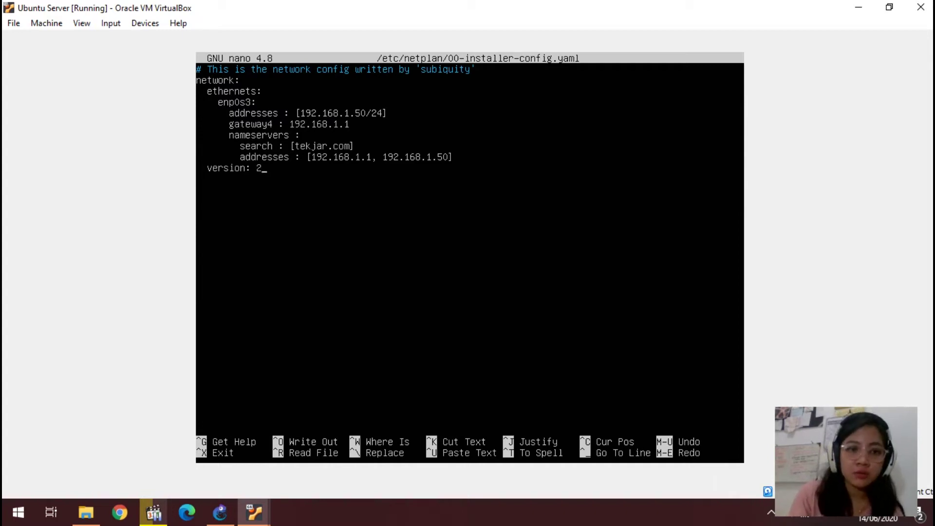
pyautogui.hotkey('ctrl', 'o')
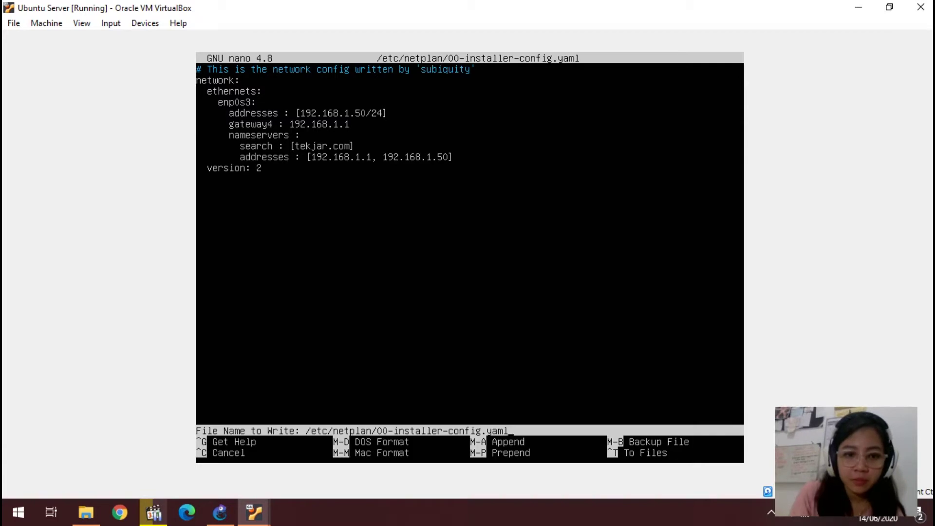
pyautogui.press('Return')
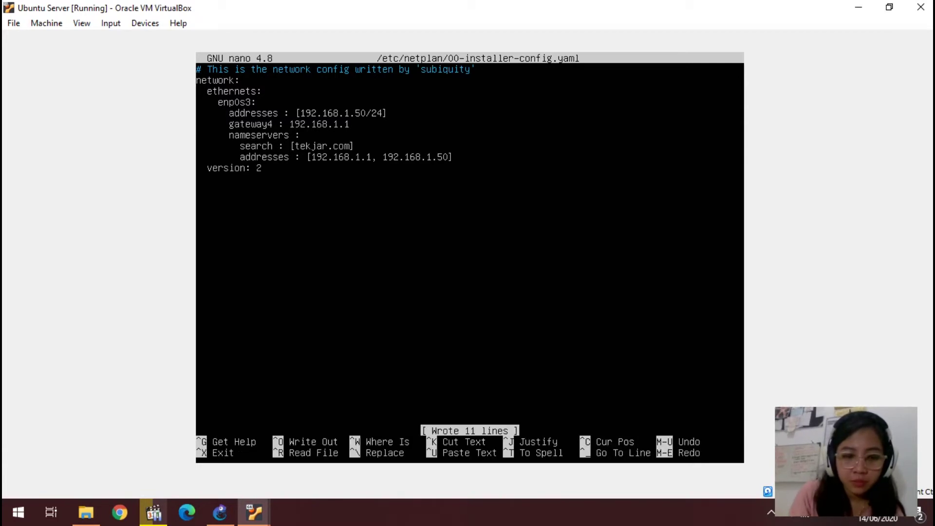
pyautogui.hotkey('ctrl', 'x')
# Step: Clear the terminal and enter ip a to list the interfaces
pyautogui.write('clear')
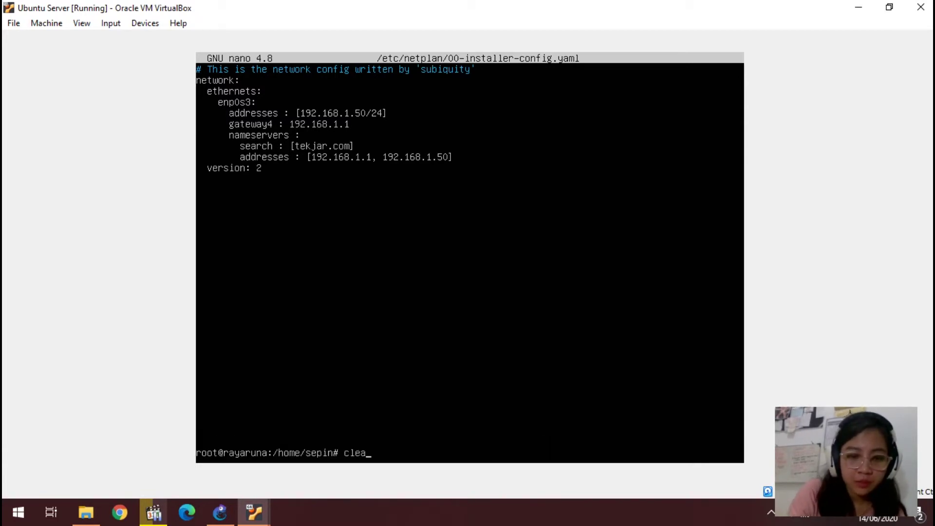
pyautogui.press('Return')
pyautogui.write('ip a')
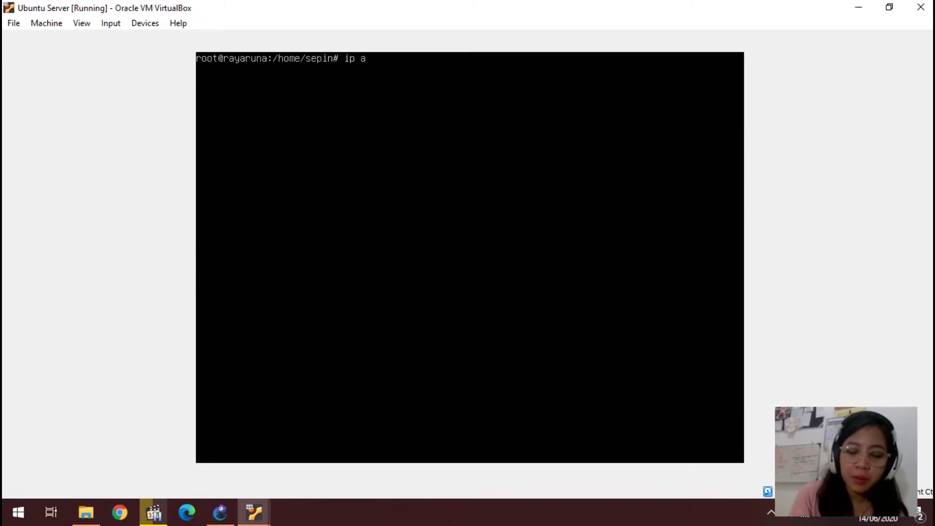
# Step: List the interfaces, then apply the network configuration with netplan apply
pyautogui.press('Return')
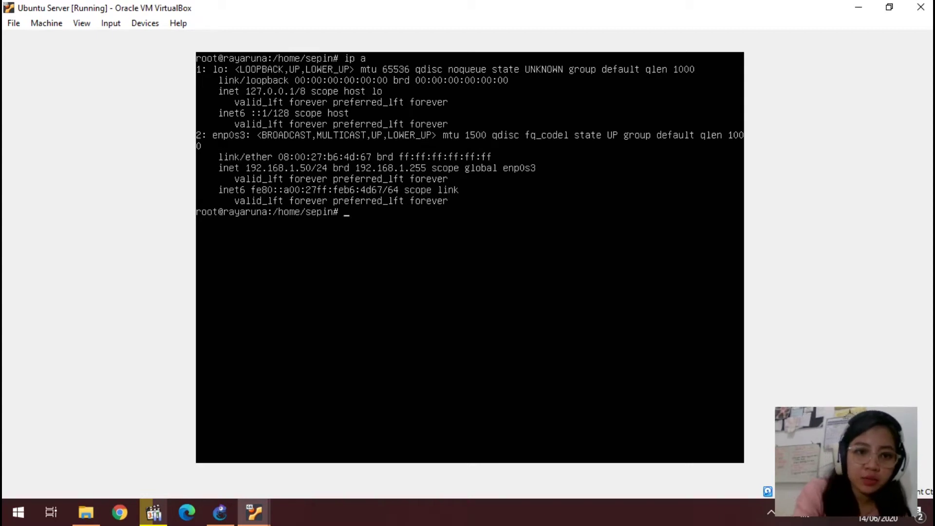
pyautogui.write('nano /etc/samba/smb.conf')
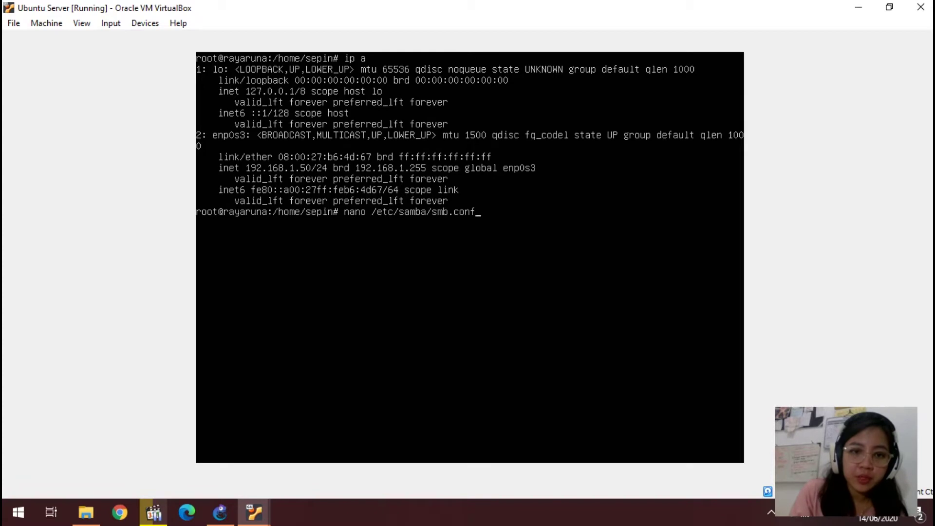
pyautogui.press('BackSpace')
pyautogui.press('BackSpace')
pyautogui.press('BackSpace')
pyautogui.press('BackSpace')
pyautogui.press('BackSpace')
pyautogui.press('BackSpace')
pyautogui.press('BackSpace')
pyautogui.press('BackSpace')
pyautogui.press('BackSpace')
pyautogui.press('BackSpace')
pyautogui.press('BackSpace')
pyautogui.press('BackSpace')
pyautogui.press('BackSpace')
pyautogui.press('BackSpace')
pyautogui.press('BackSpace')
pyautogui.press('BackSpace')
pyautogui.press('BackSpace')
pyautogui.press('BackSpace')
pyautogui.press('BackSpace')
pyautogui.press('BackSpace')
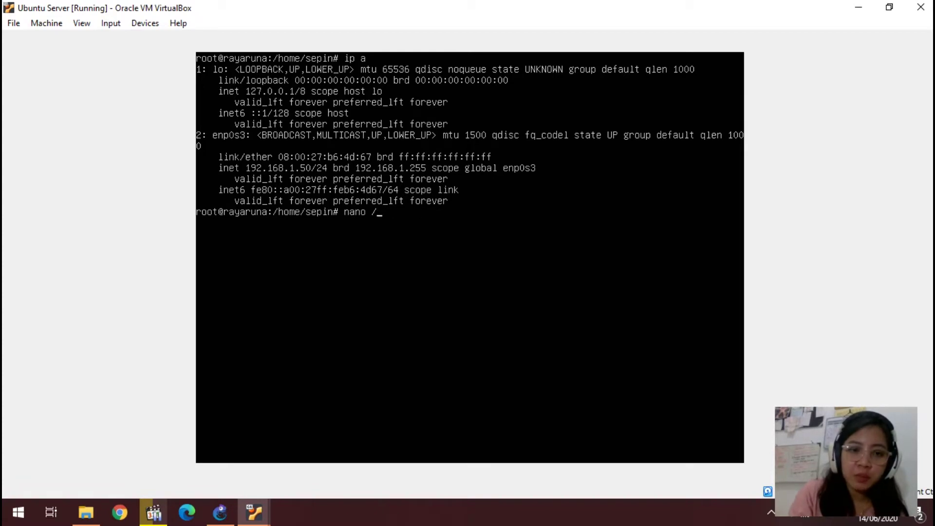
pyautogui.press('BackSpace')
pyautogui.write('ne')
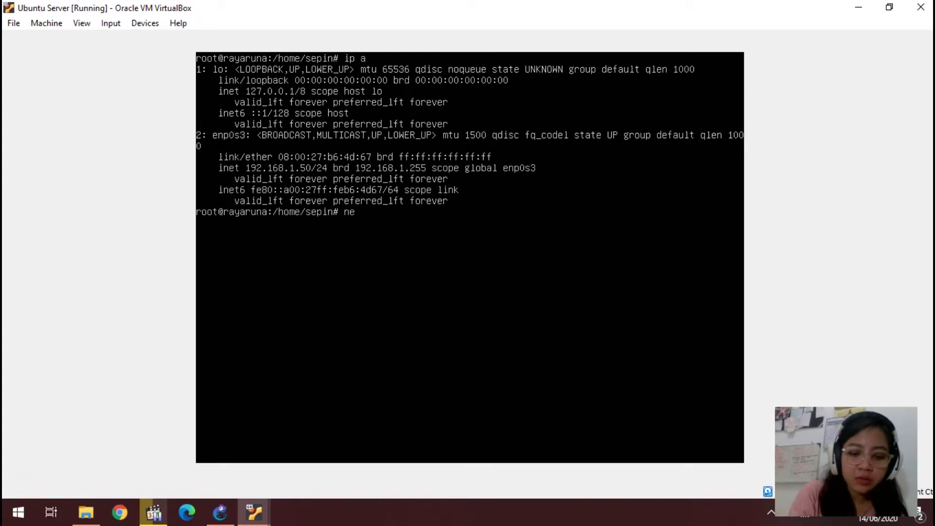
pyautogui.write('tplan')
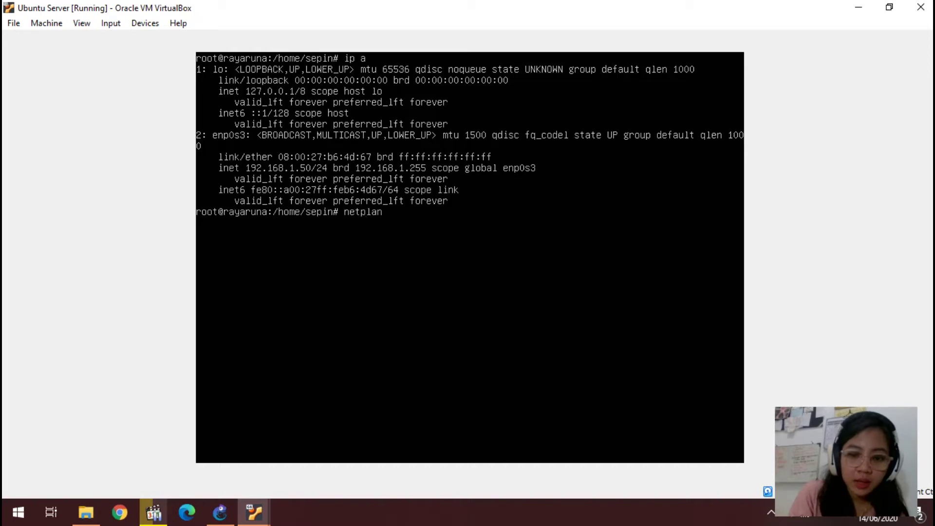
pyautogui.write(' apply')
pyautogui.press('Return')
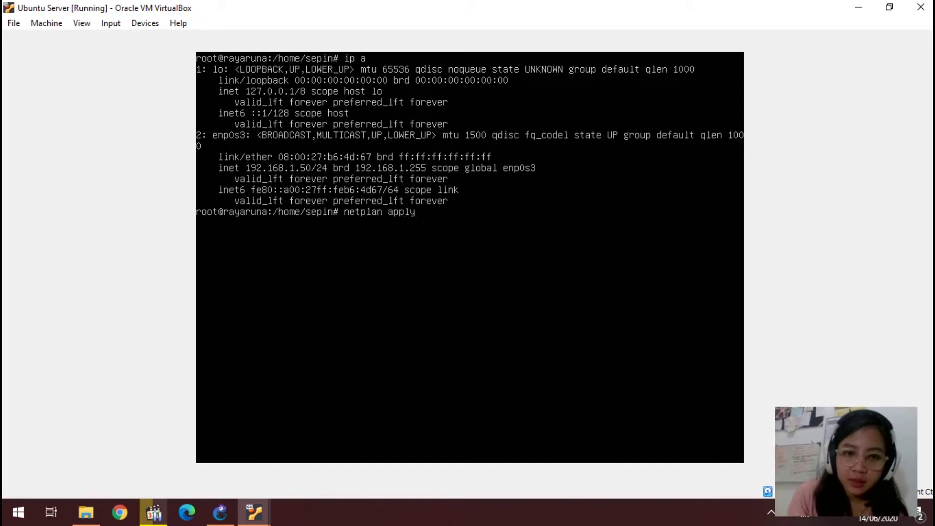
# Step: Confirm with ip a that enp0s3 has 192.168.1.50/24, then clear the screen
pyautogui.write('ip a')
pyautogui.press('Return')
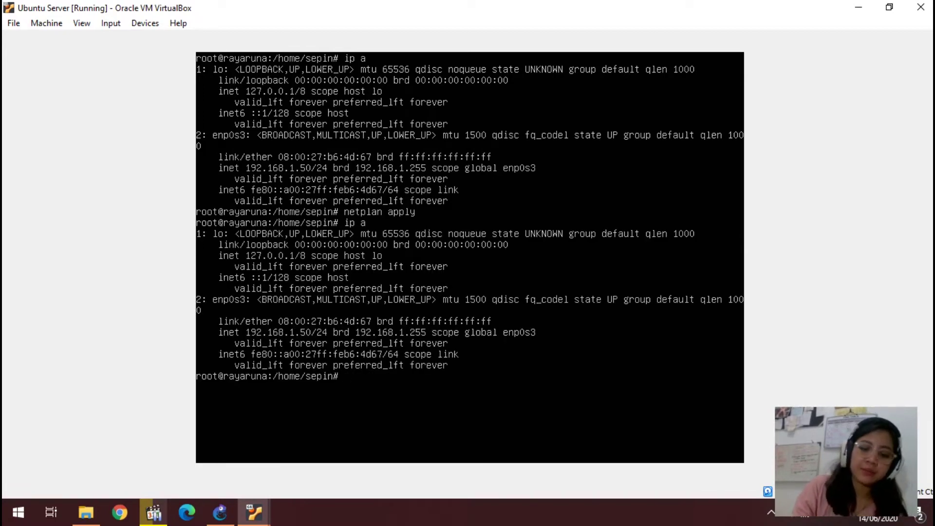
pyautogui.write('clear')
pyautogui.press('Return')
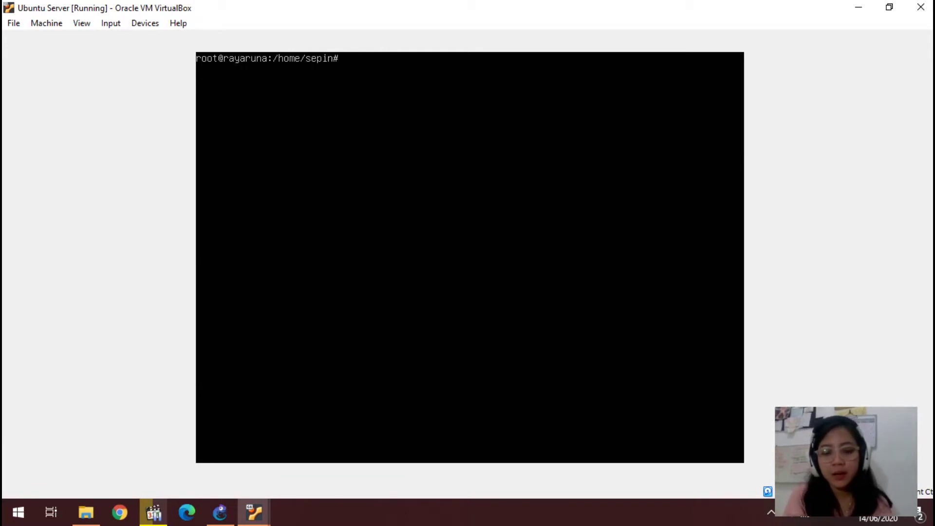
# Step: Edit /etc/hosts in nano and save it with 192.168.1.50 mapped to tekjar.com and the server hostname
pyautogui.write('nano /e')
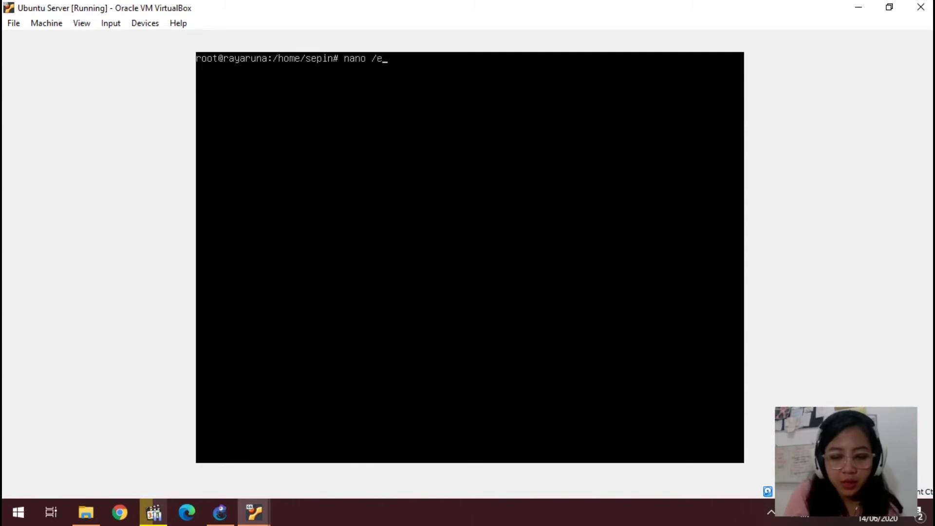
pyautogui.write('tc/hosts')
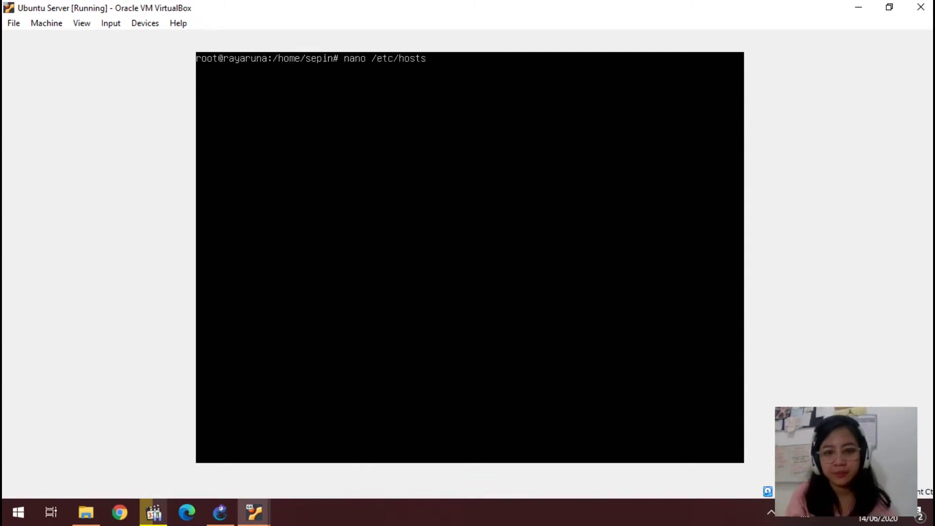
pyautogui.press('Return')
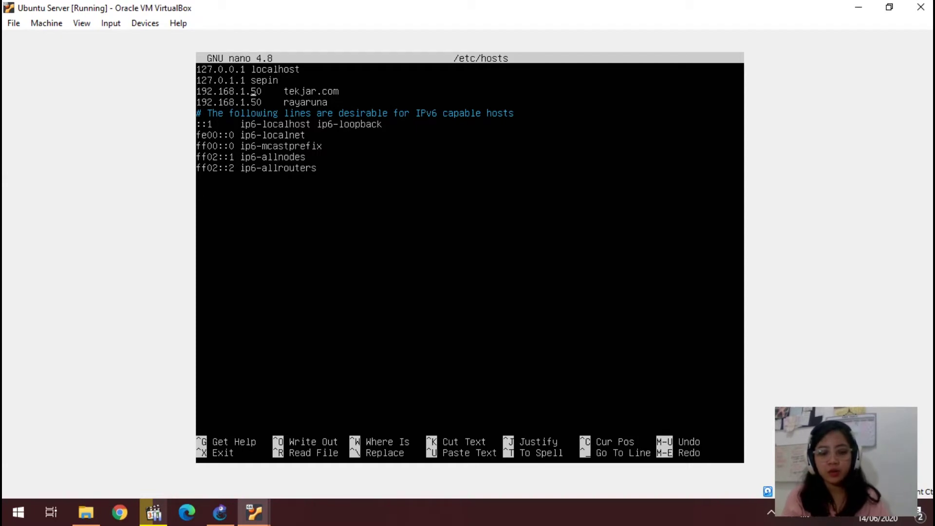
pyautogui.hotkey('ctrl', 'o')
pyautogui.press('Return')
pyautogui.hotkey('ctrl', 'x')
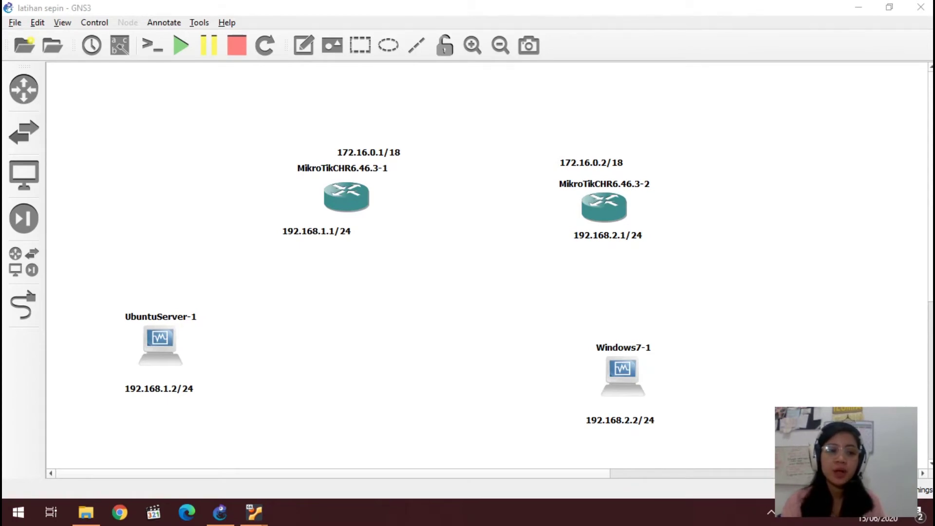
# Step: Link UbuntuServer-1 Ethernet0 to router ether2, and router ether1 to Windows7-1 Ethernet0
pyautogui.click(23, 304)
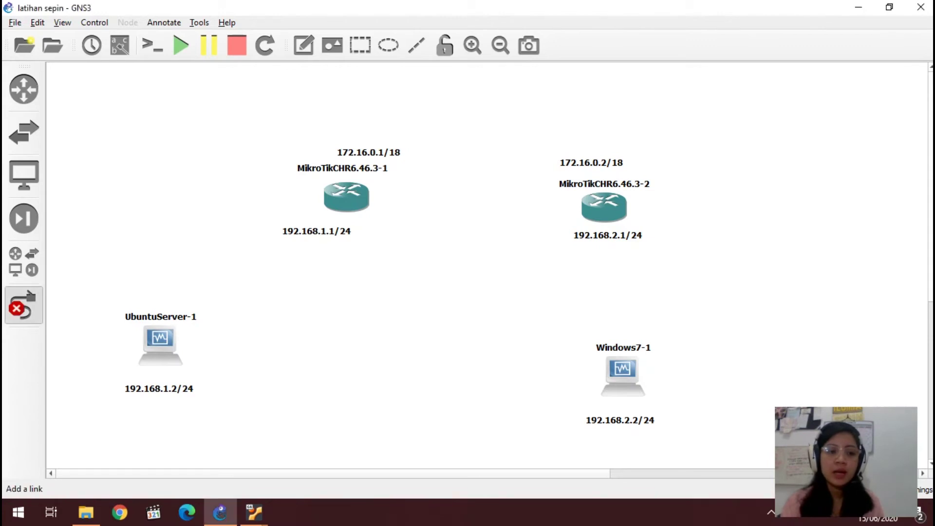
pyautogui.click(153, 352)
pyautogui.click(177, 362)
pyautogui.click(335, 210)
pyautogui.click(376, 223)
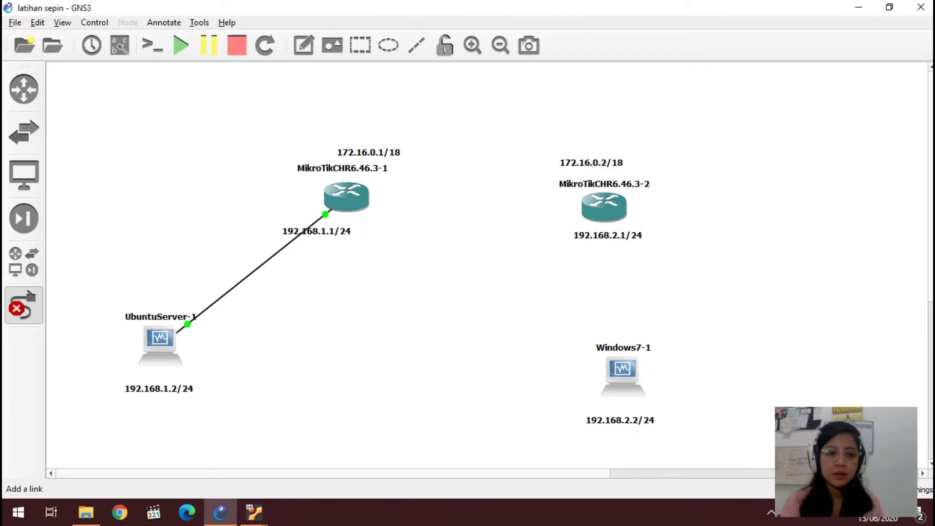
pyautogui.click(347, 200)
pyautogui.click(376, 208)
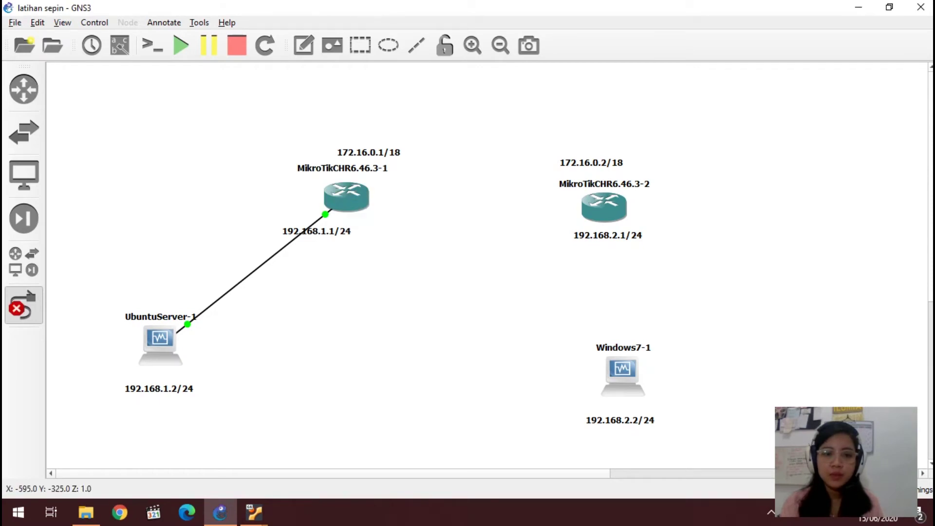
pyautogui.click(623, 374)
pyautogui.click(658, 381)
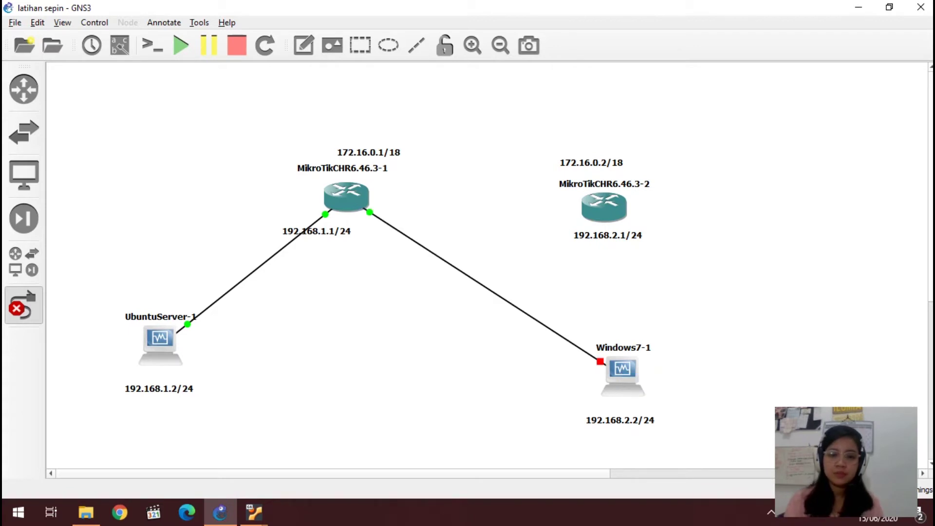
# Step: Start the Windows7-1 virtual machine
pyautogui.rightClick(624, 371)
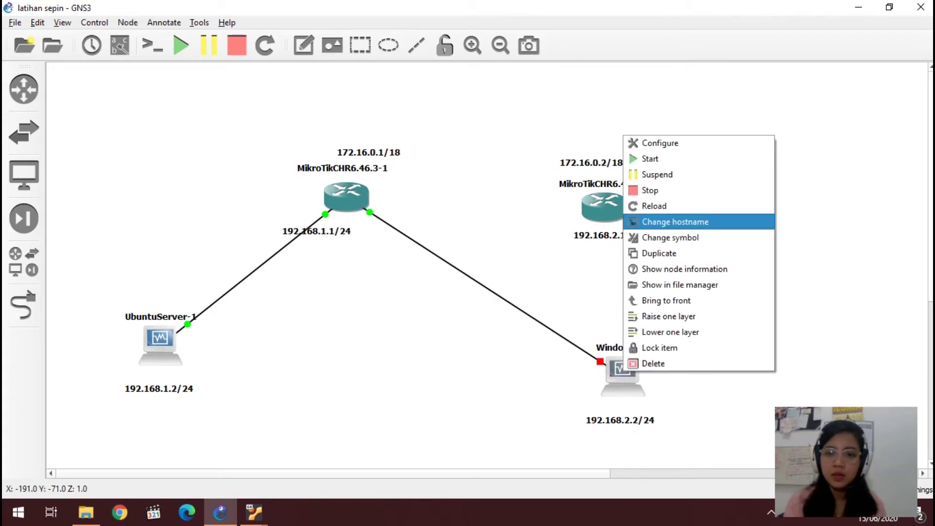
pyautogui.click(650, 159)
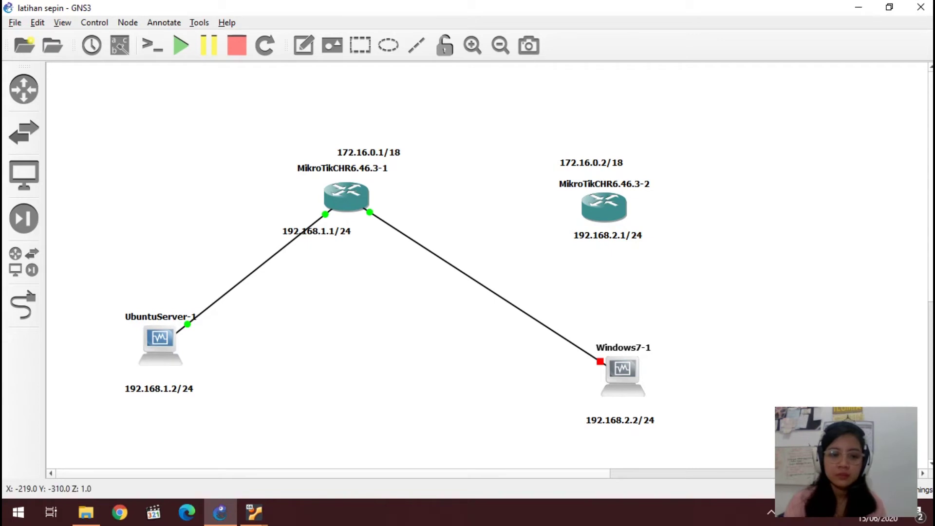
pyautogui.moveTo(254, 512)
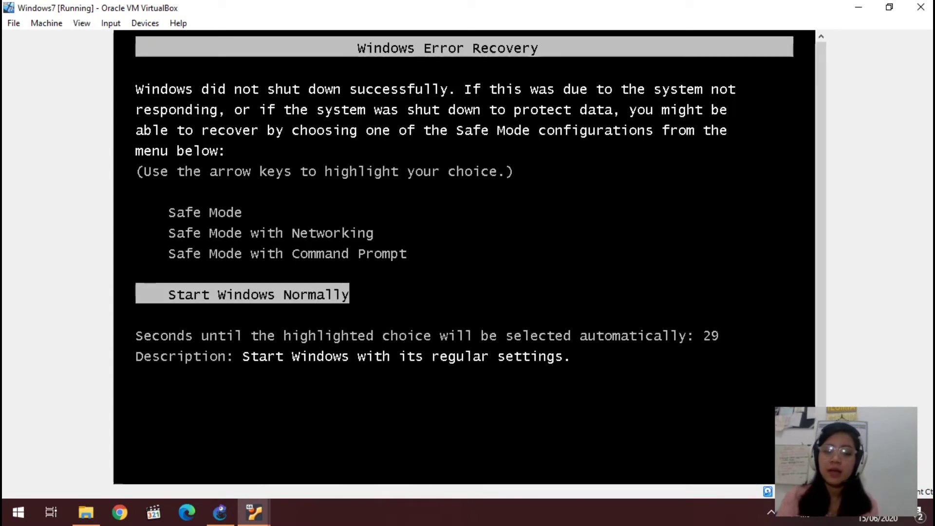
# Step: Boot Windows 7 normally, dismiss the network drives notice, and launch WinBox from the desktop
pyautogui.press('Return')
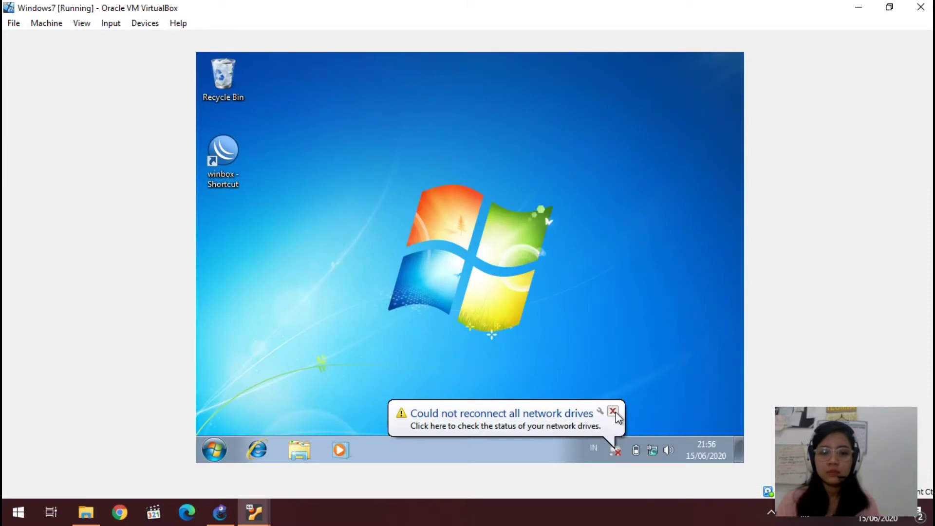
pyautogui.click(613, 412)
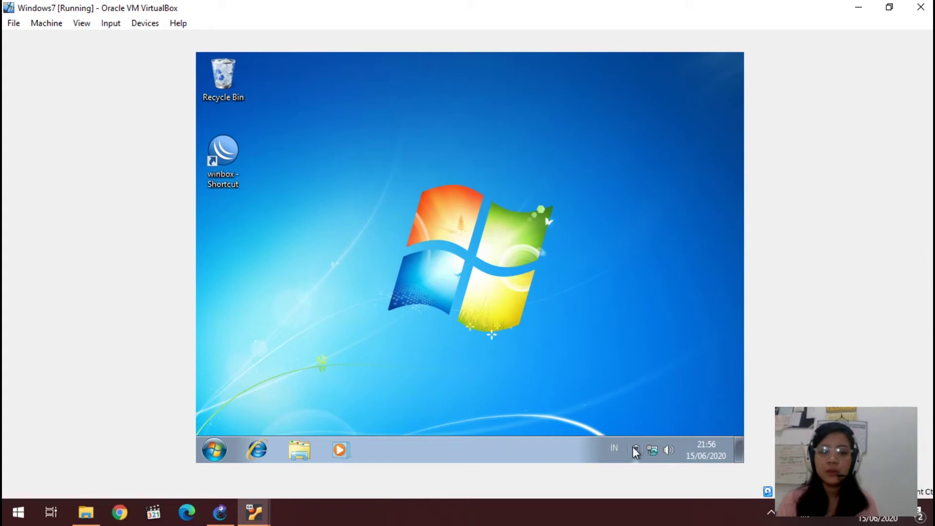
pyautogui.moveTo(658, 447)
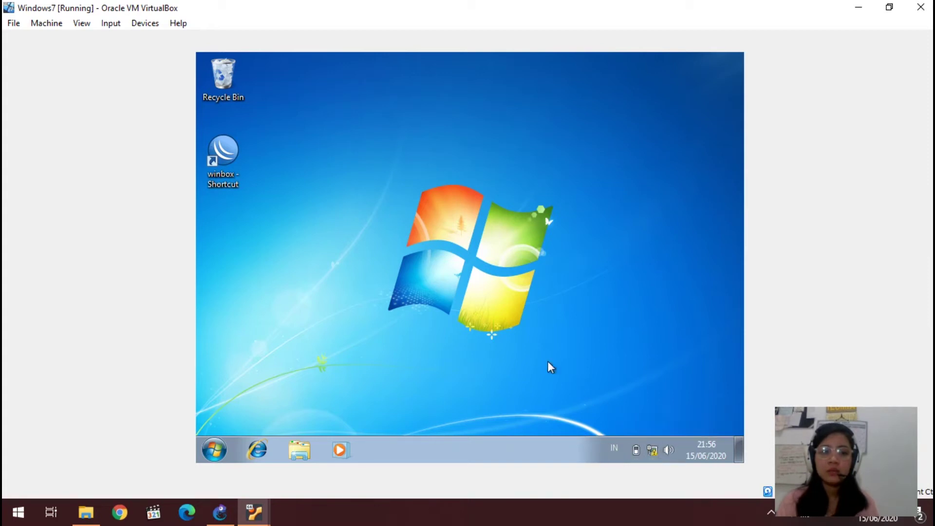
pyautogui.doubleClick(216, 167)
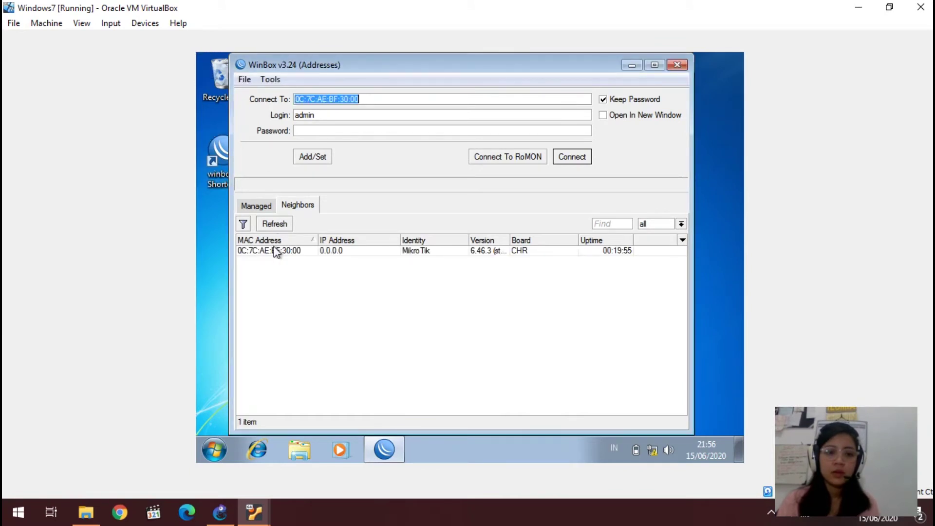
# Step: Log in to the discovered MikroTik router and add a DHCP client on ether2
pyautogui.click(271, 252)
pyautogui.click(573, 156)
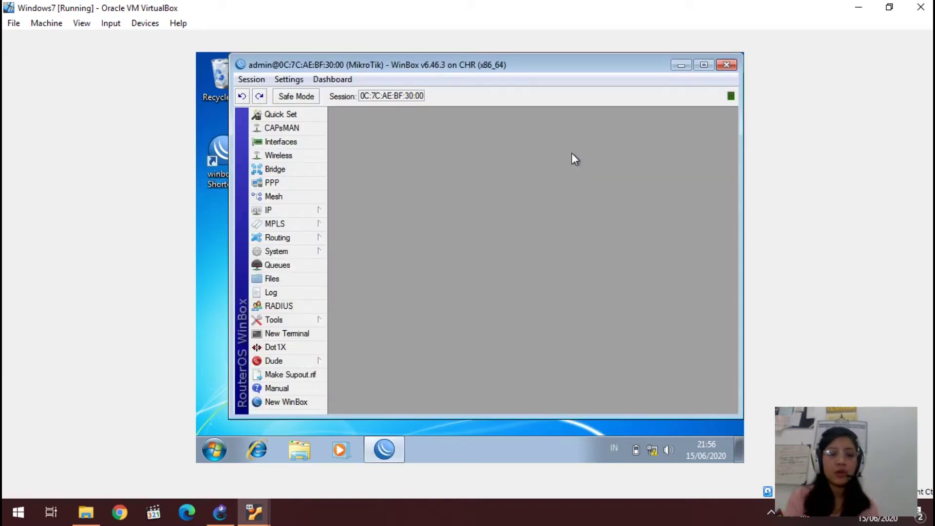
pyautogui.click(312, 212)
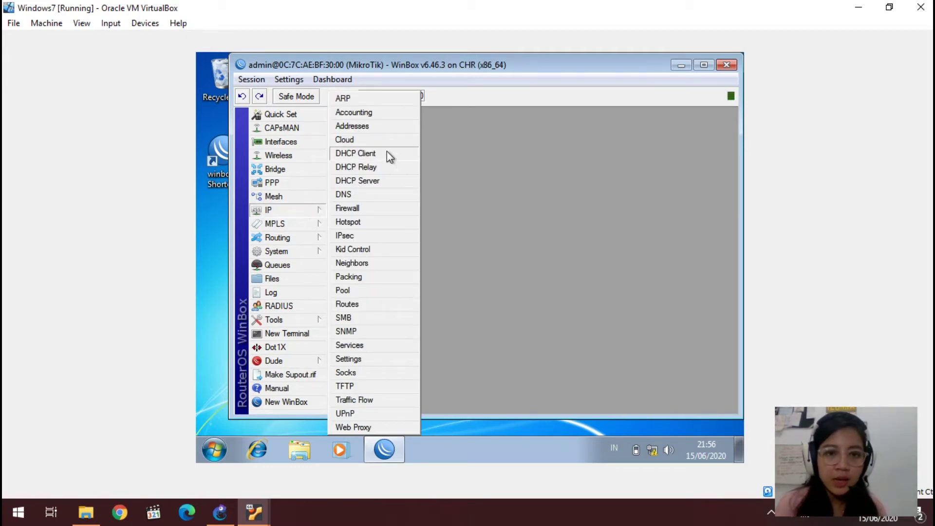
pyautogui.click(388, 155)
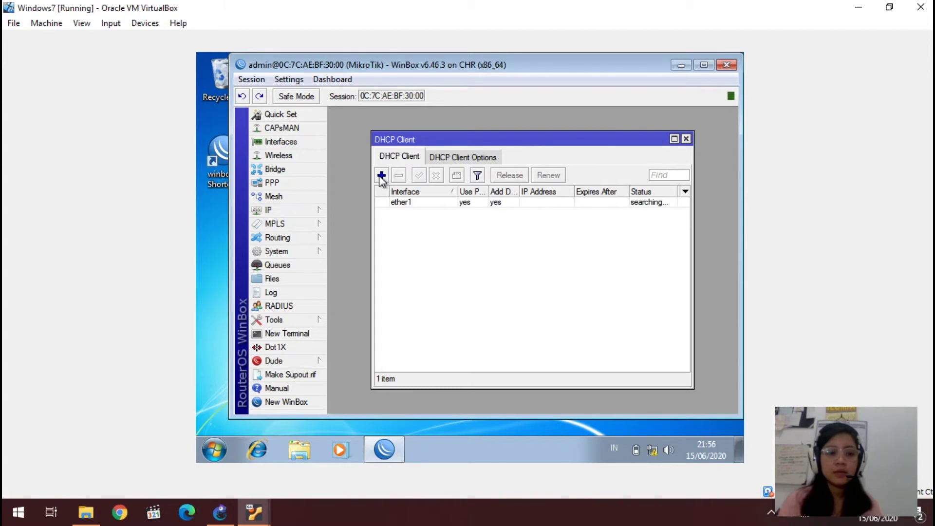
pyautogui.click(382, 177)
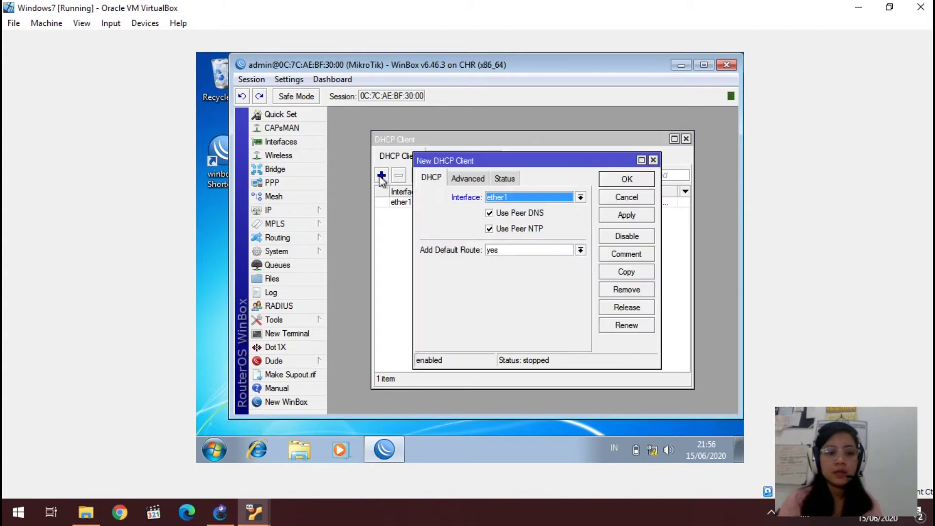
pyautogui.click(495, 200)
pyautogui.click(496, 217)
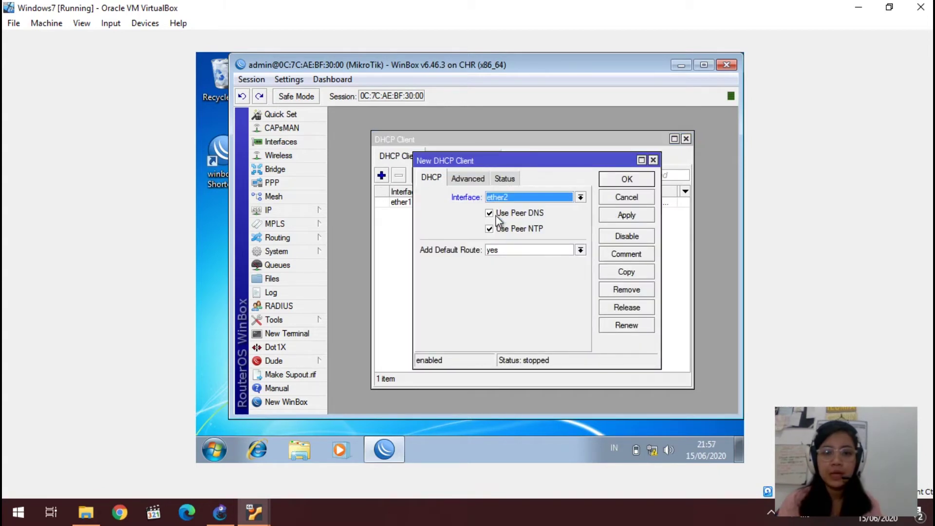
pyautogui.click(622, 215)
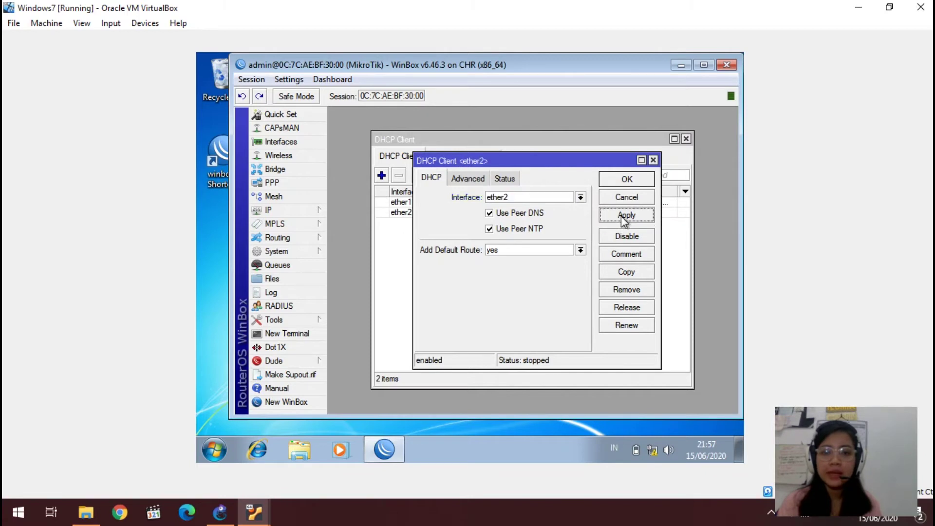
pyautogui.click(627, 180)
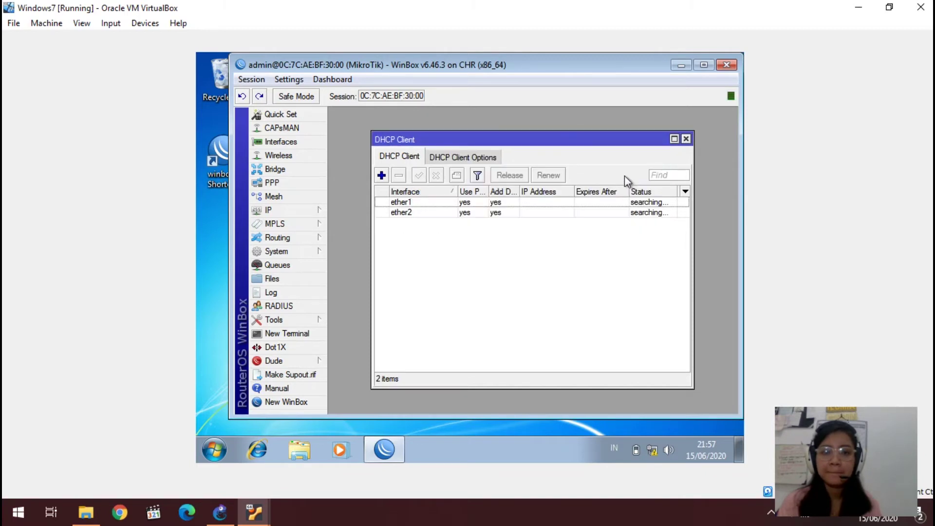
pyautogui.click(686, 139)
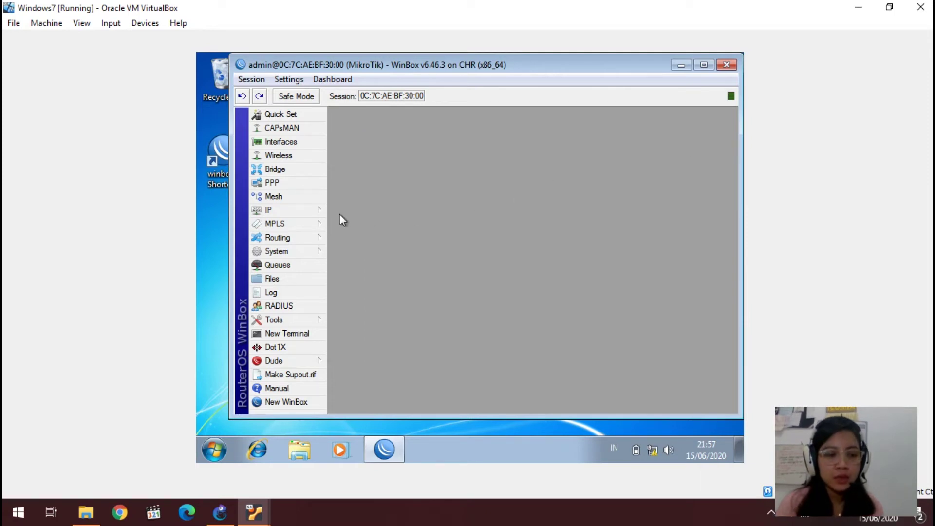
# Step: Add the IP address 172.16.0.1/18 on ether1 and close the address list
pyautogui.click(296, 210)
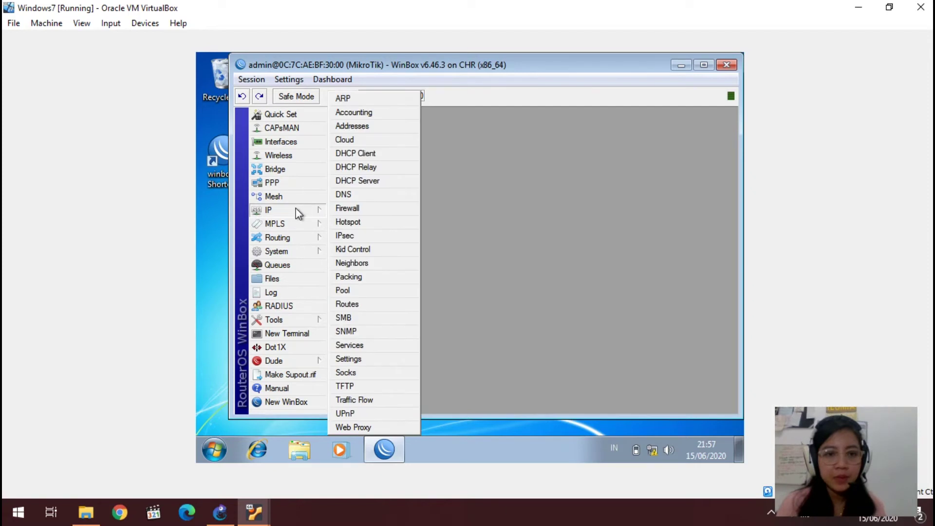
pyautogui.click(381, 130)
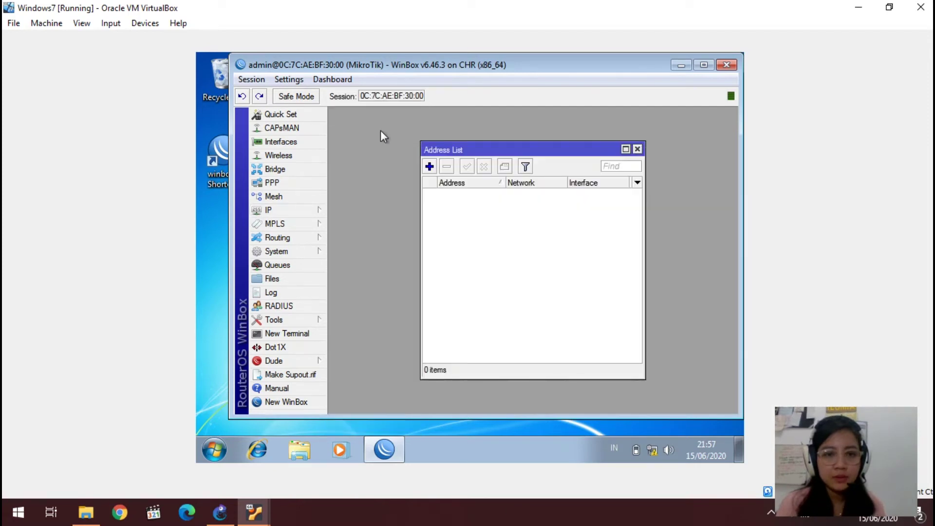
pyautogui.click(430, 167)
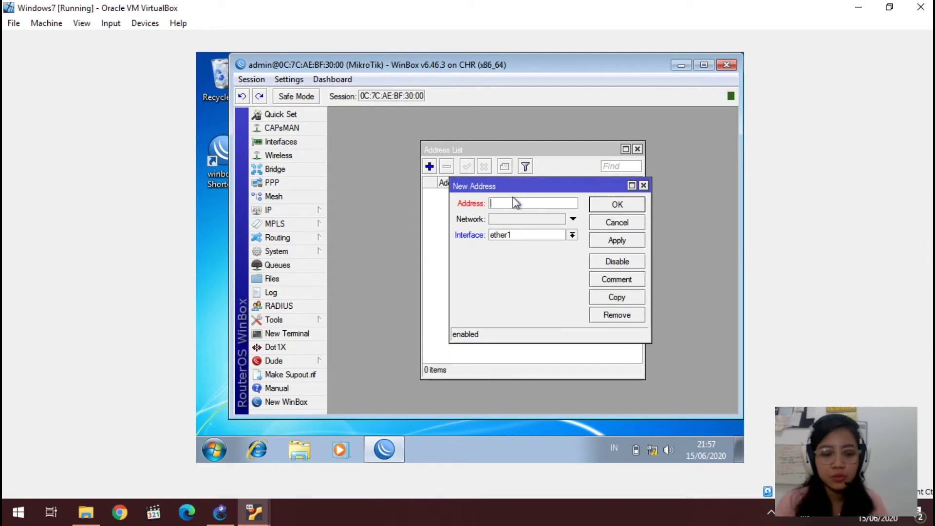
pyautogui.write('172.16')
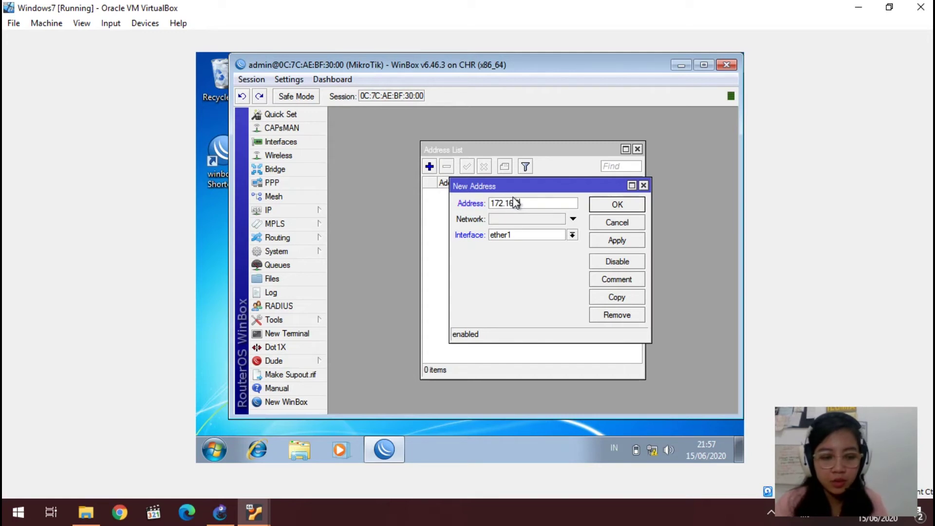
pyautogui.write('.1.1/18')
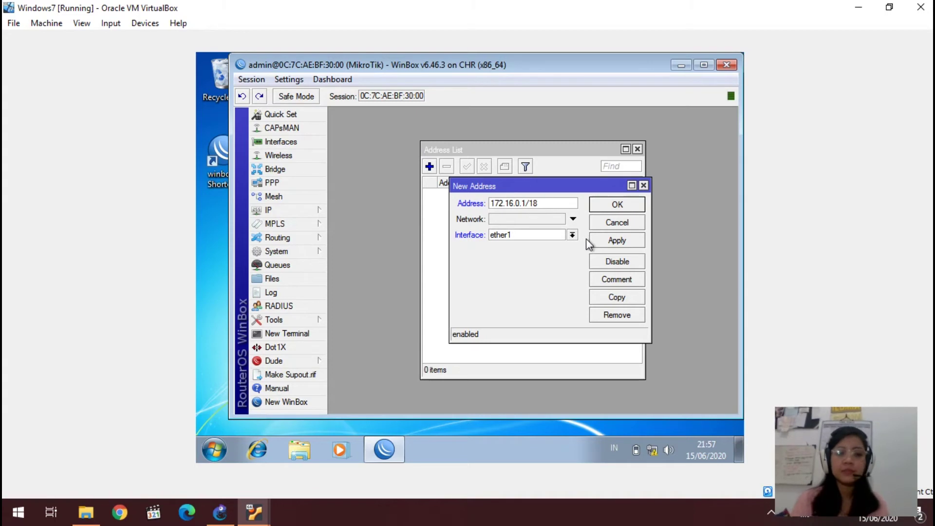
pyautogui.click(607, 242)
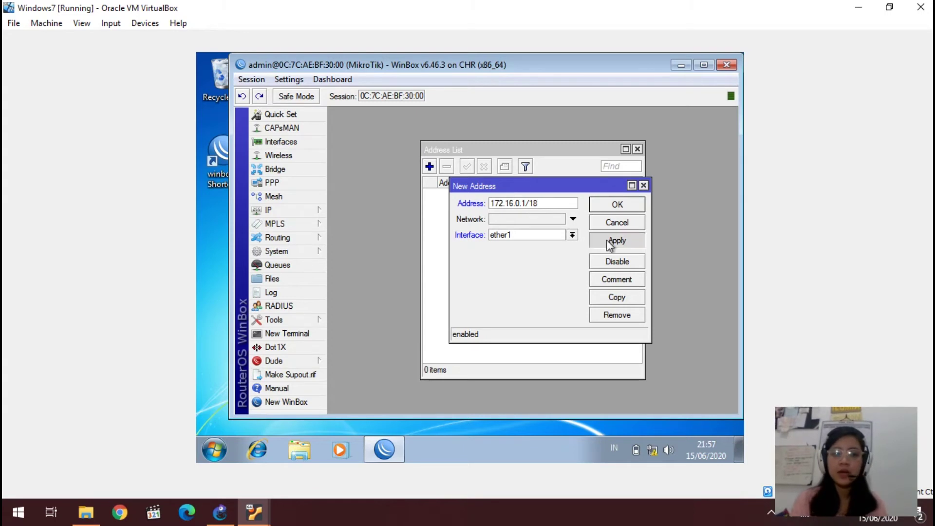
pyautogui.click(617, 207)
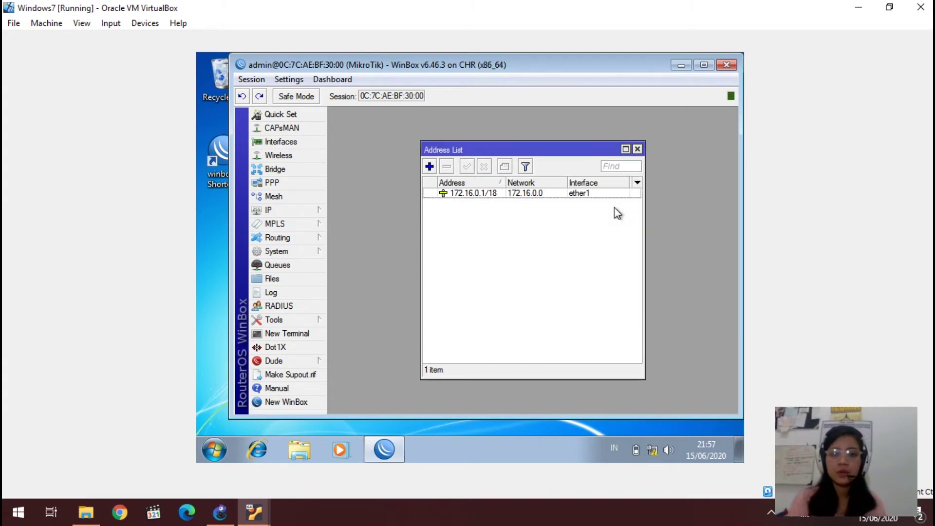
pyautogui.click(637, 149)
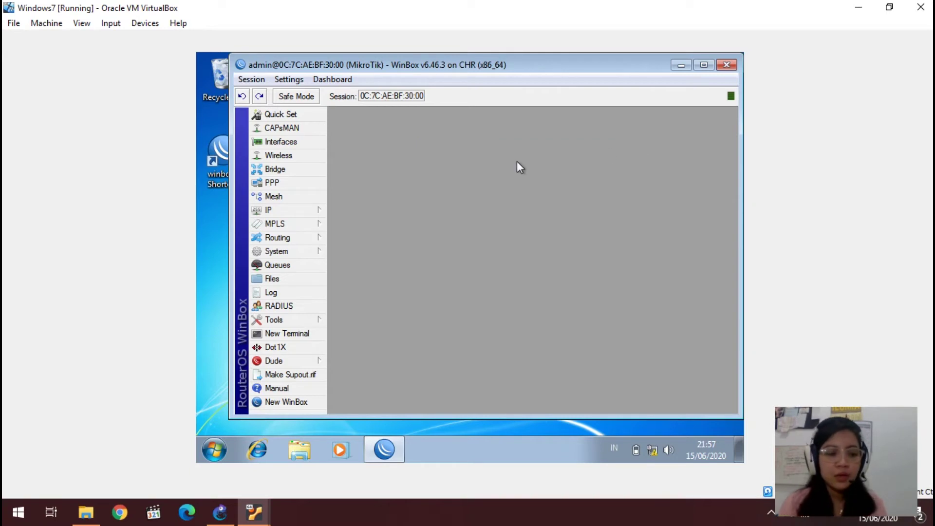
pyautogui.click(311, 184)
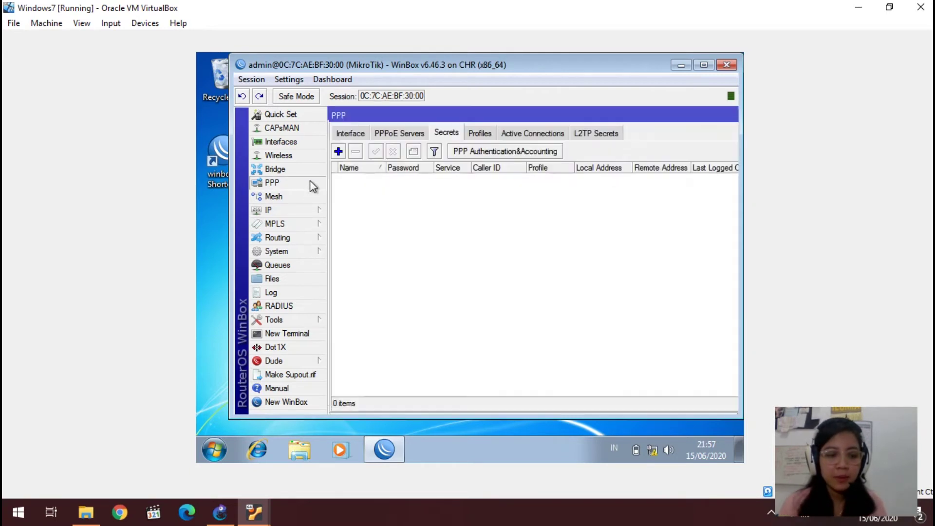
# Step: Add PPPoE server service1 running on interface ether1
pyautogui.click(395, 138)
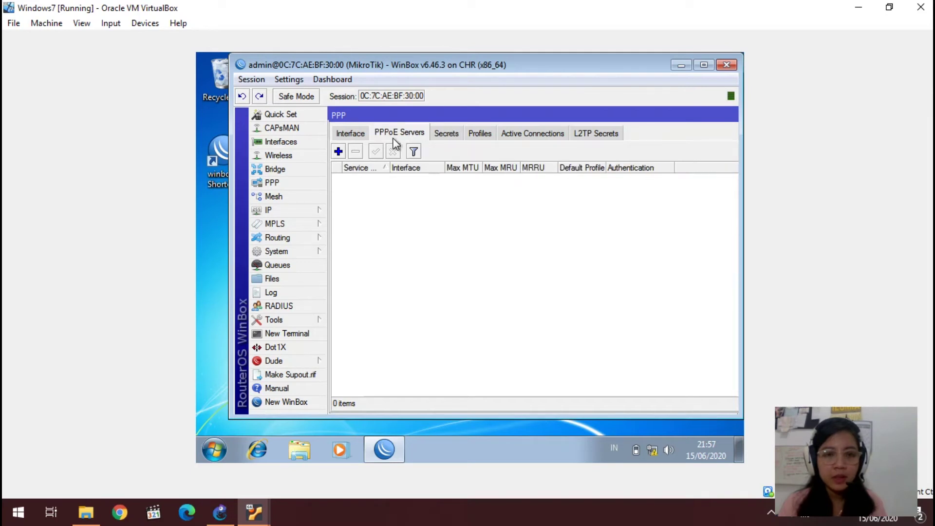
pyautogui.click(339, 151)
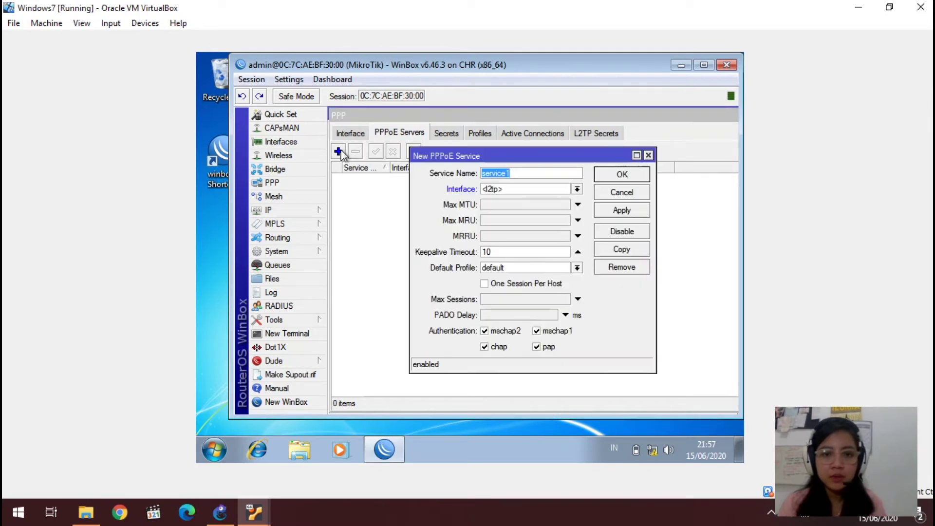
pyautogui.click(496, 189)
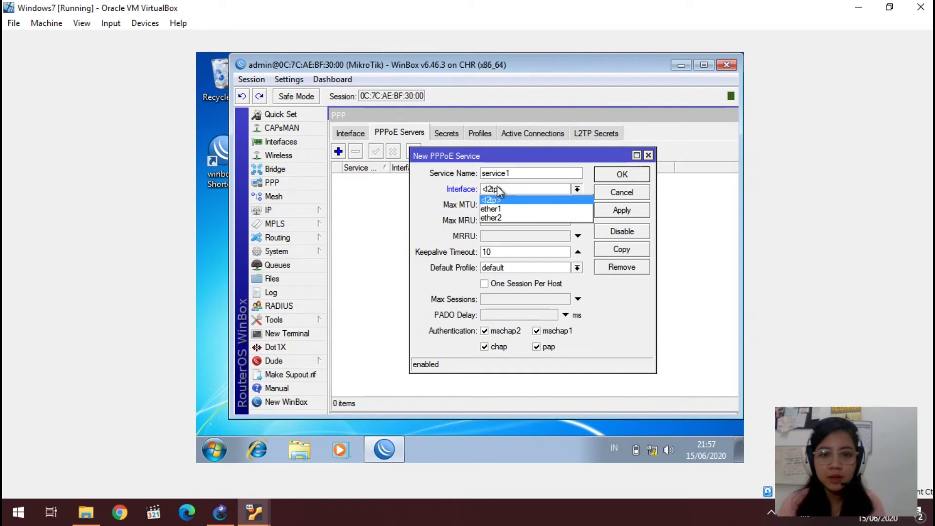
pyautogui.click(496, 209)
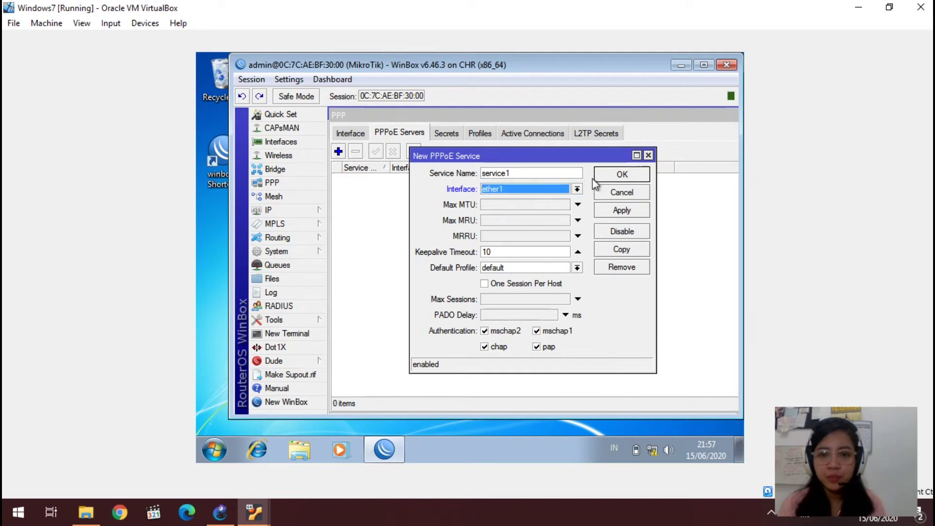
pyautogui.click(609, 212)
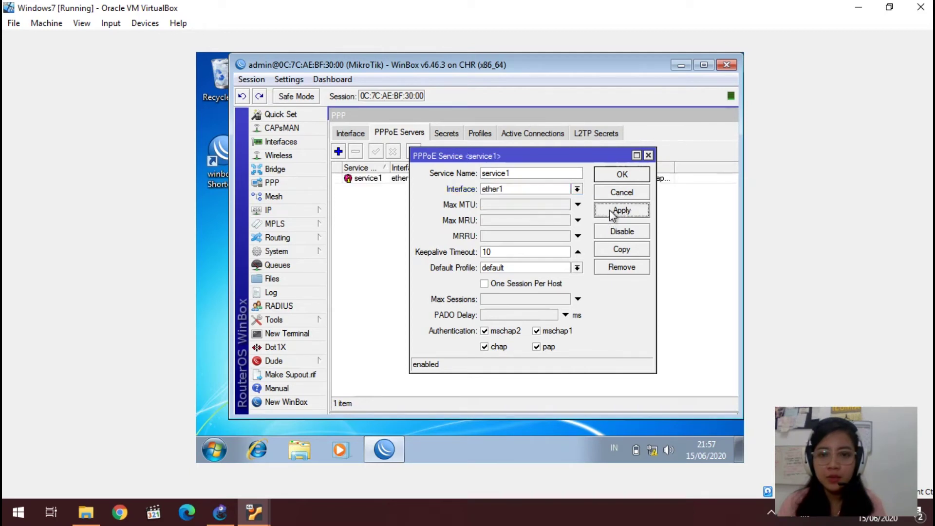
pyautogui.click(622, 175)
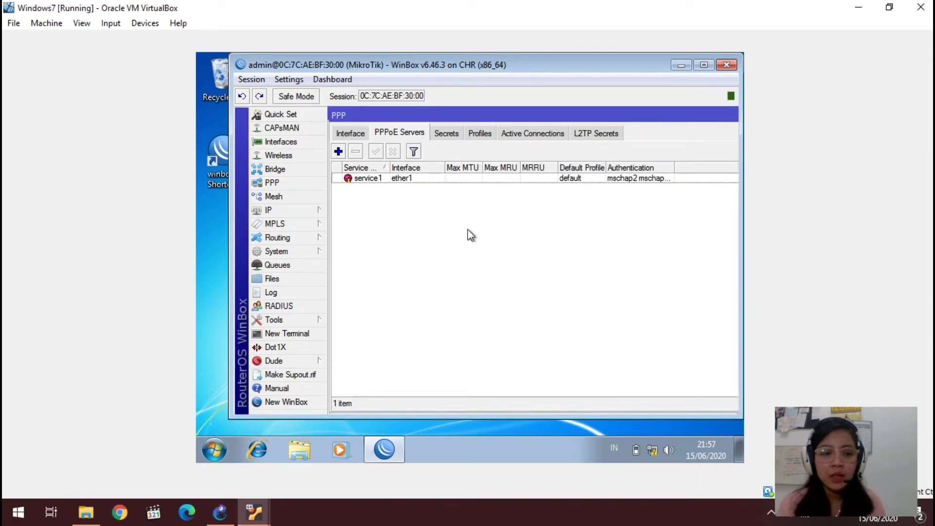
pyautogui.click(316, 211)
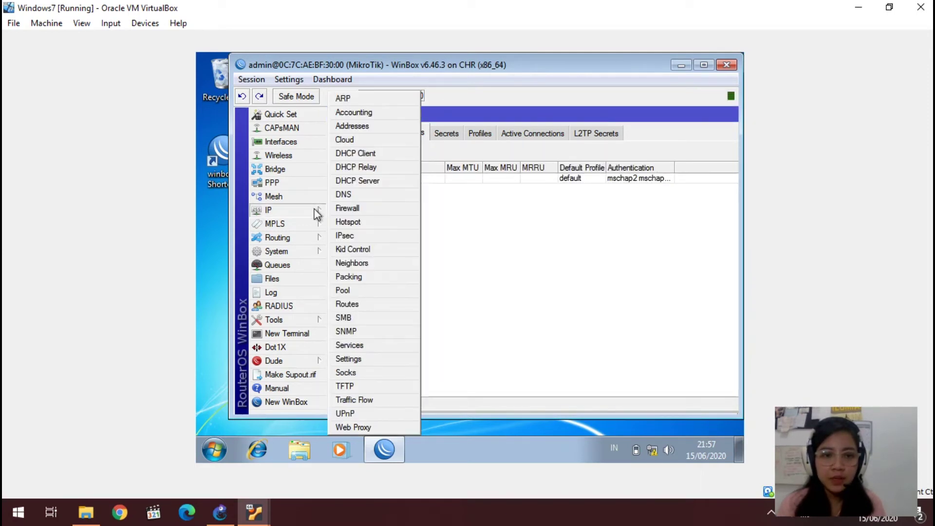
# Step: Create IP pool pool1 with address 172.16.0.2, then close the pool list and PPP window
pyautogui.click(367, 291)
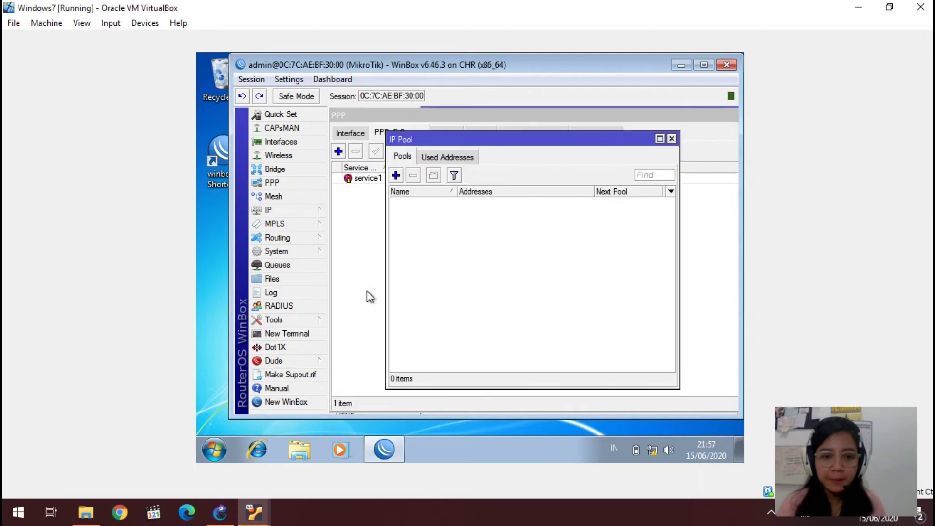
pyautogui.click(396, 175)
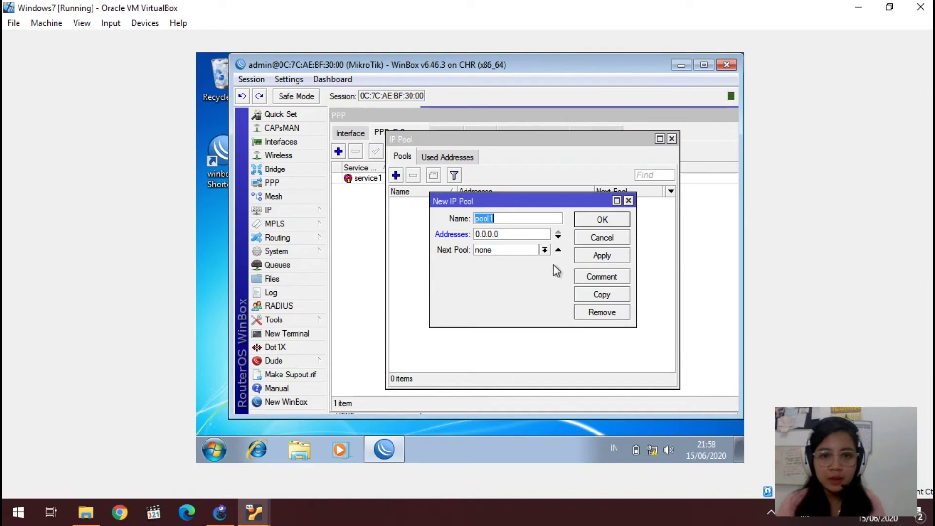
pyautogui.click(541, 235)
pyautogui.press('BackSpace')
pyautogui.press('BackSpace')
pyautogui.press('BackSpace')
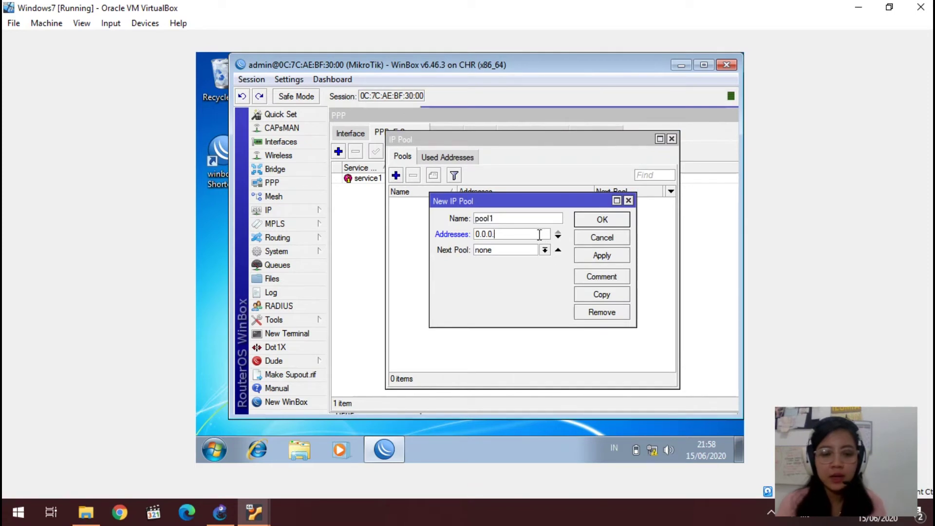
pyautogui.press('BackSpace')
pyautogui.press('BackSpace')
pyautogui.press('BackSpace')
pyautogui.press('BackSpace')
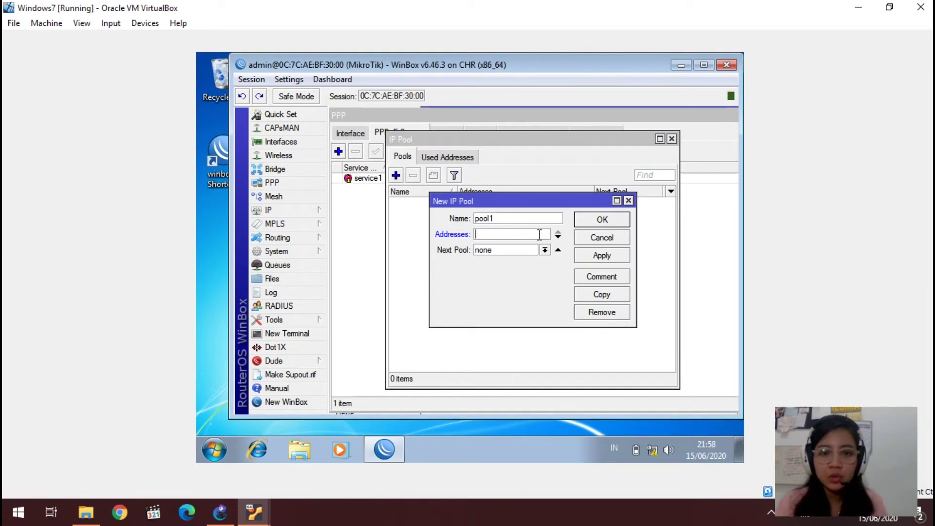
pyautogui.write('172')
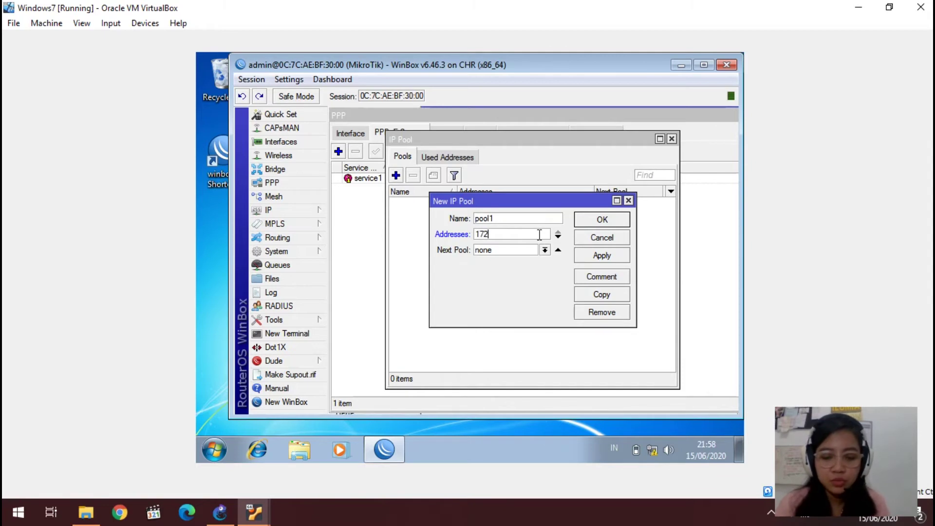
pyautogui.write('.16')
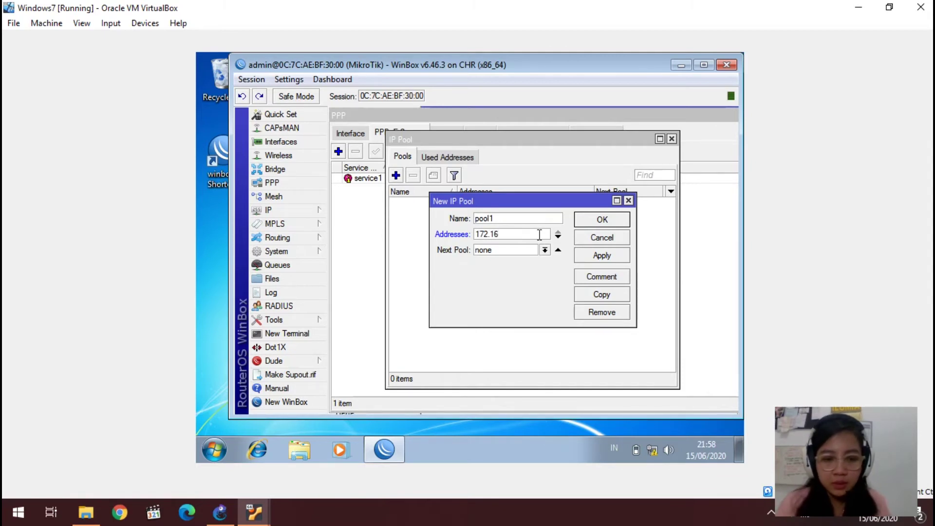
pyautogui.write('.0.2')
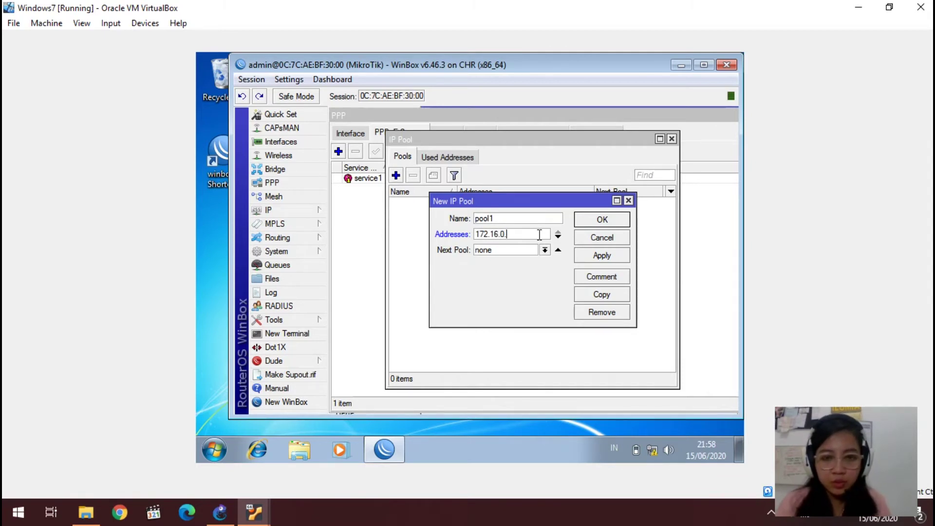
pyautogui.click(587, 256)
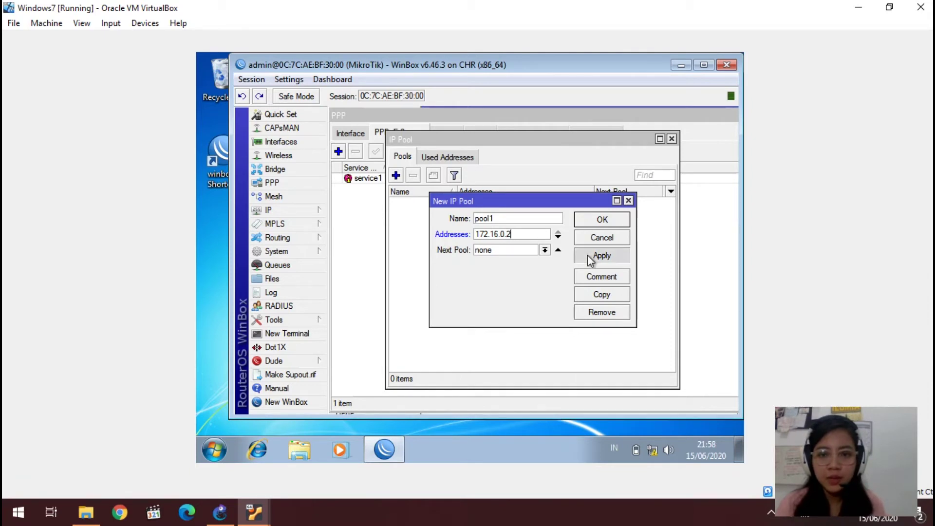
pyautogui.click(603, 220)
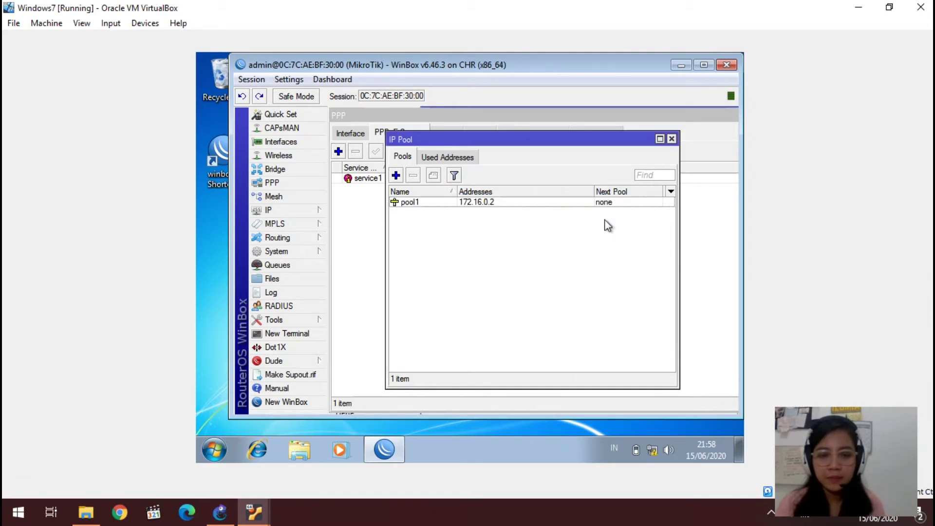
pyautogui.click(670, 139)
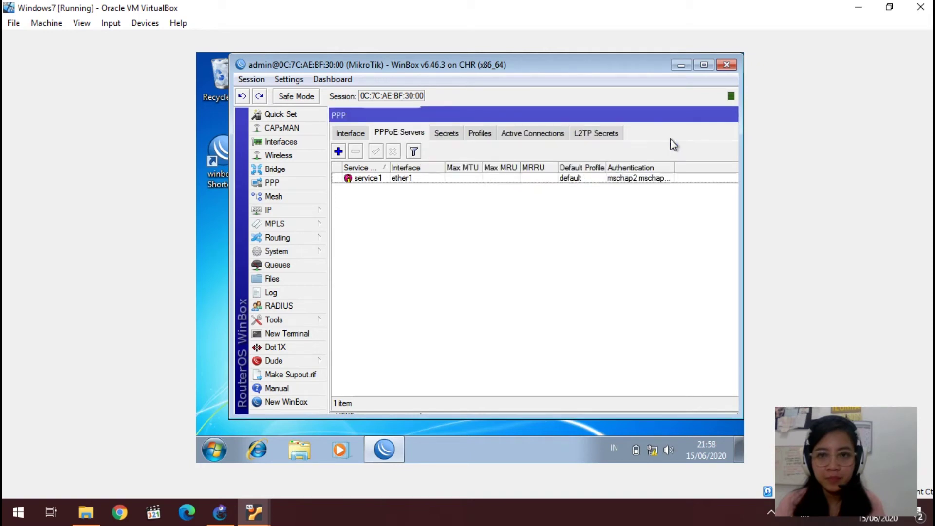
pyautogui.click(731, 116)
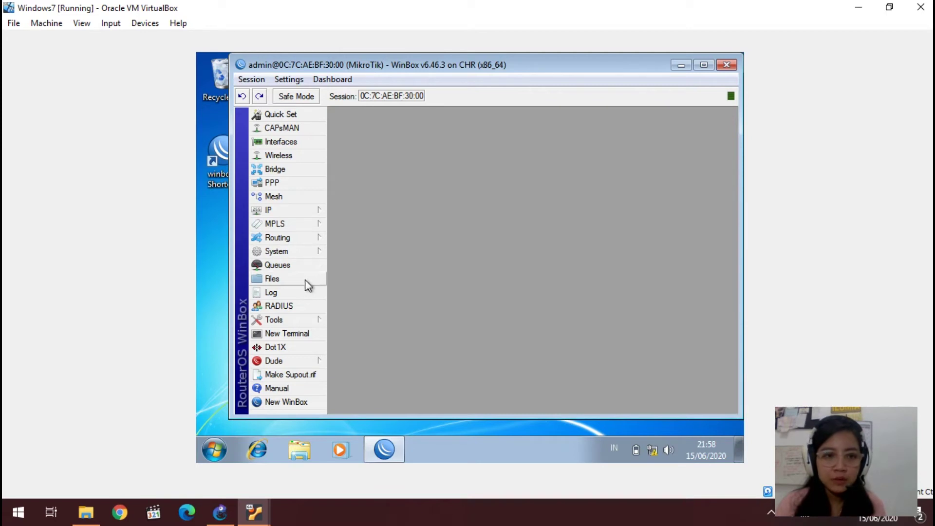
# Step: Start a new PPP profile with local address 172.16.0.1
pyautogui.click(317, 184)
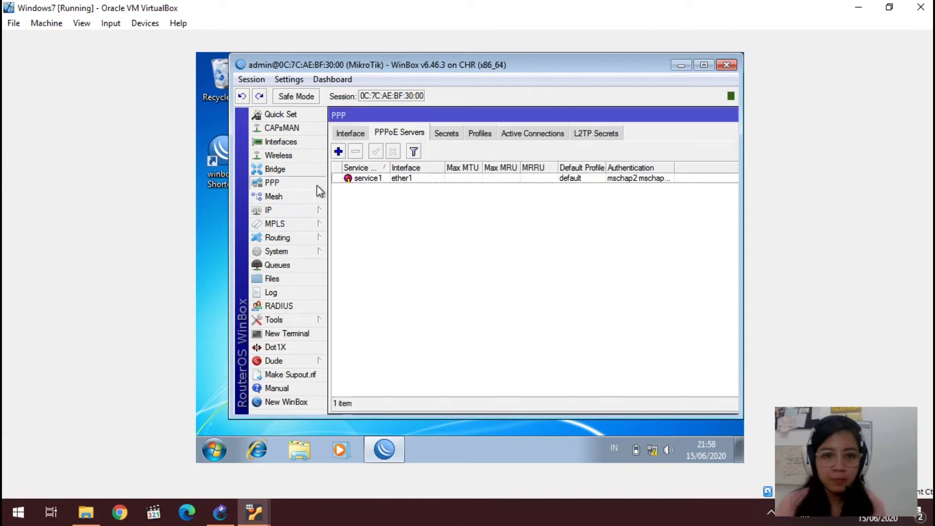
pyautogui.click(480, 134)
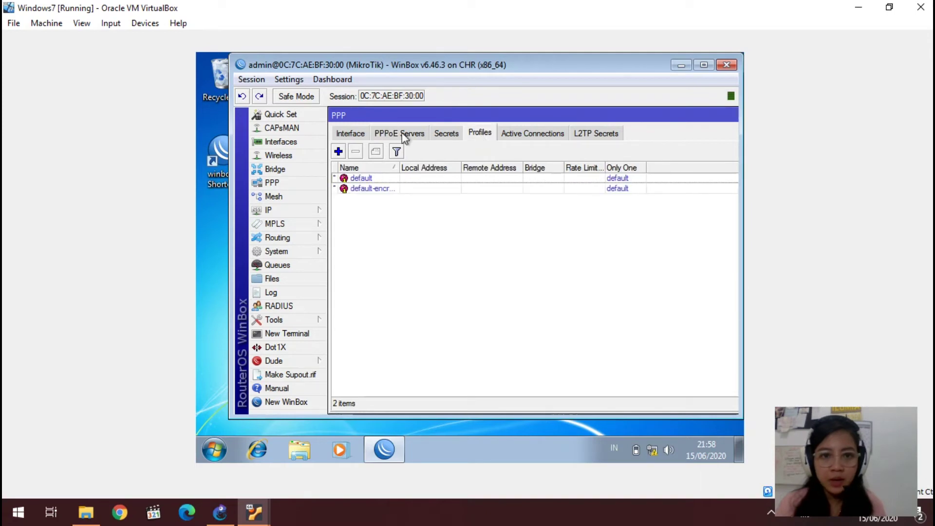
pyautogui.click(339, 152)
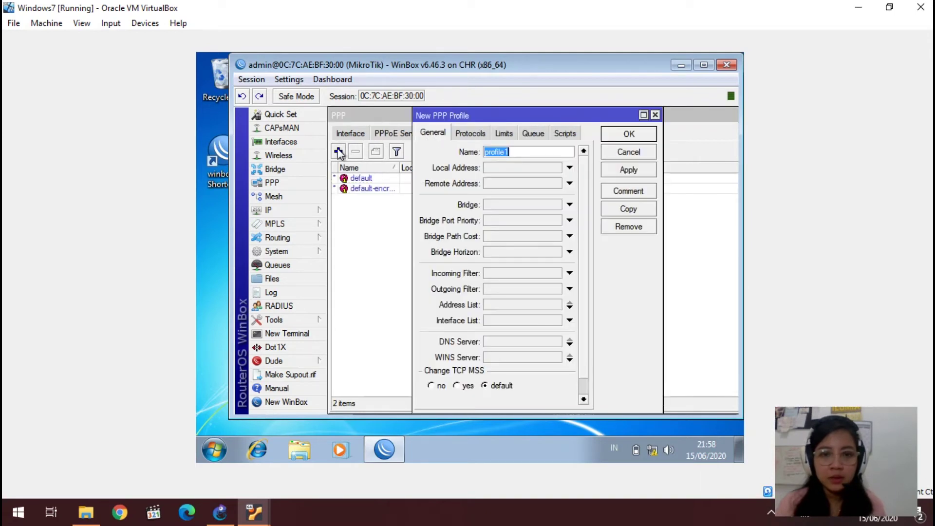
pyautogui.click(537, 168)
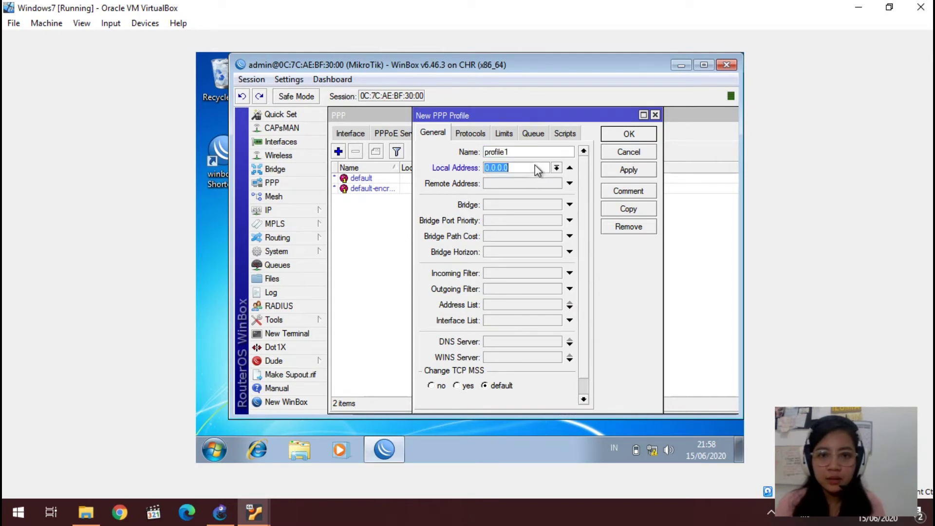
pyautogui.press('BackSpace')
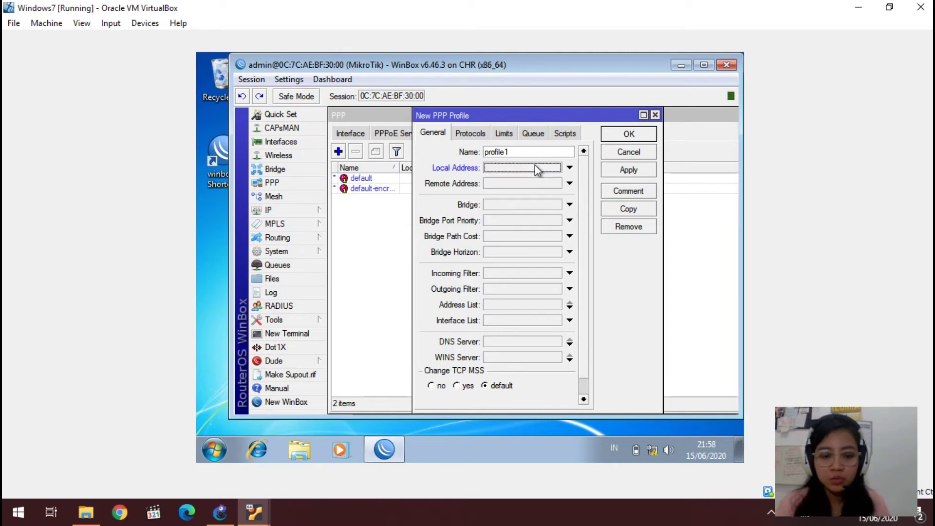
pyautogui.write('17')
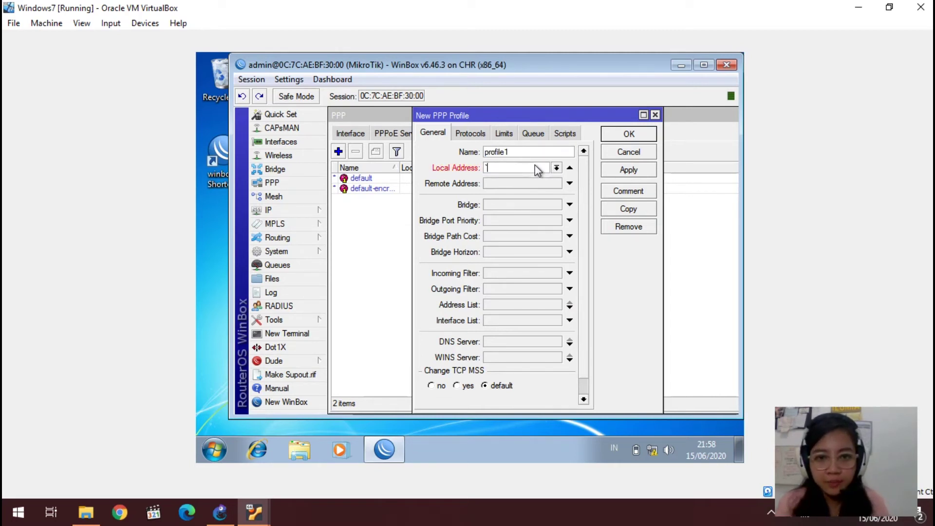
pyautogui.write('2.1')
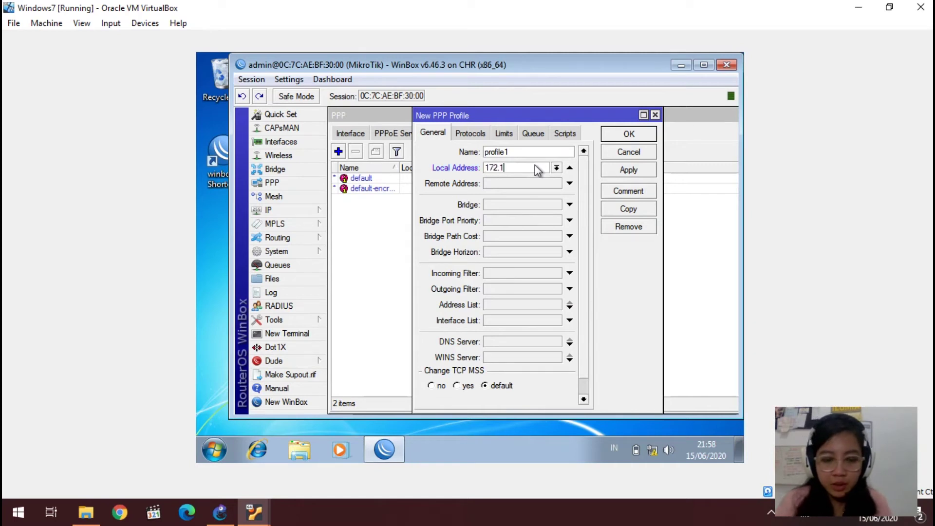
pyautogui.write('6.0.1')
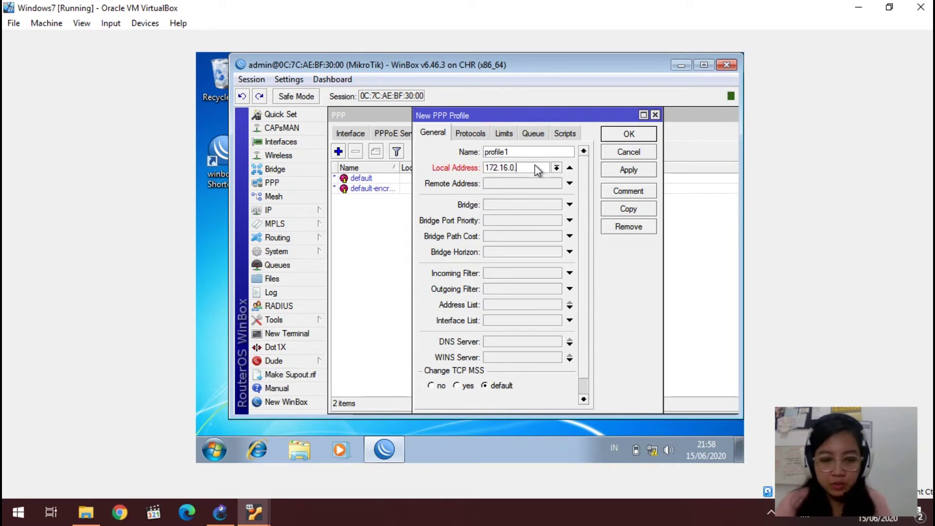
# Step: Set the profile's remote address to pool1 and save it as profile1
pyautogui.click(522, 183)
pyautogui.click(521, 182)
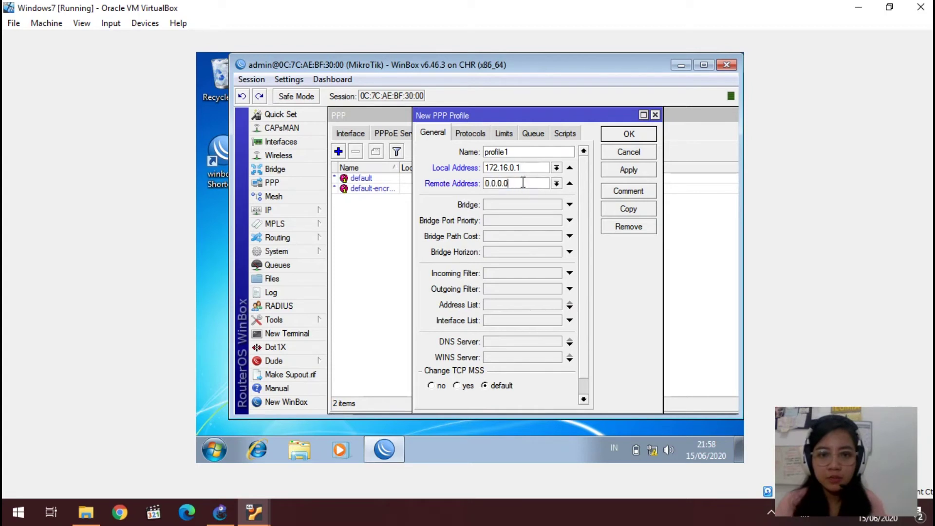
pyautogui.click(557, 184)
pyautogui.click(552, 193)
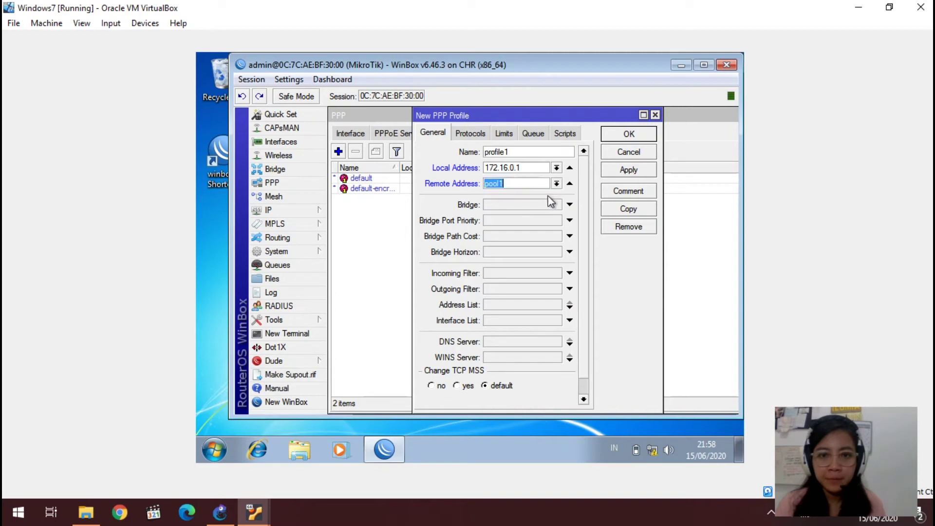
pyautogui.click(626, 172)
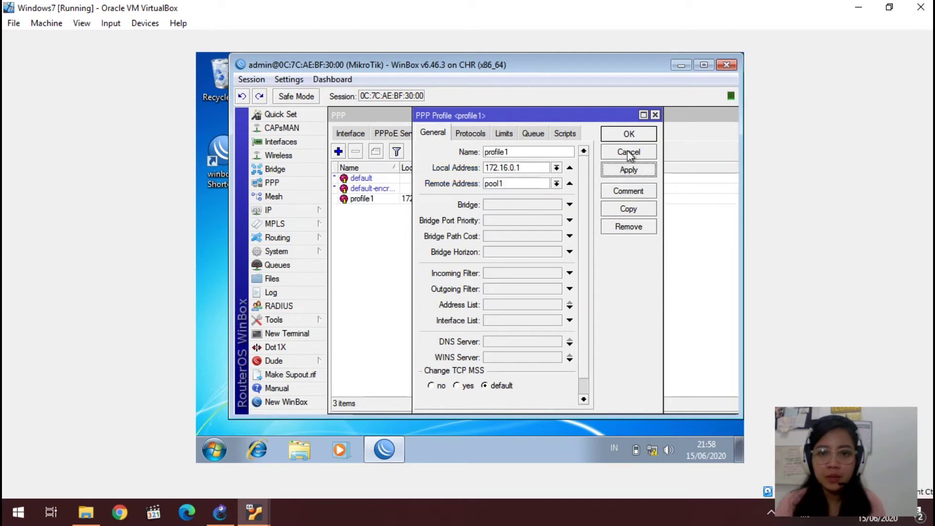
pyautogui.click(631, 135)
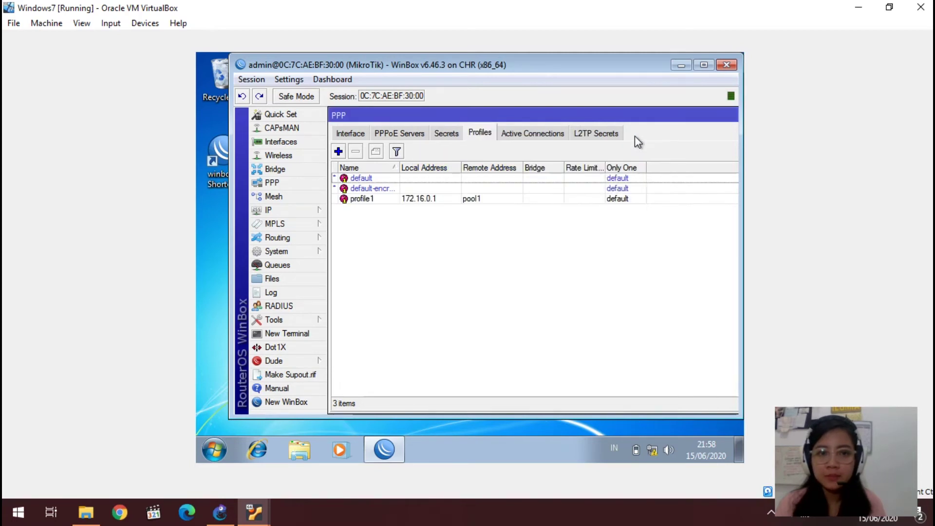
pyautogui.click(729, 117)
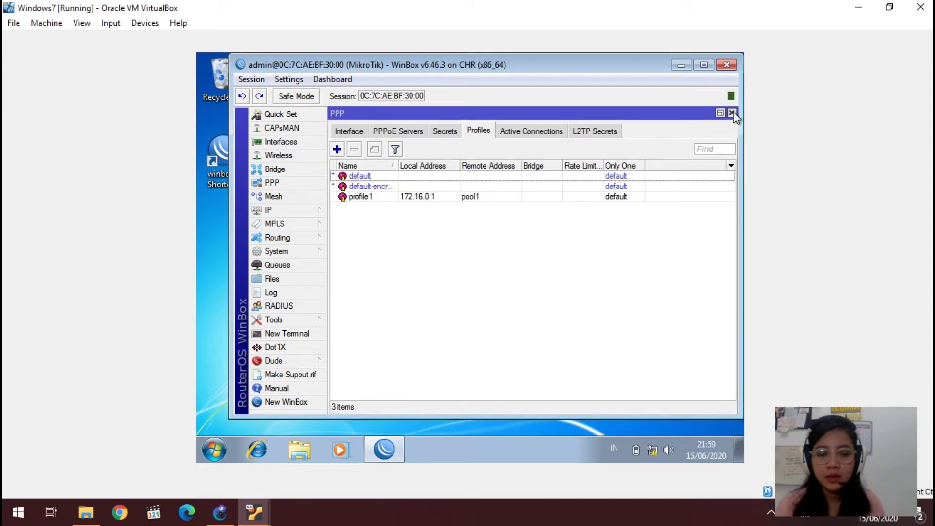
pyautogui.click(732, 113)
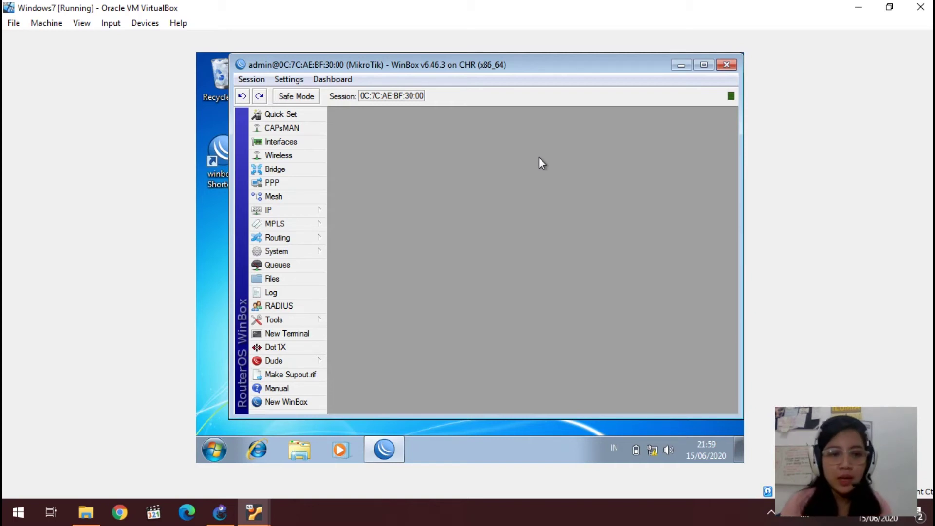
pyautogui.click(314, 184)
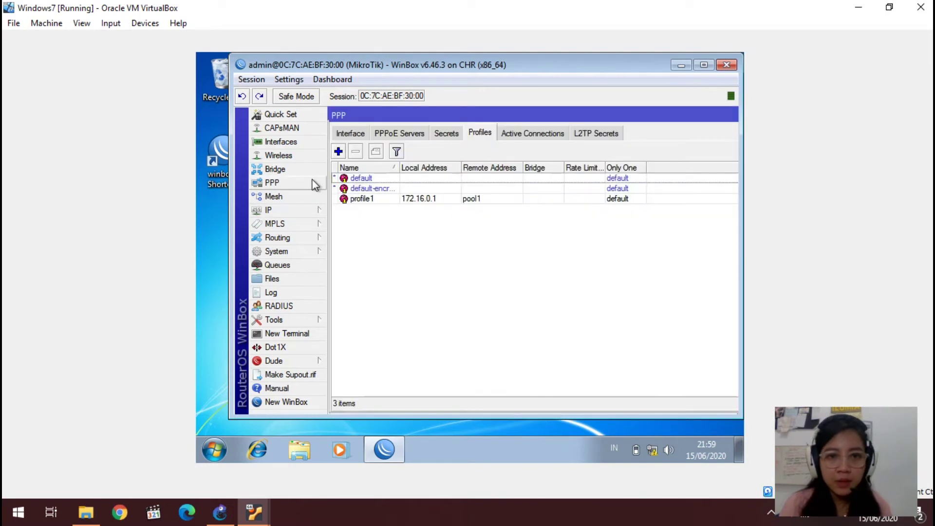
# Step: Add PPP secret ppp1 with a password, service pppoe and profile profile1
pyautogui.click(447, 133)
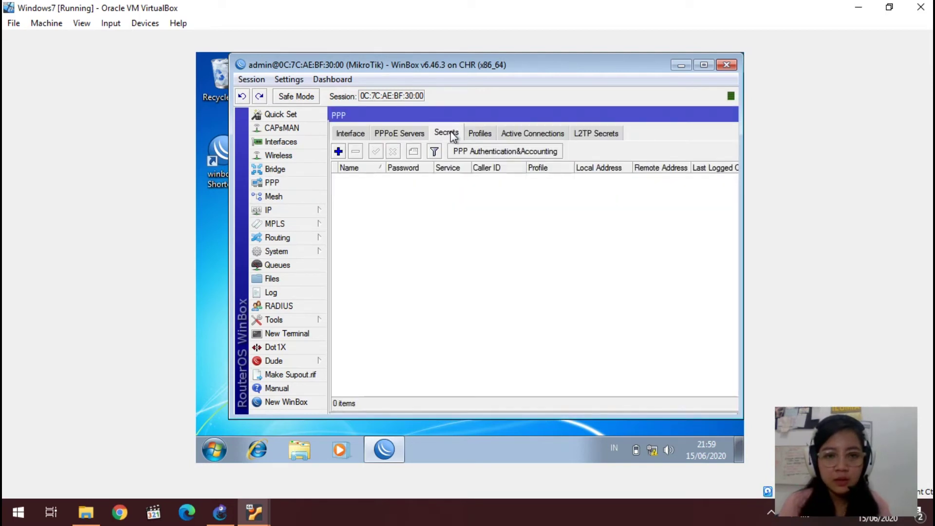
pyautogui.click(339, 151)
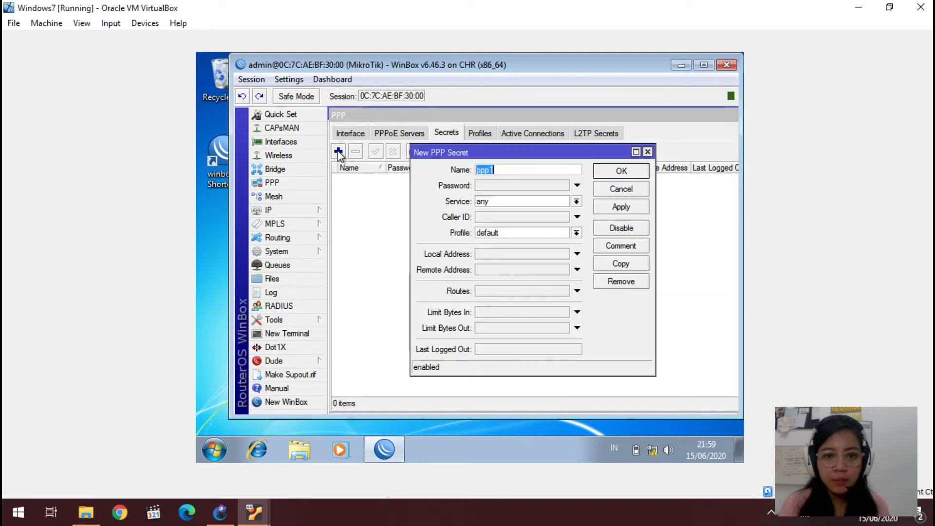
pyautogui.click(487, 186)
pyautogui.write('123')
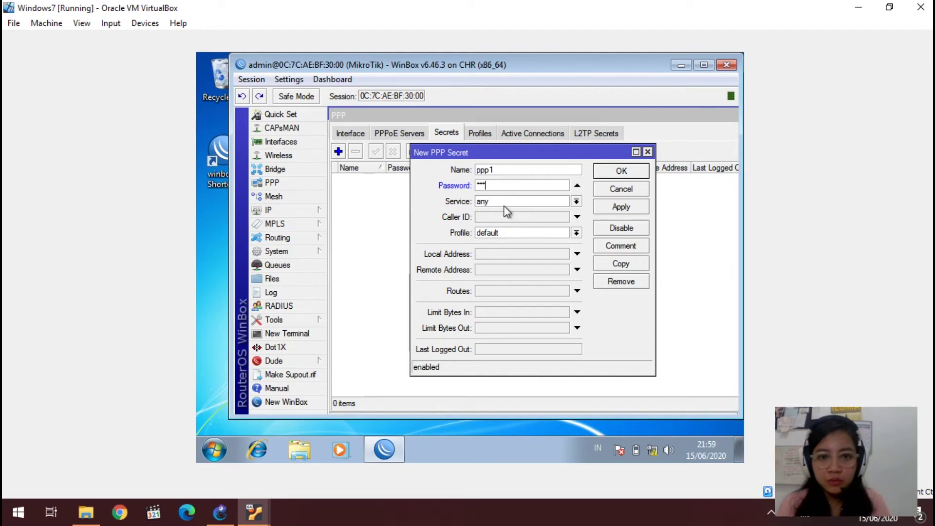
pyautogui.click(508, 201)
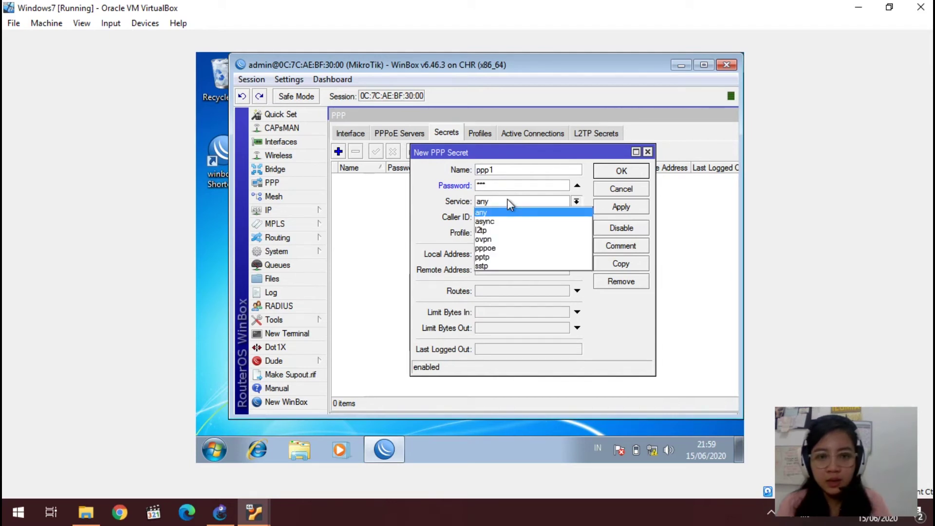
pyautogui.click(493, 247)
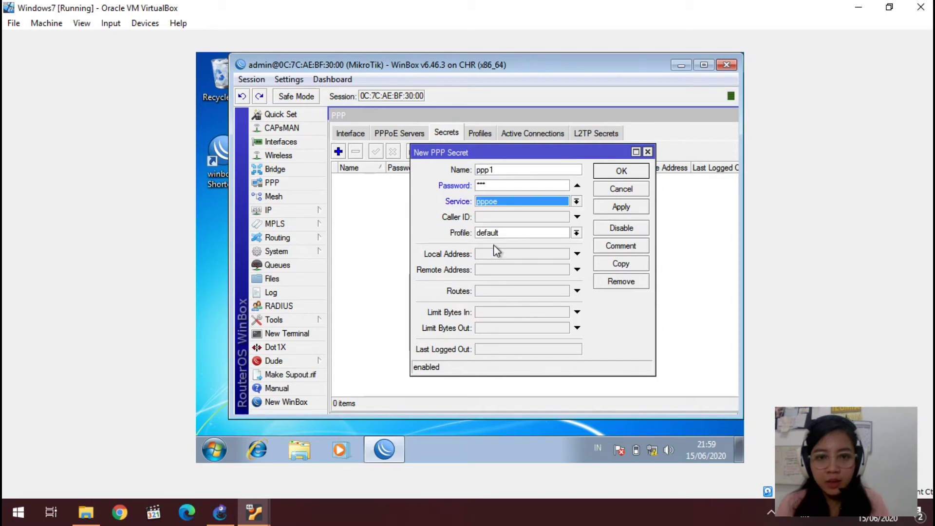
pyautogui.click(504, 233)
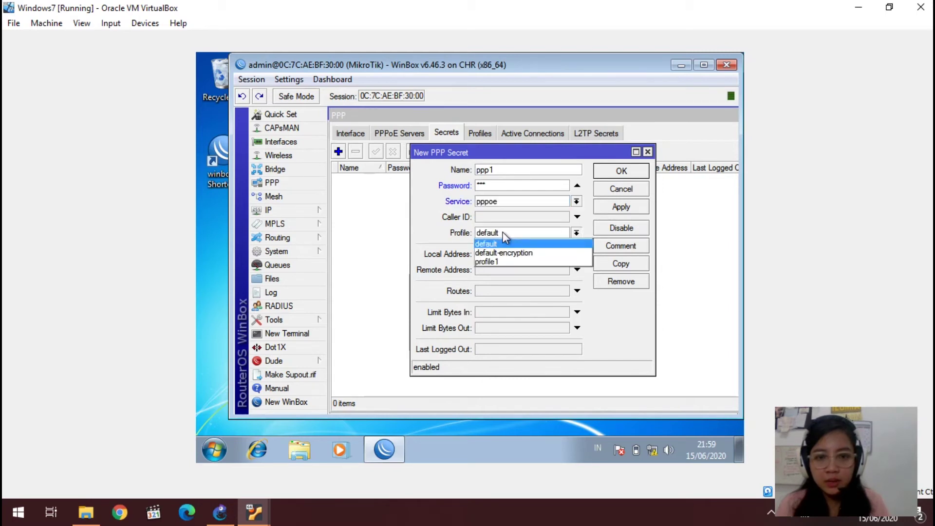
pyautogui.click(490, 263)
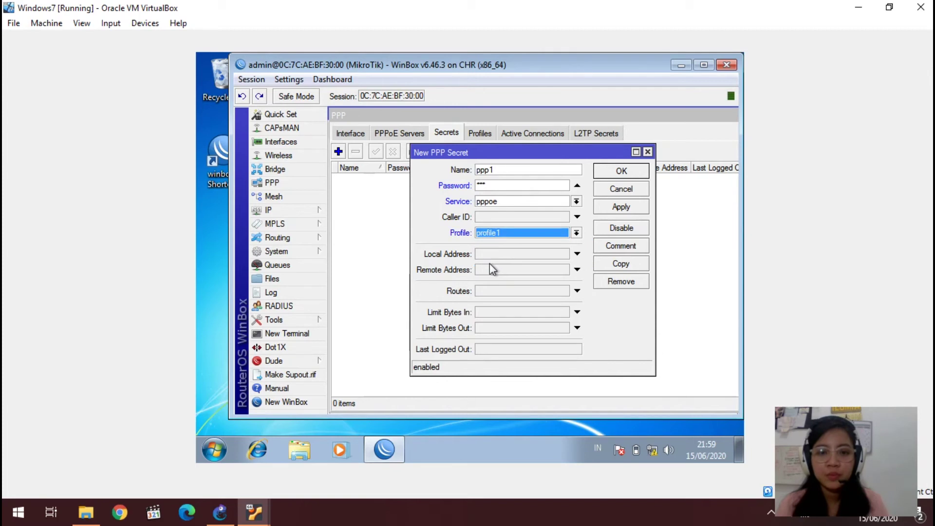
pyautogui.click(604, 204)
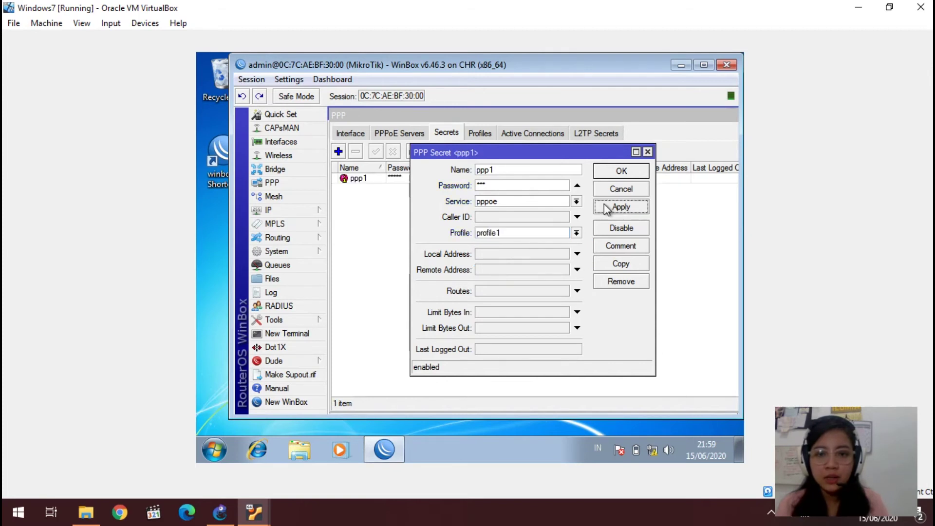
pyautogui.click(620, 171)
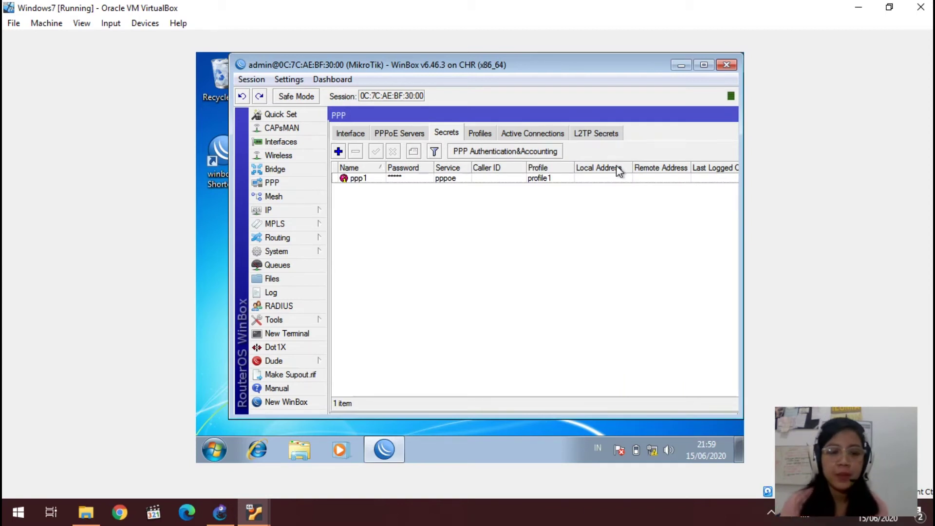
pyautogui.click(299, 210)
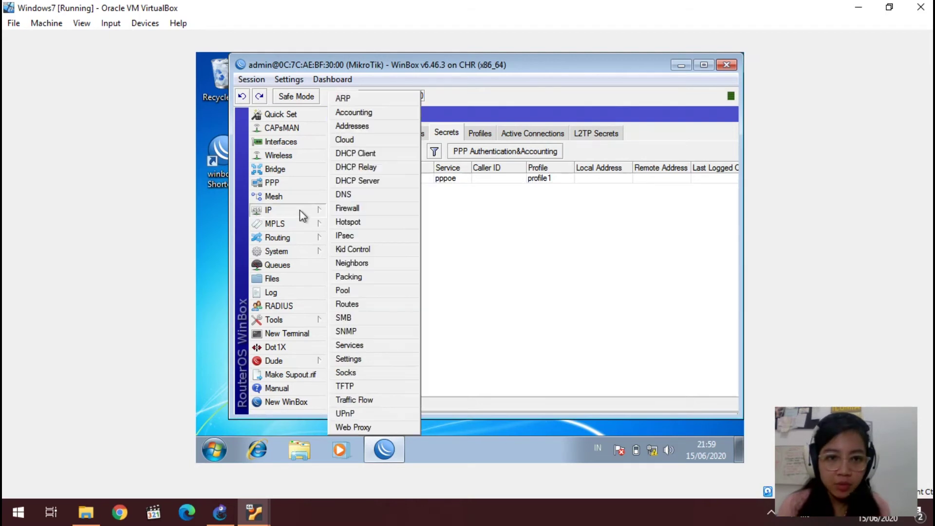
# Step: Start a new firewall NAT rule with out-interface ether1
pyautogui.click(361, 206)
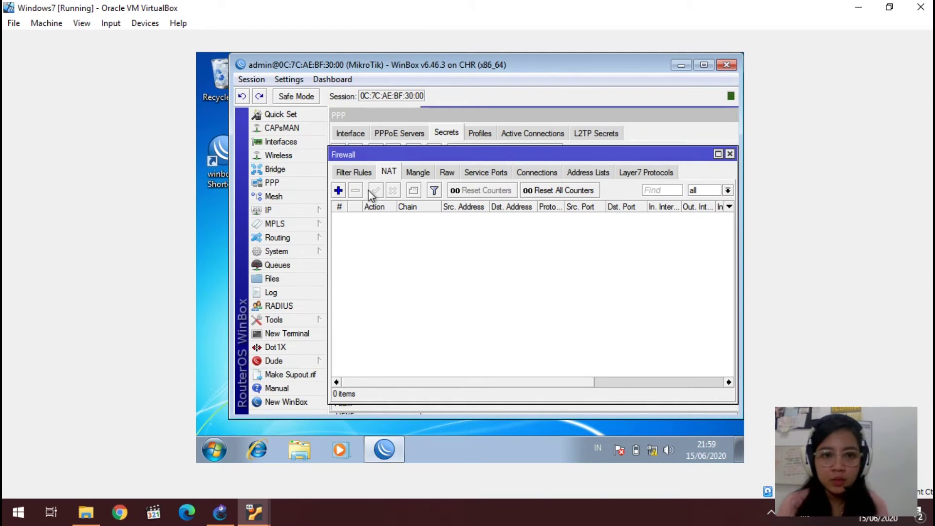
pyautogui.click(338, 191)
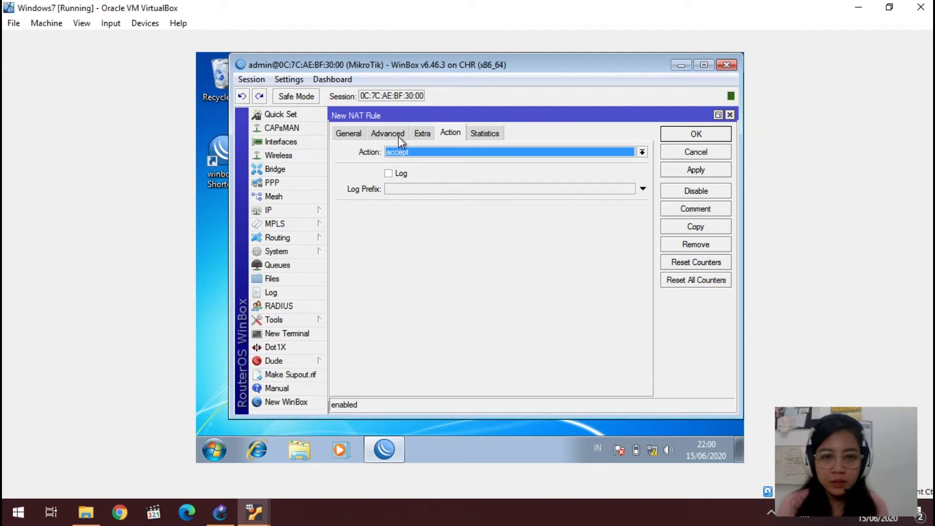
pyautogui.click(348, 135)
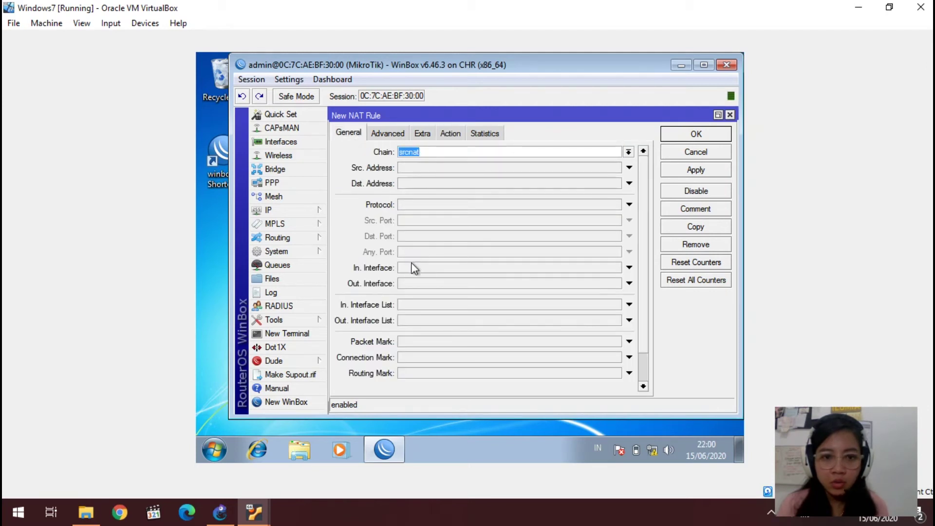
pyautogui.click(405, 283)
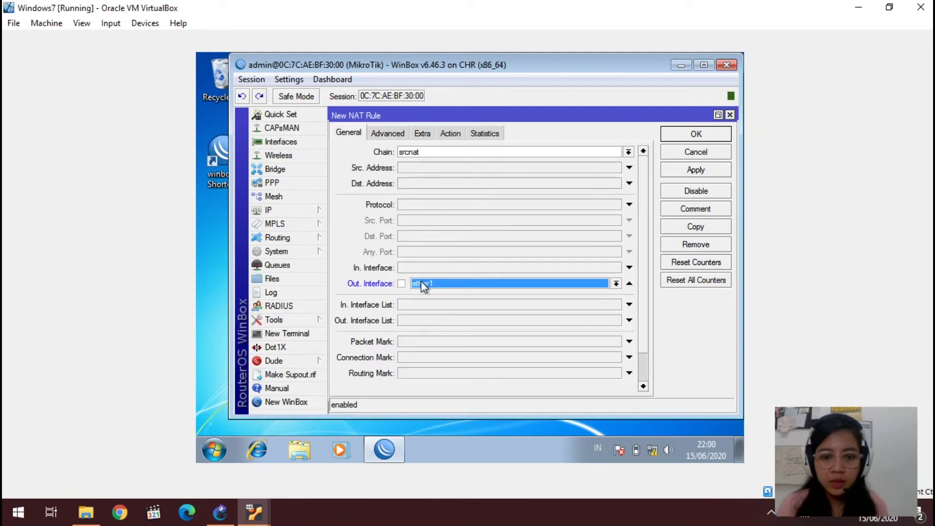
pyautogui.click(426, 284)
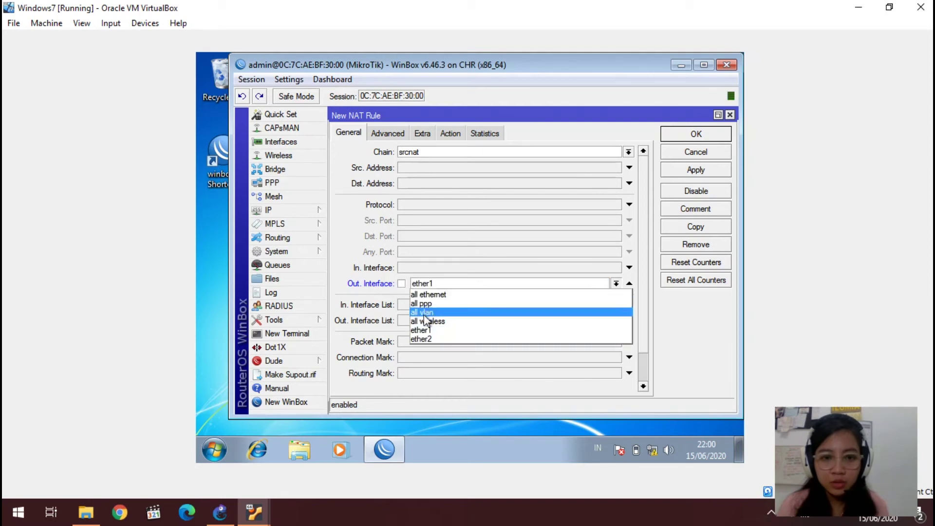
pyautogui.click(420, 331)
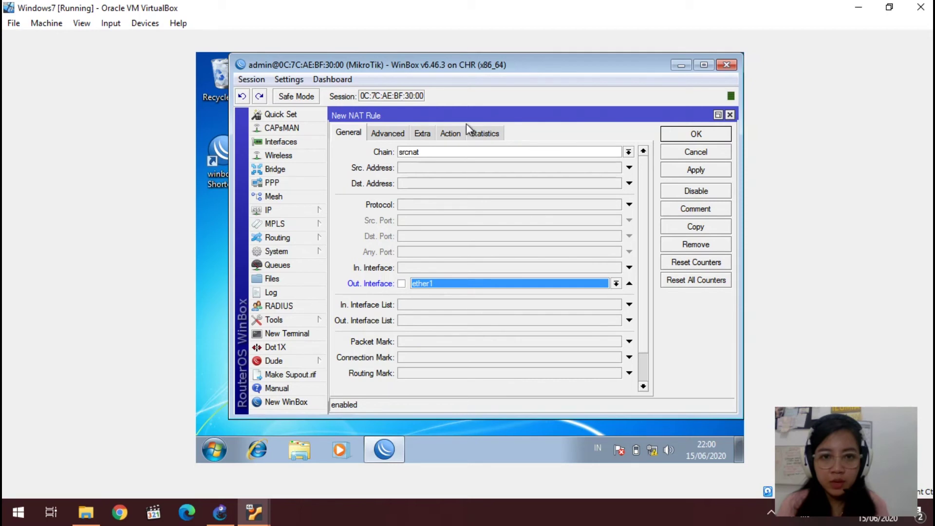
# Step: Set the NAT rule's action to masquerade and save it
pyautogui.click(453, 136)
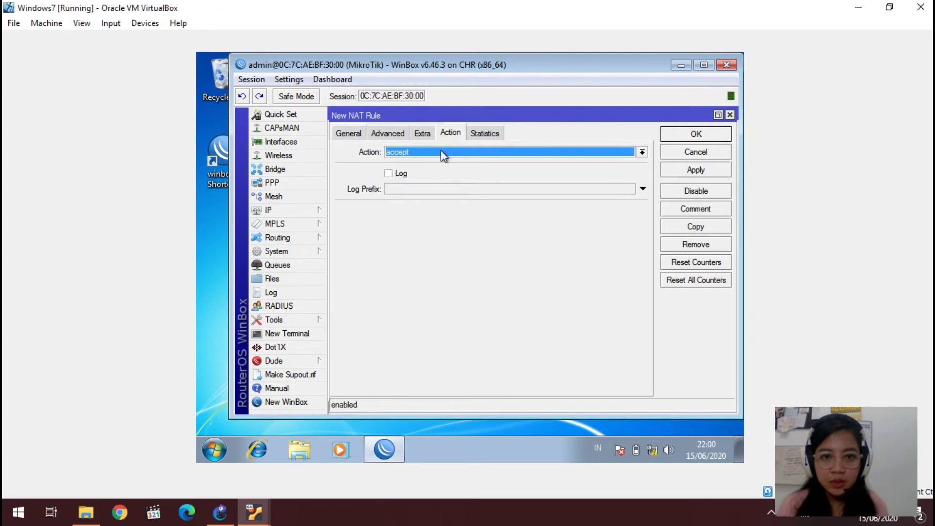
pyautogui.click(441, 151)
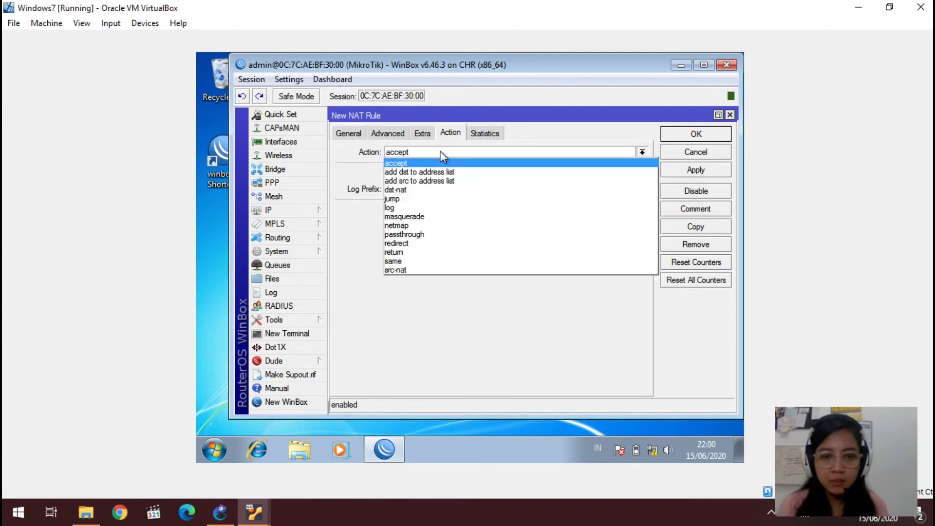
pyautogui.click(414, 217)
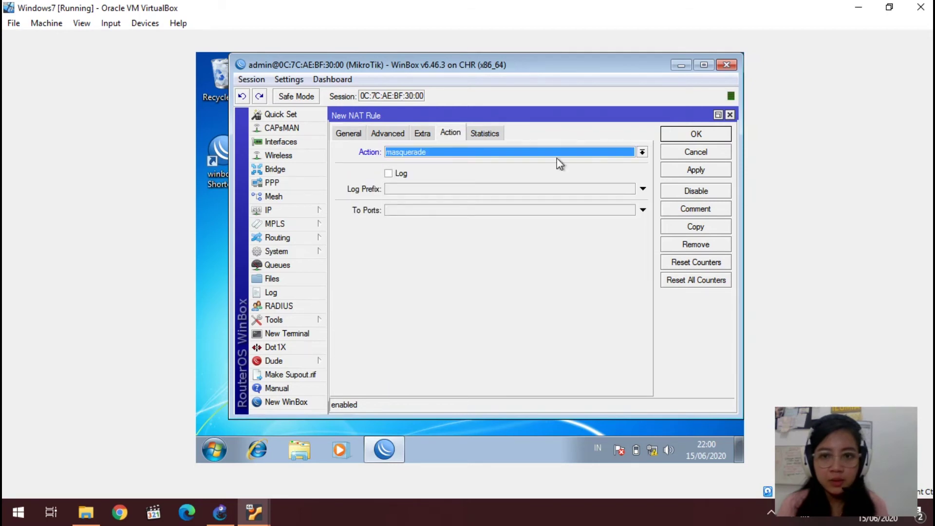
pyautogui.click(683, 168)
pyautogui.click(691, 136)
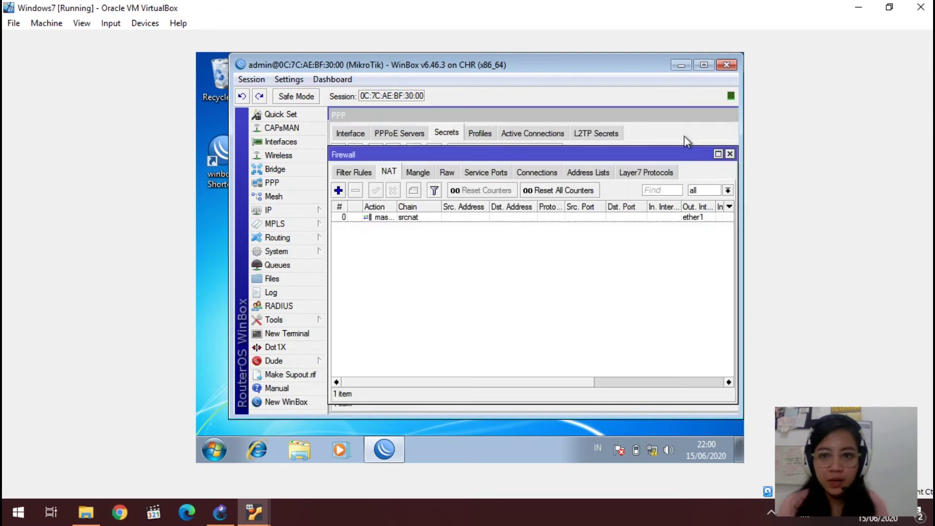
pyautogui.hotkey('alt', 'Tab')
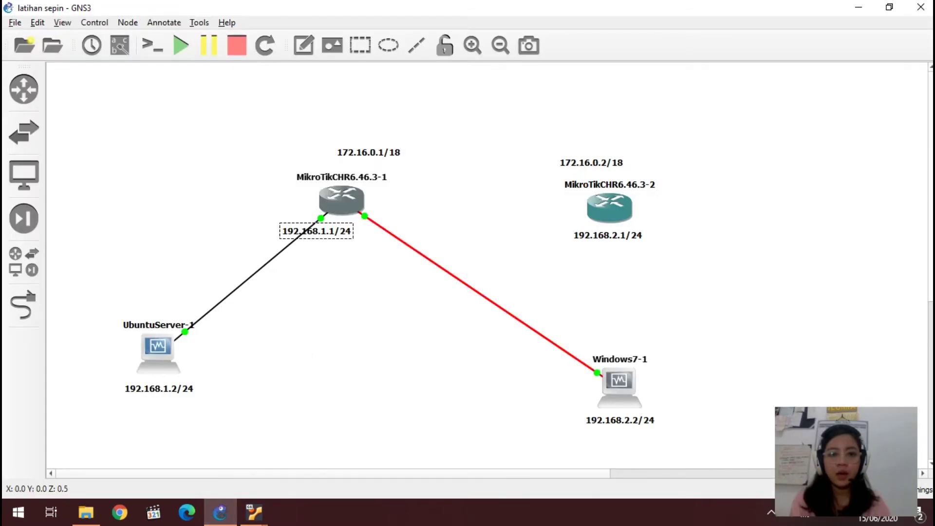
# Step: Delete the router-to-Windows7-1 link and connect MikroTikCHR6.46.3-1 to ether1 of MikroTikCHR6.46.3-2
pyautogui.rightClick(430, 261)
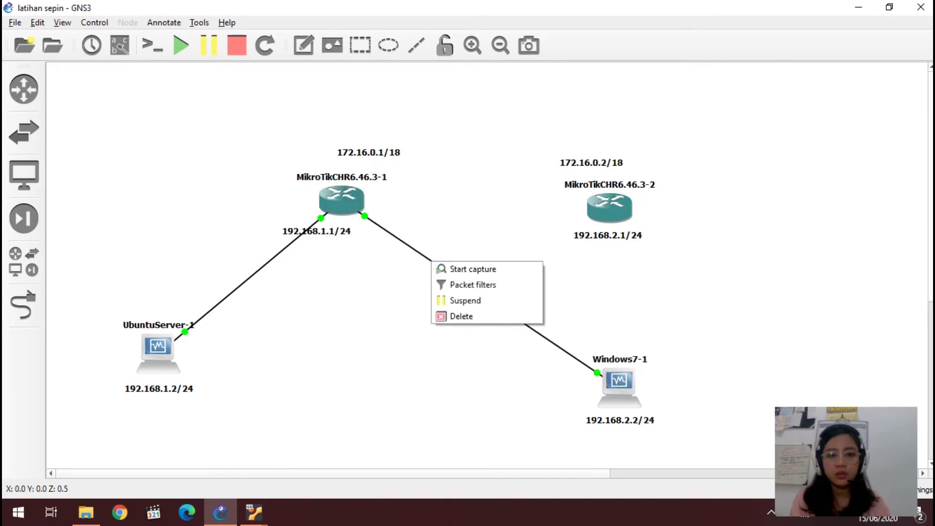
pyautogui.click(463, 316)
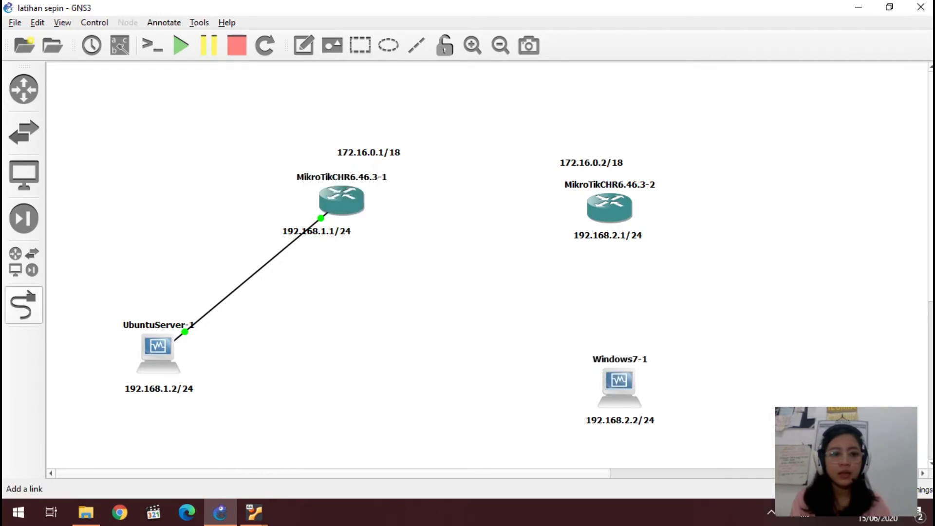
pyautogui.click(23, 305)
pyautogui.click(345, 198)
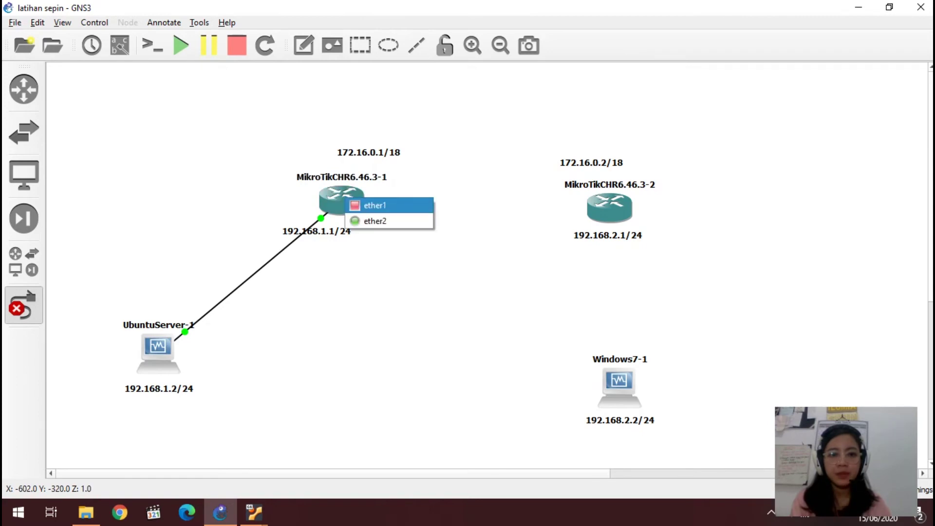
pyautogui.click(375, 205)
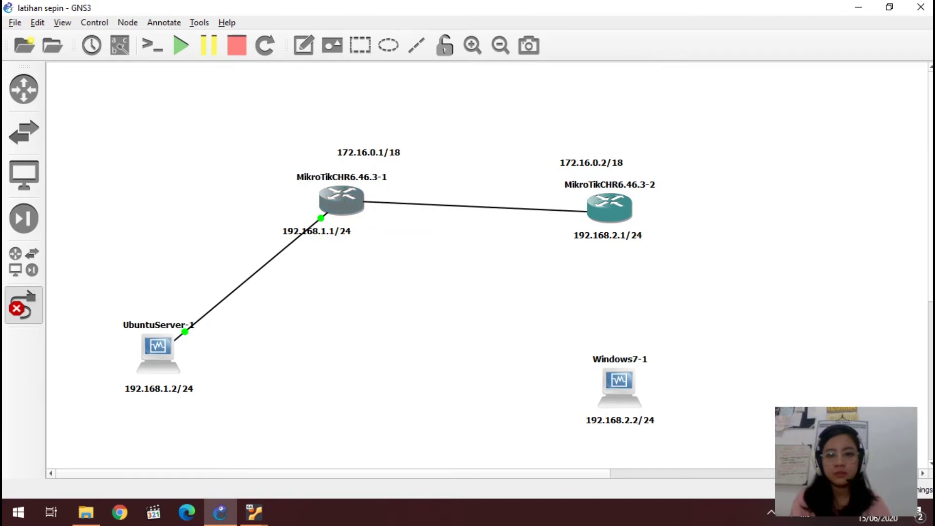
pyautogui.click(602, 210)
pyautogui.click(621, 216)
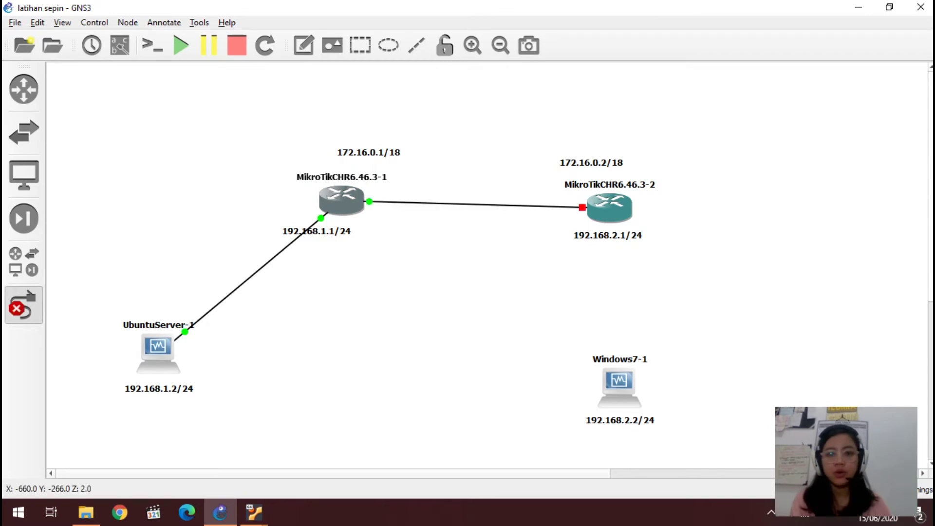
# Step: Link ether2 of MikroTikCHR6.46.3-2 to Windows7-1's Ethernet0, then start MikroTikCHR6.46.3-2
pyautogui.click(613, 201)
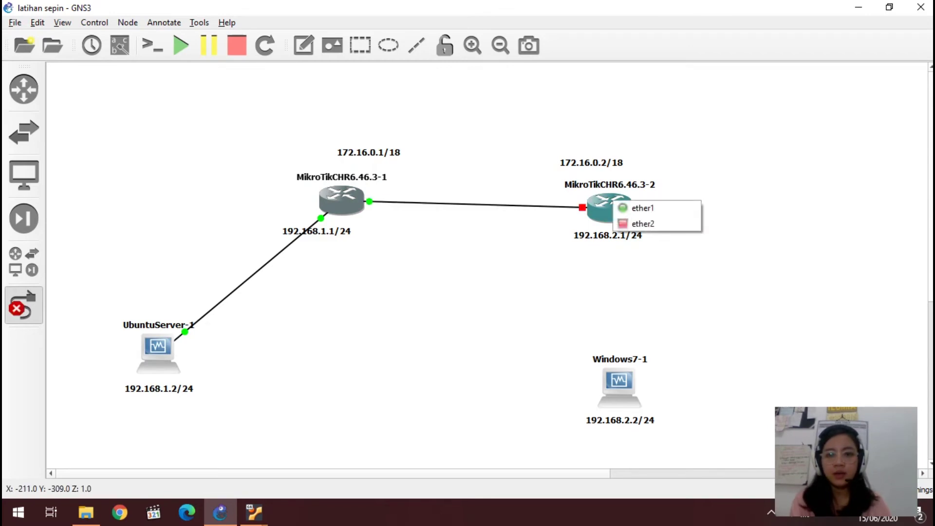
pyautogui.click(643, 224)
pyautogui.click(630, 369)
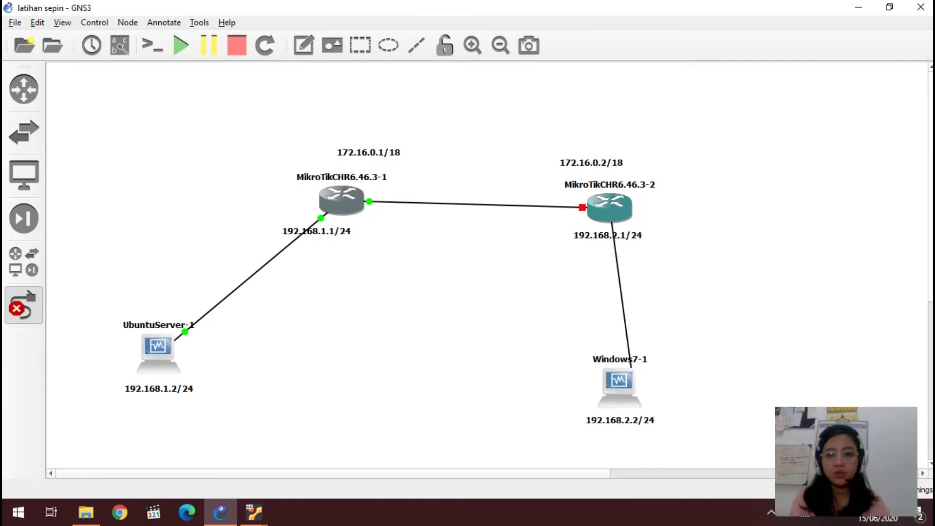
pyautogui.click(658, 391)
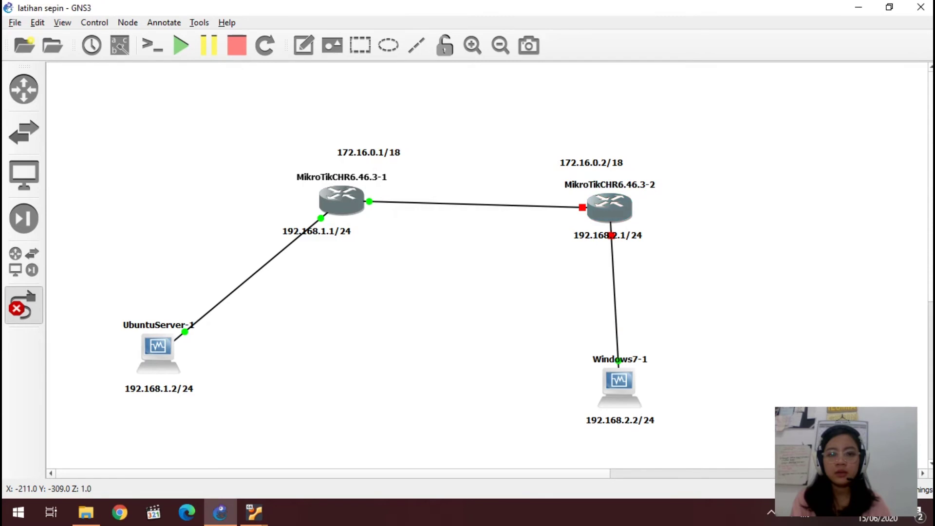
pyautogui.rightClick(615, 203)
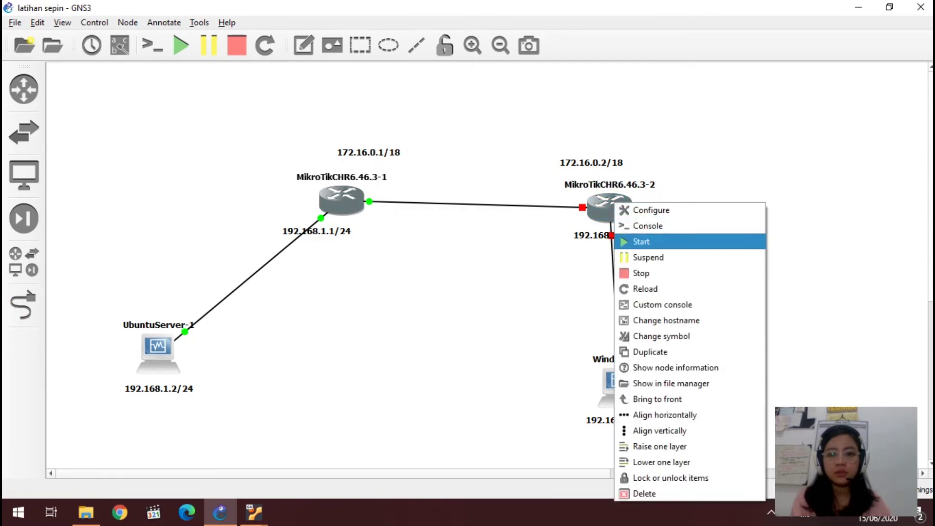
pyautogui.click(641, 242)
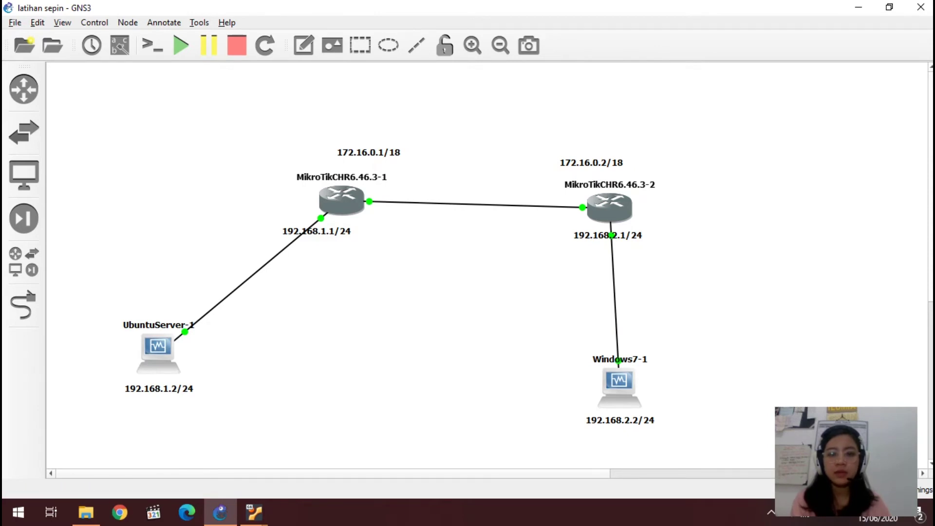
# Step: In the Windows 7 VM, close the old WinBox, relaunch it, and connect to neighbor 0C:7C:AE:9B:61:01
pyautogui.moveTo(254, 512)
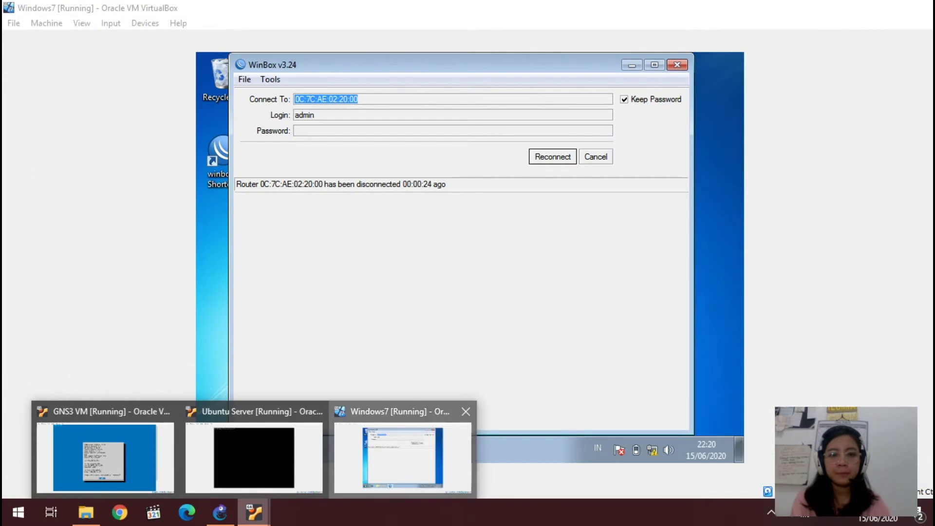
pyautogui.click(403, 458)
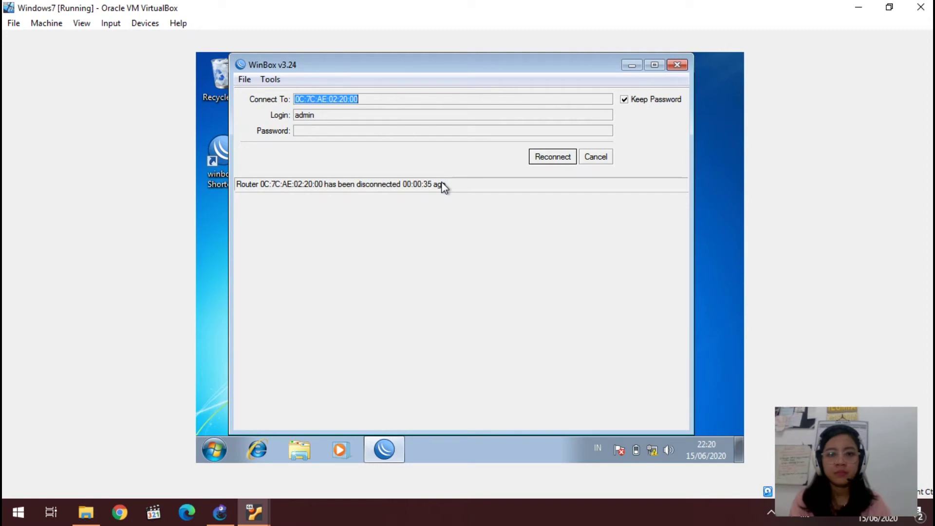
pyautogui.click(677, 62)
pyautogui.doubleClick(236, 174)
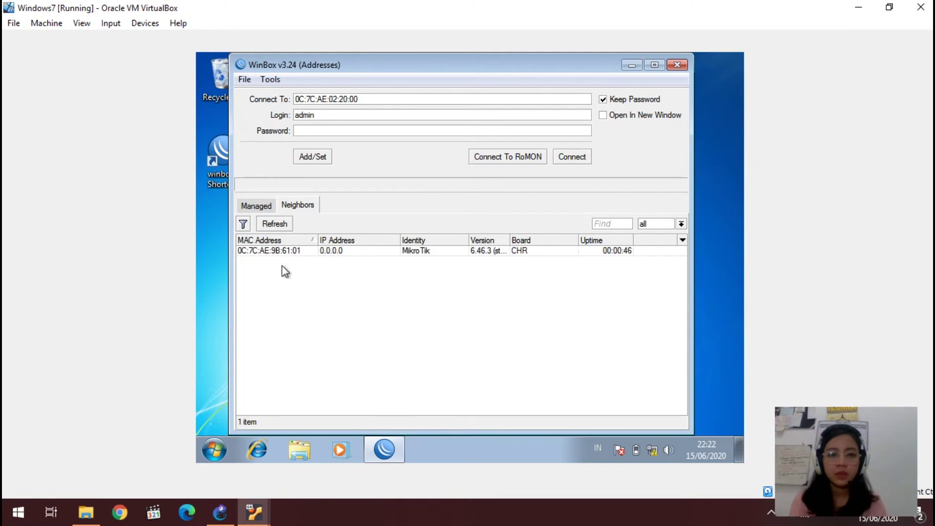
pyautogui.click(317, 249)
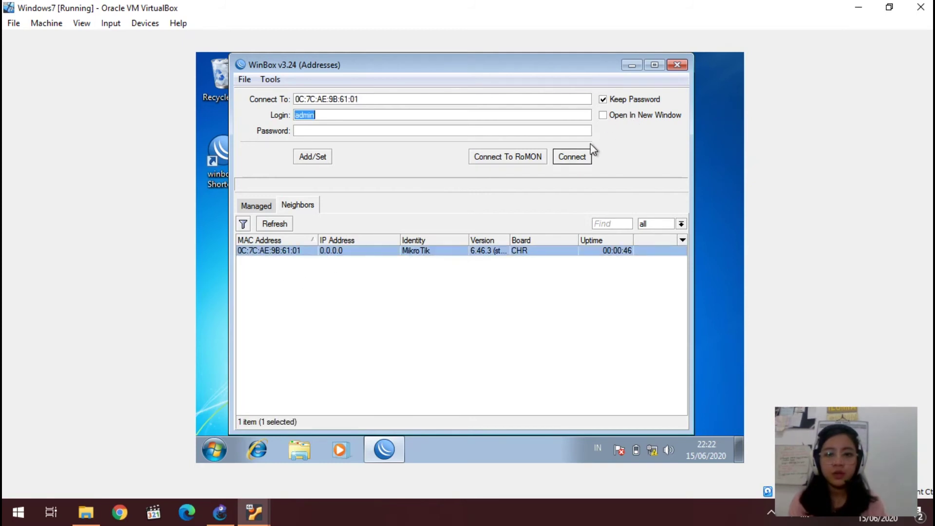
pyautogui.click(573, 155)
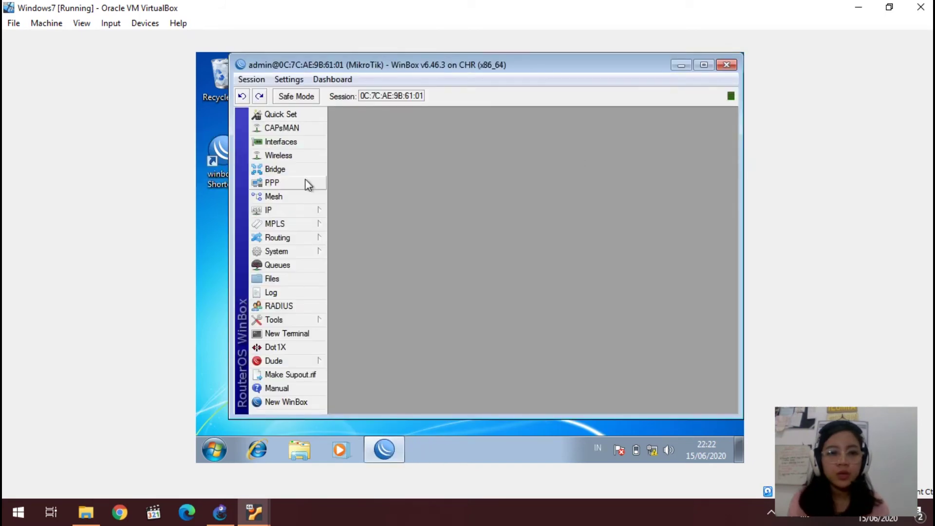
# Step: Add address 192.168.2.1/24 on ether2 to the second router and close the Address List
pyautogui.click(305, 205)
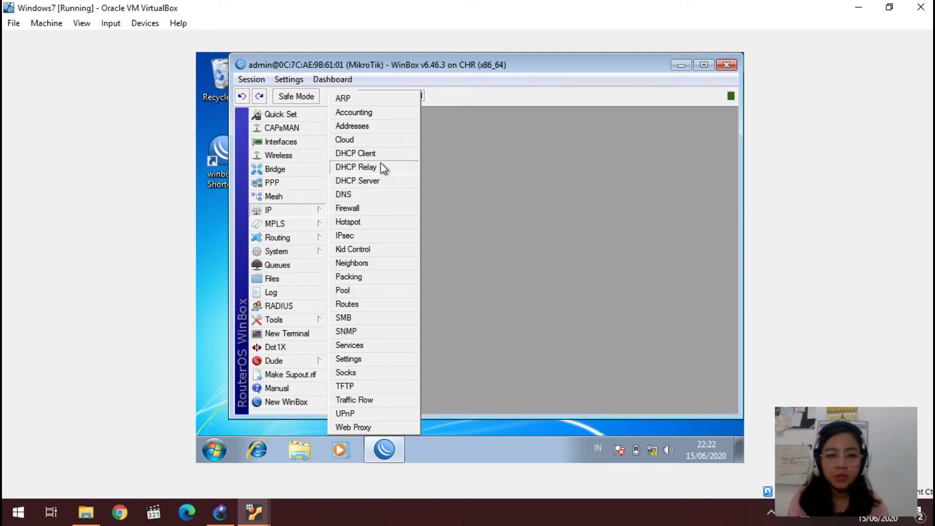
pyautogui.click(393, 127)
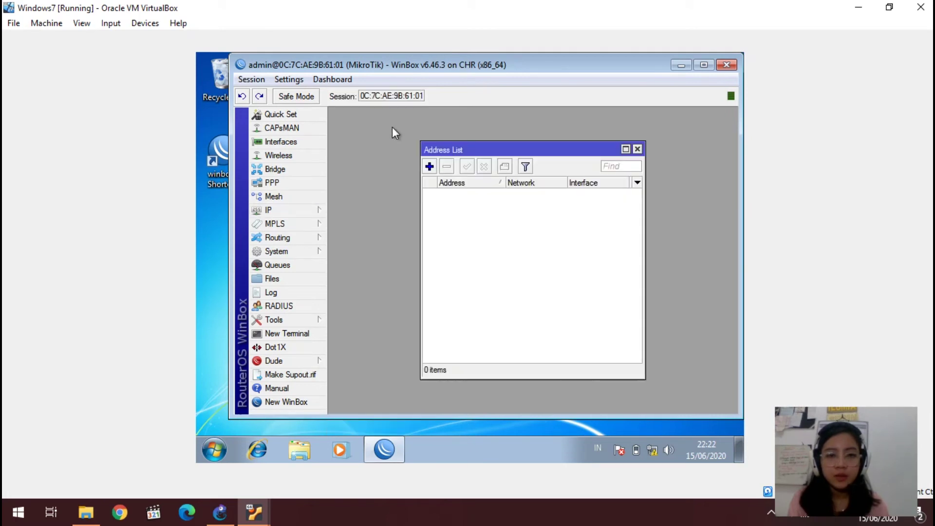
pyautogui.click(430, 172)
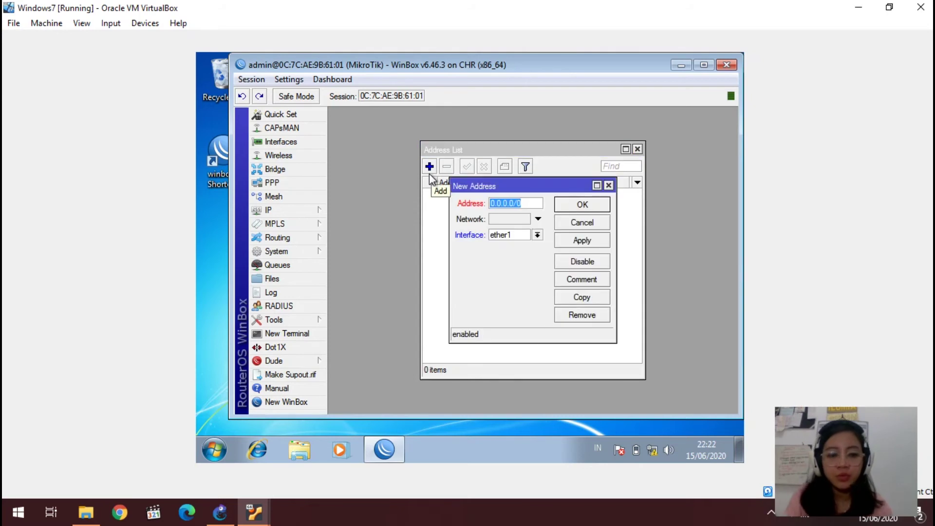
pyautogui.write('192.168.2.1')
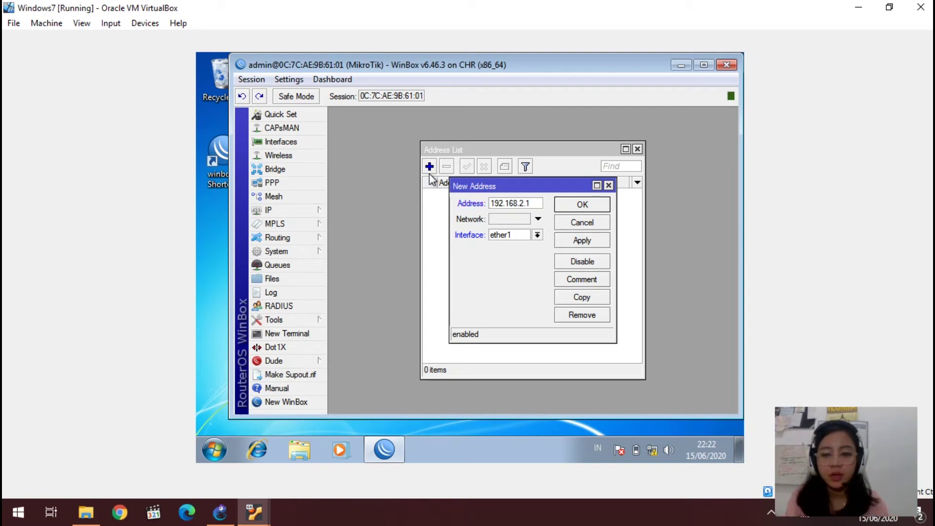
pyautogui.write('/24')
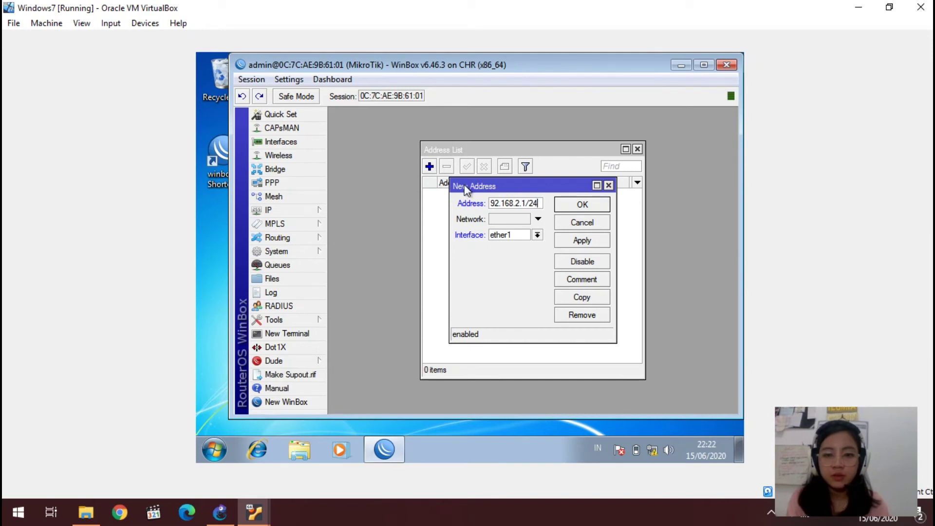
pyautogui.click(504, 233)
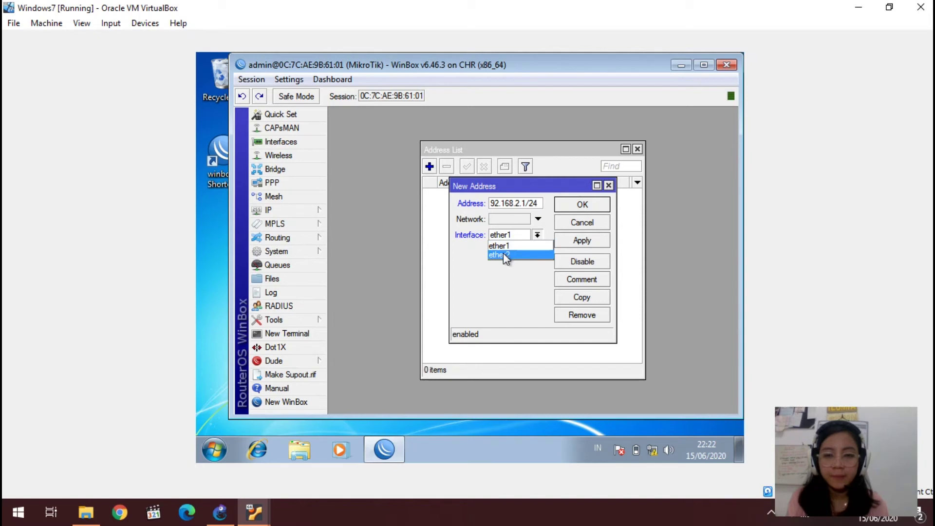
pyautogui.click(503, 252)
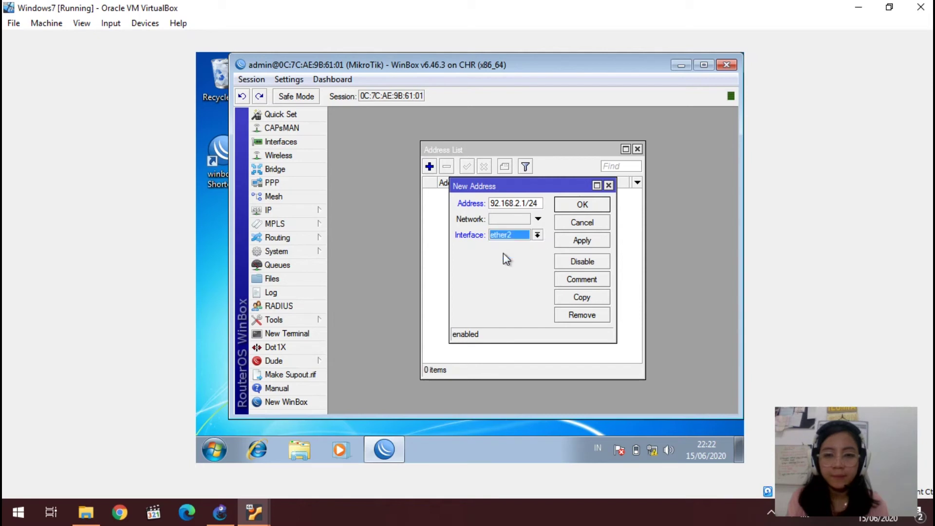
pyautogui.click(590, 239)
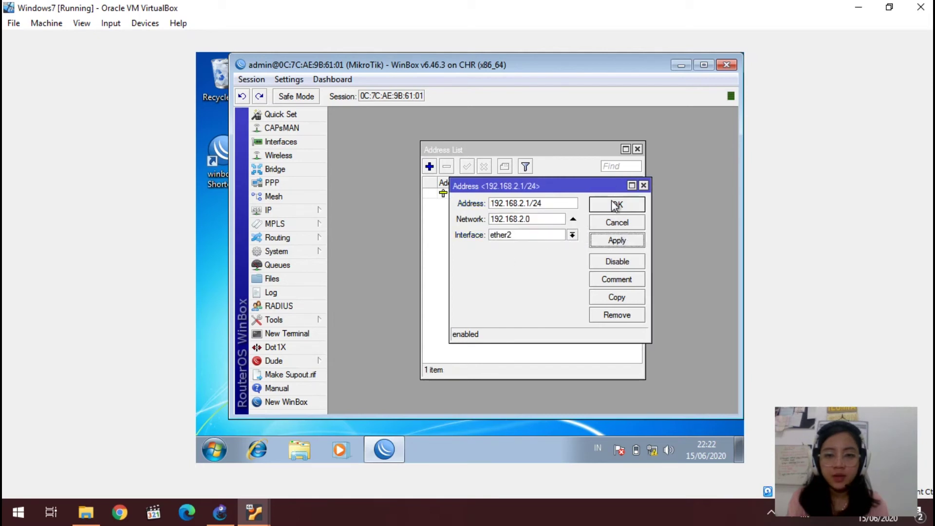
pyautogui.click(611, 204)
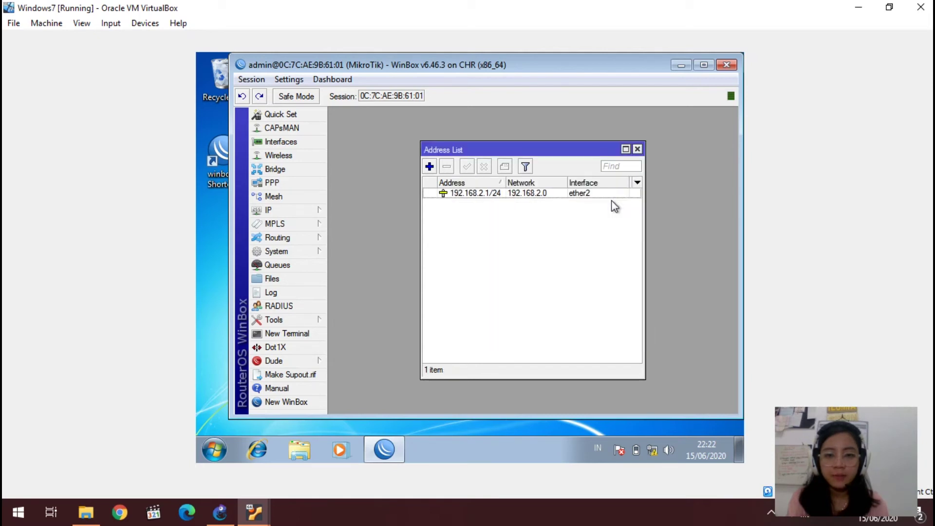
pyautogui.click(637, 149)
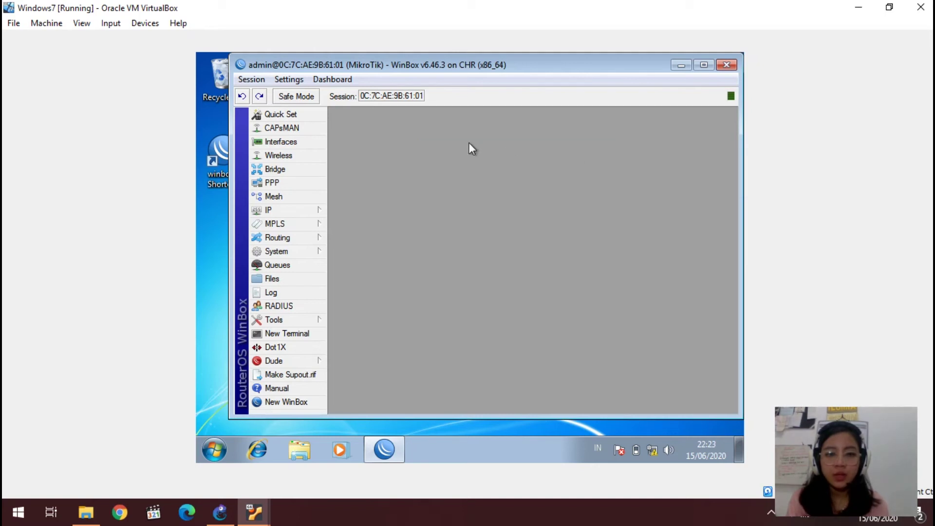
# Step: Create PPPoE client pppoe-out1 dialing out as user ppp1 with its password, then close PPP
pyautogui.click(305, 184)
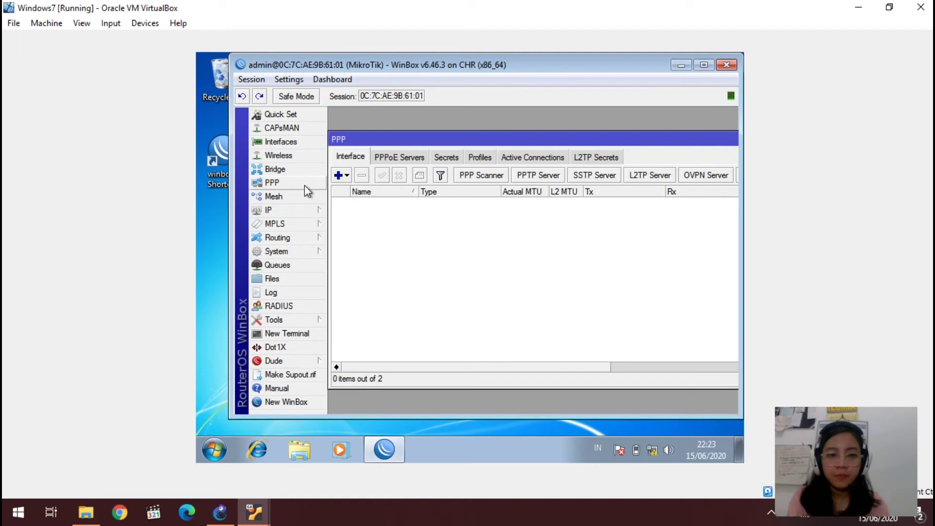
pyautogui.click(340, 176)
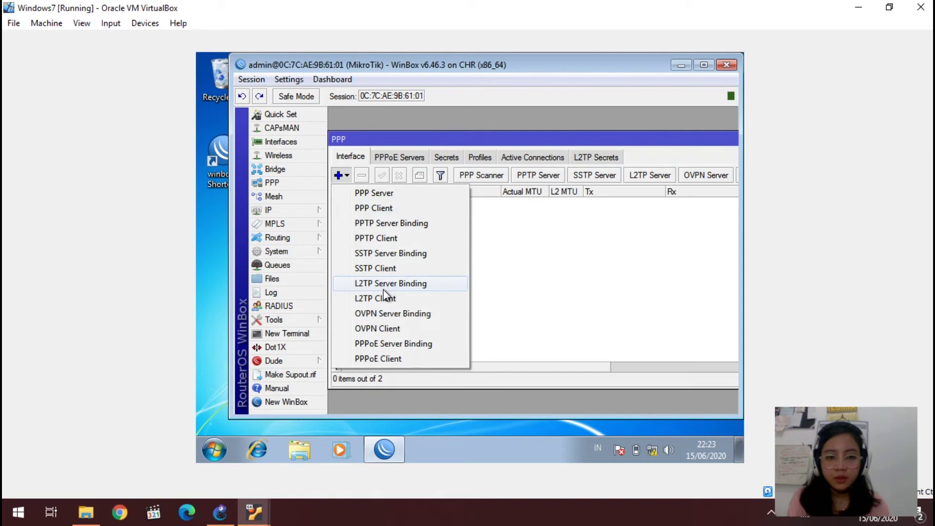
pyautogui.click(379, 359)
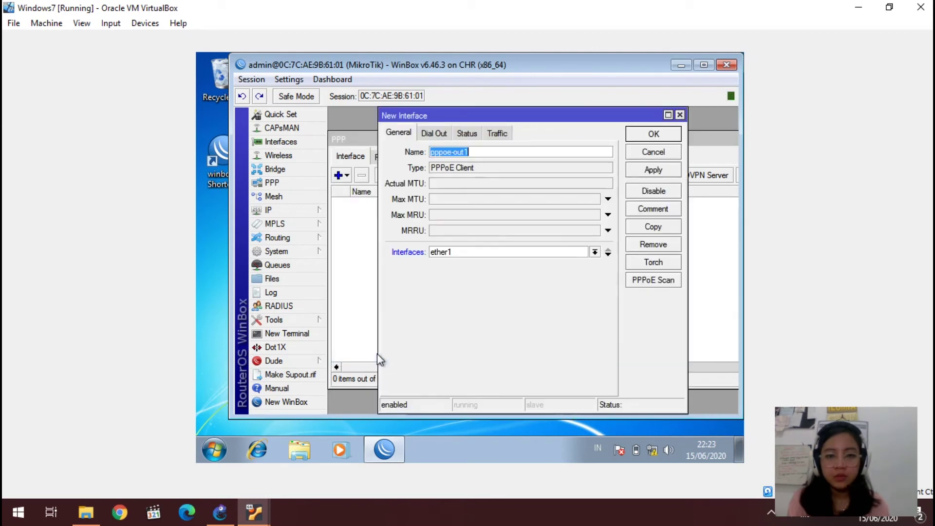
pyautogui.click(434, 133)
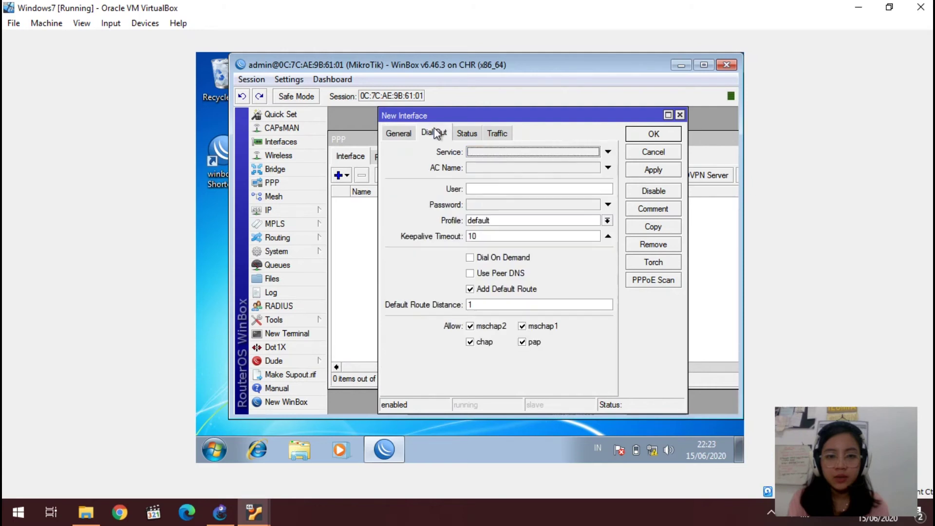
pyautogui.click(488, 189)
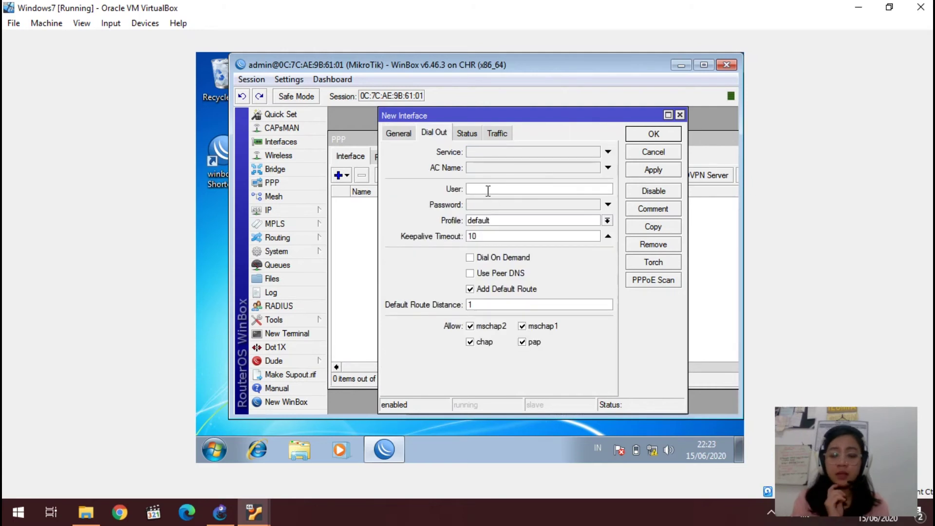
pyautogui.write('ppp1')
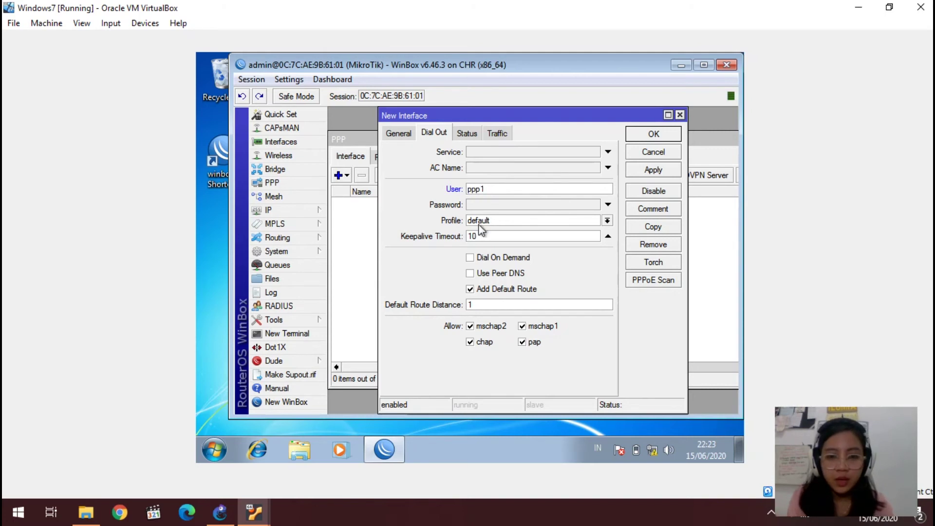
pyautogui.click(494, 206)
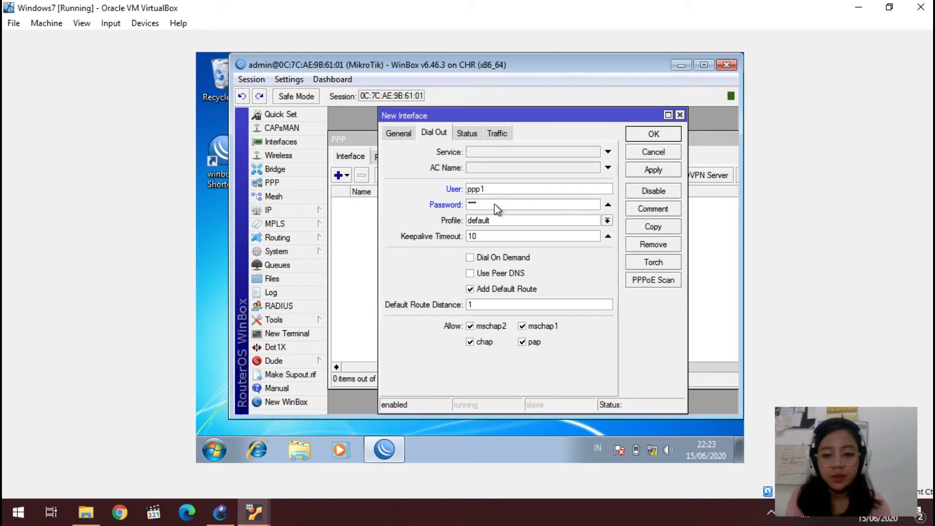
pyautogui.click(636, 170)
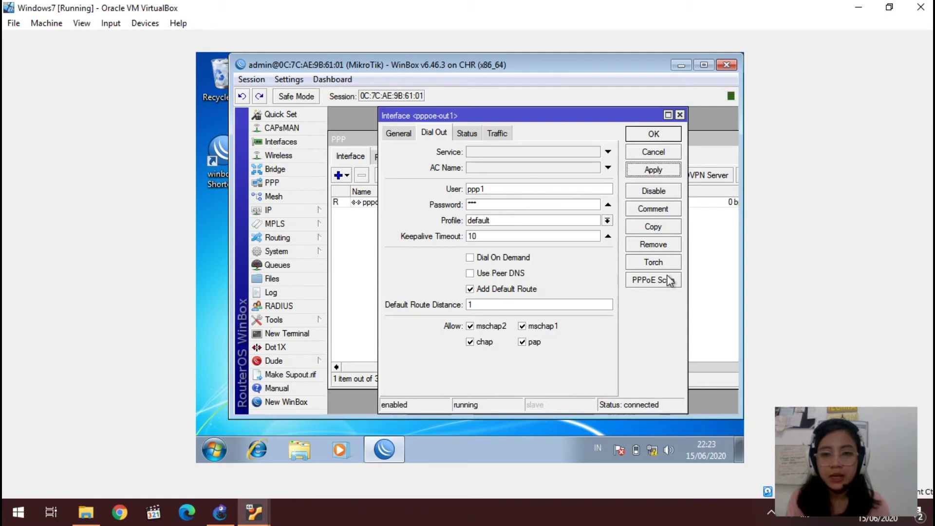
pyautogui.click(645, 133)
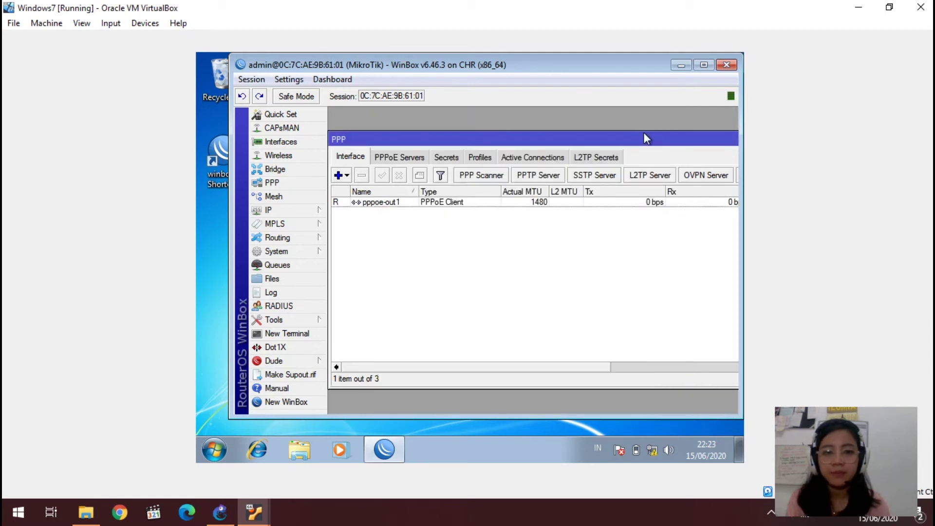
pyautogui.doubleClick(737, 143)
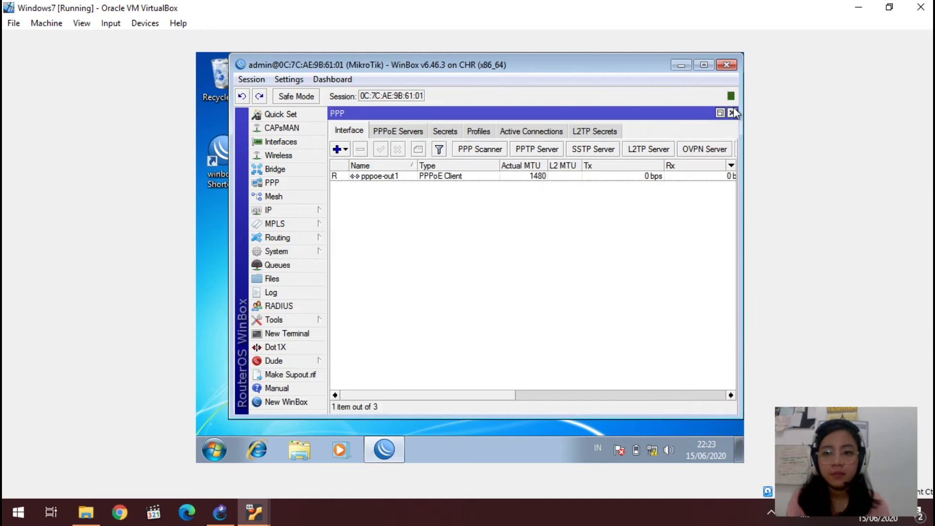
pyautogui.click(731, 113)
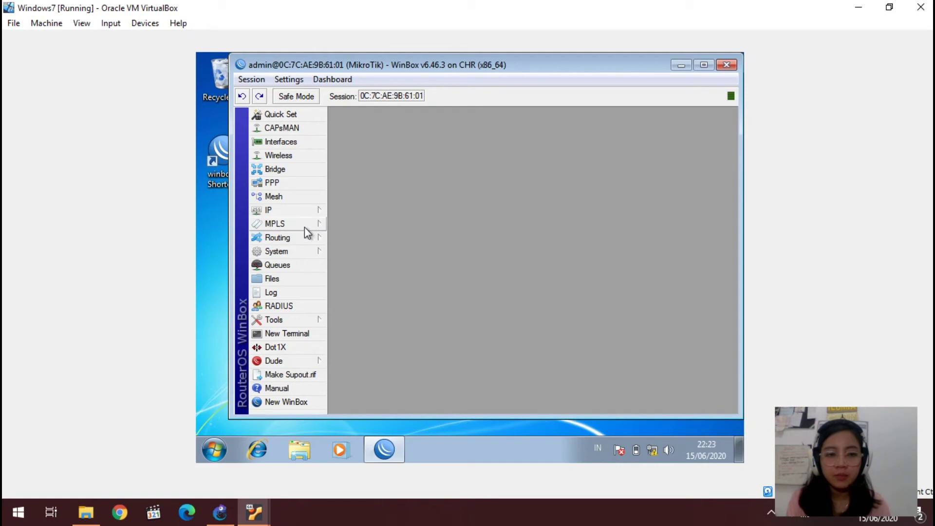
# Step: Add a Firewall NAT rule with out-interface pppoe-out1 and action masquerade
pyautogui.click(302, 213)
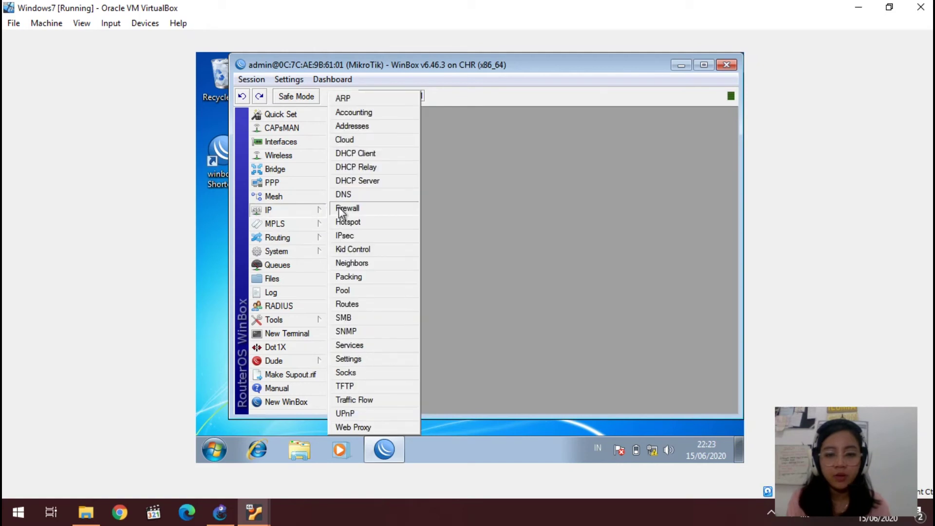
pyautogui.click(339, 209)
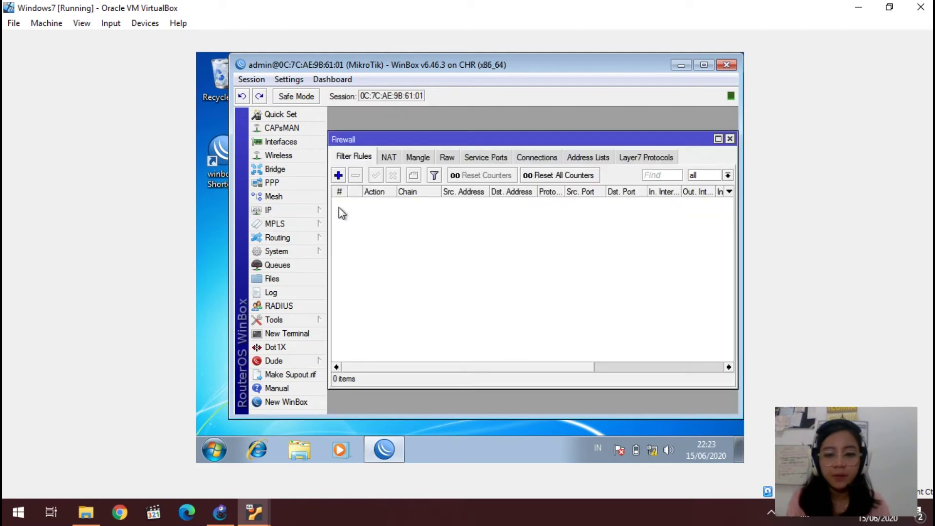
pyautogui.click(389, 160)
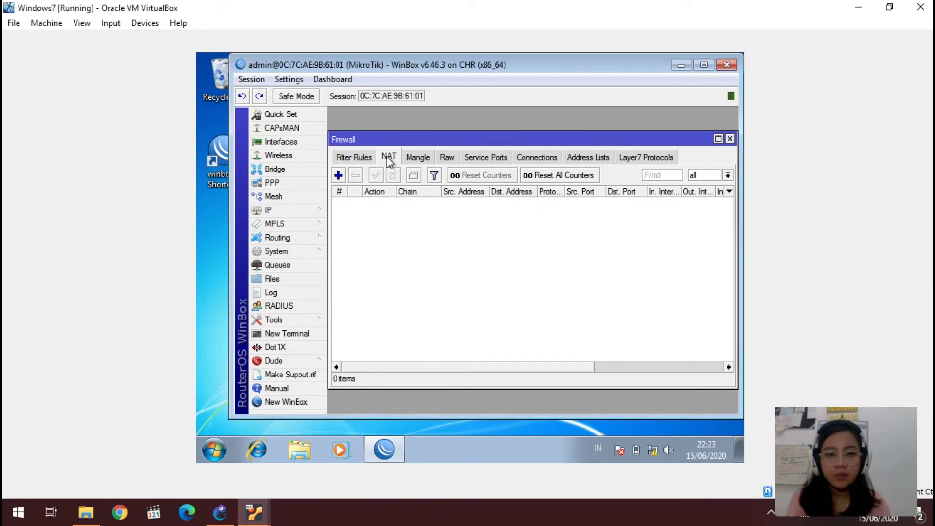
pyautogui.click(339, 175)
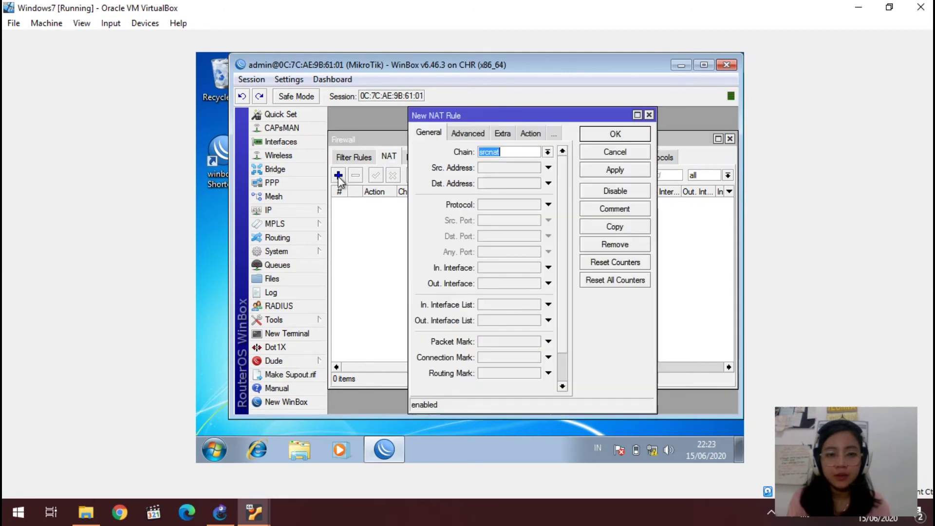
pyautogui.click(486, 283)
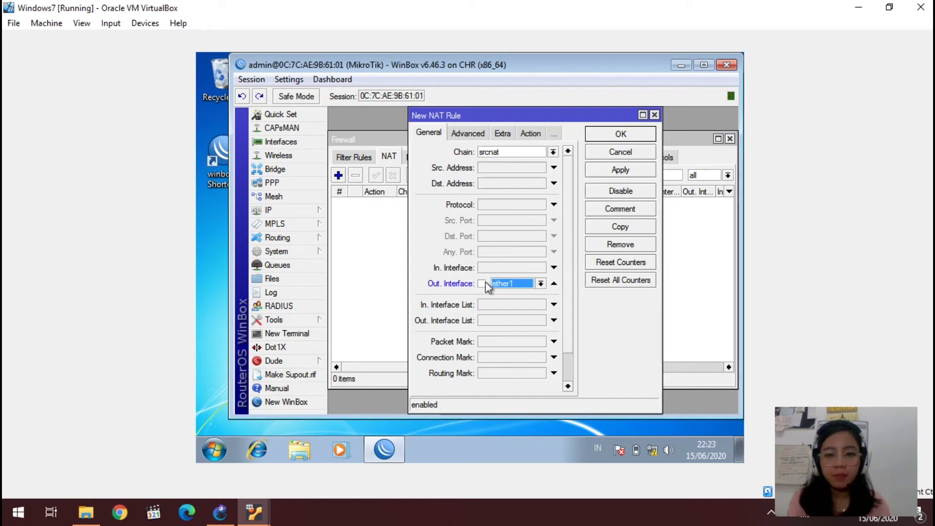
pyautogui.click(540, 284)
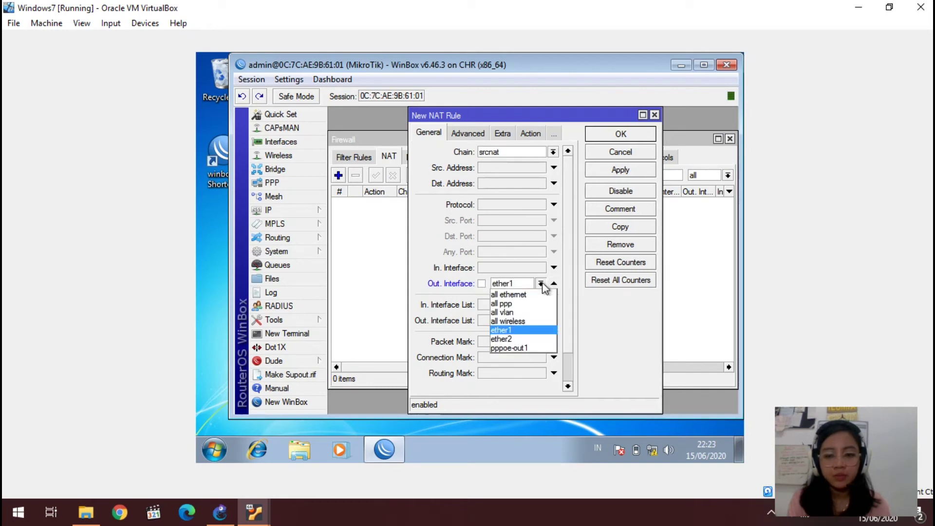
pyautogui.click(524, 348)
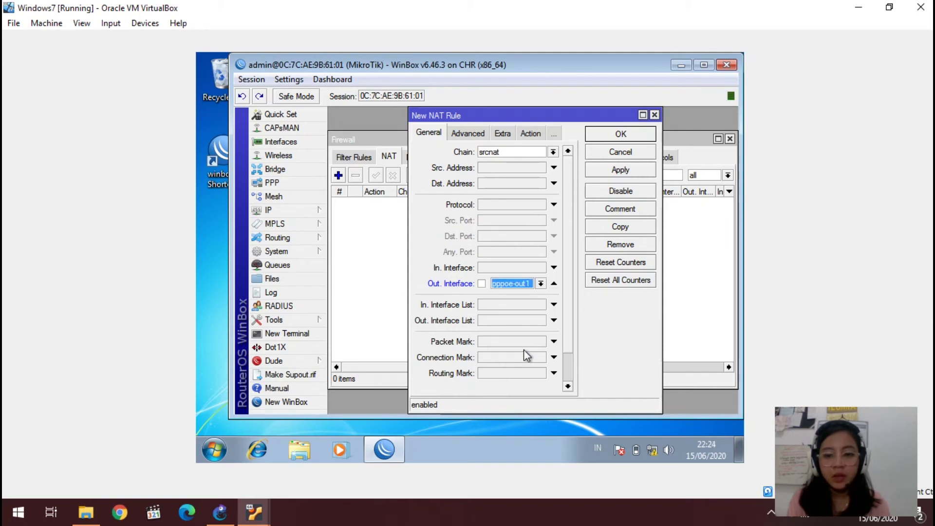
pyautogui.click(529, 136)
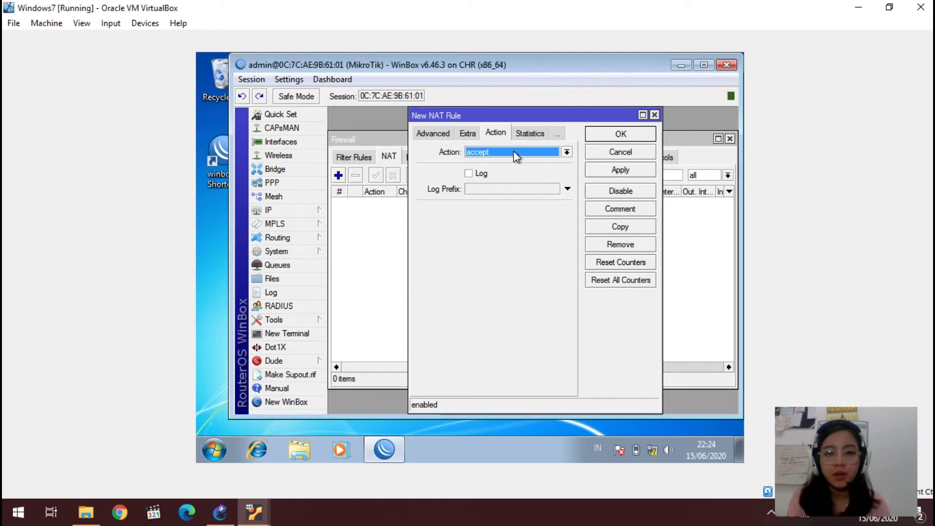
pyautogui.click(513, 151)
pyautogui.click(501, 217)
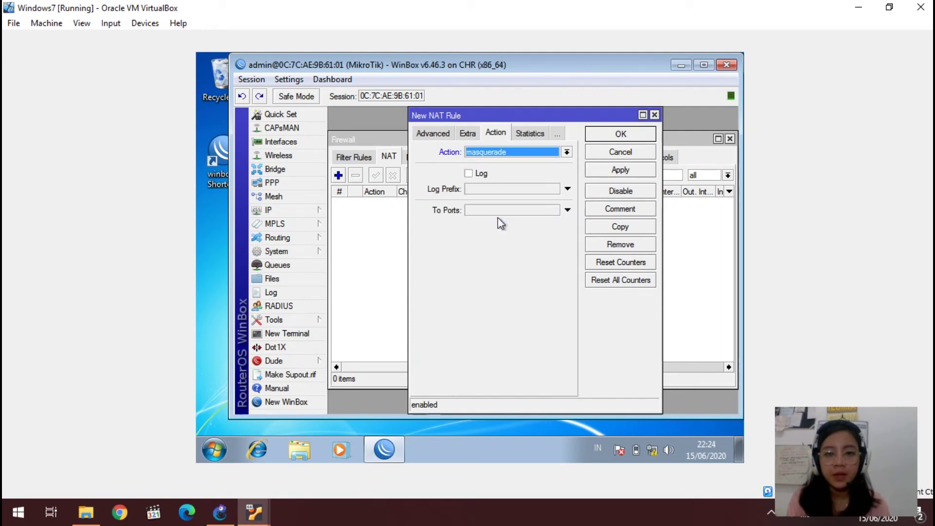
pyautogui.click(613, 172)
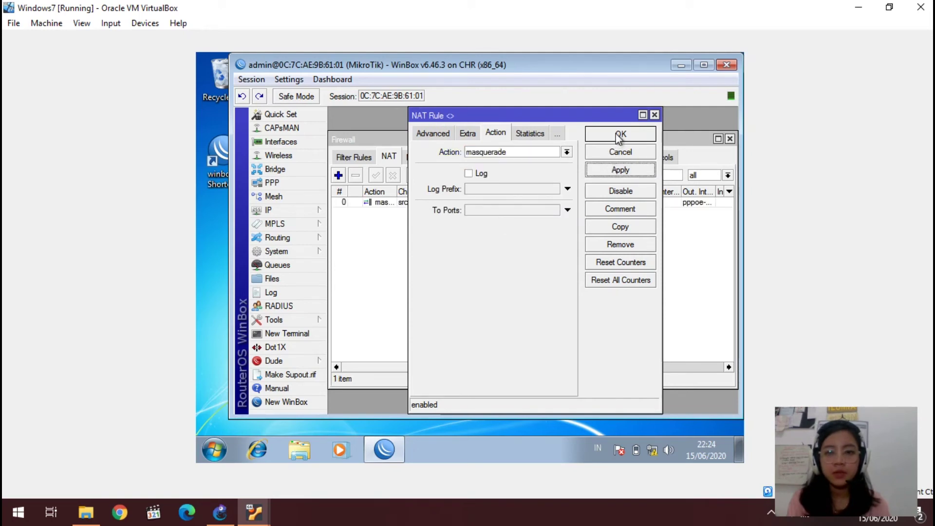
pyautogui.click(620, 135)
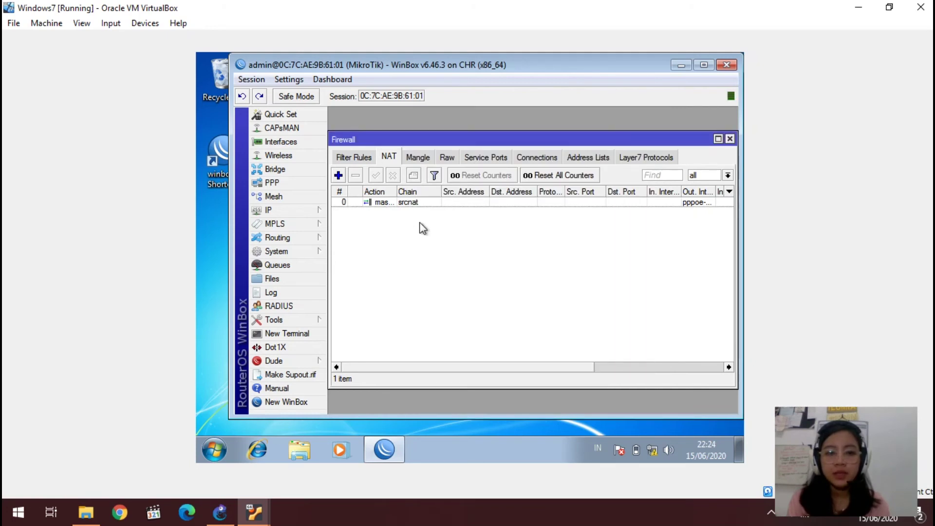
# Step: In a new router terminal, decline the license prompt with n and ping 172.16.0.1
pyautogui.click(299, 336)
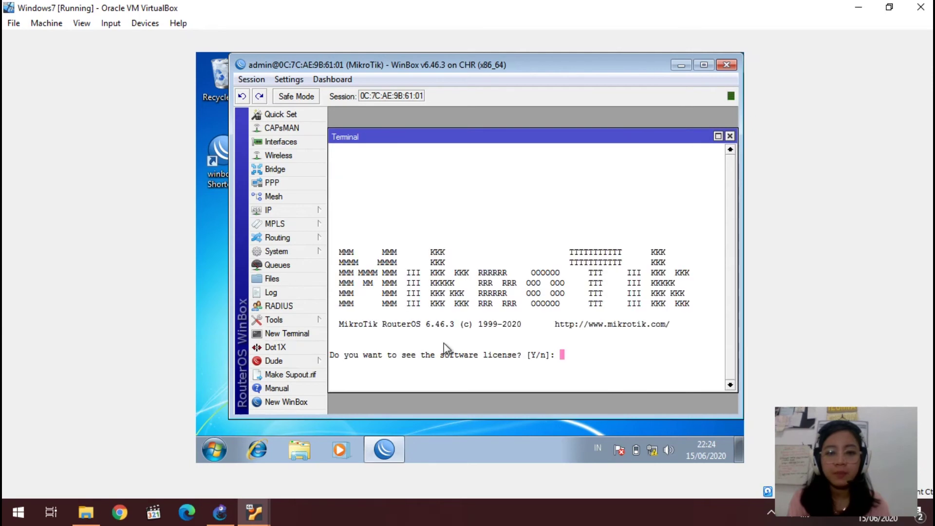
pyautogui.write('n')
pyautogui.press('Return')
pyautogui.write('ping 172.16')
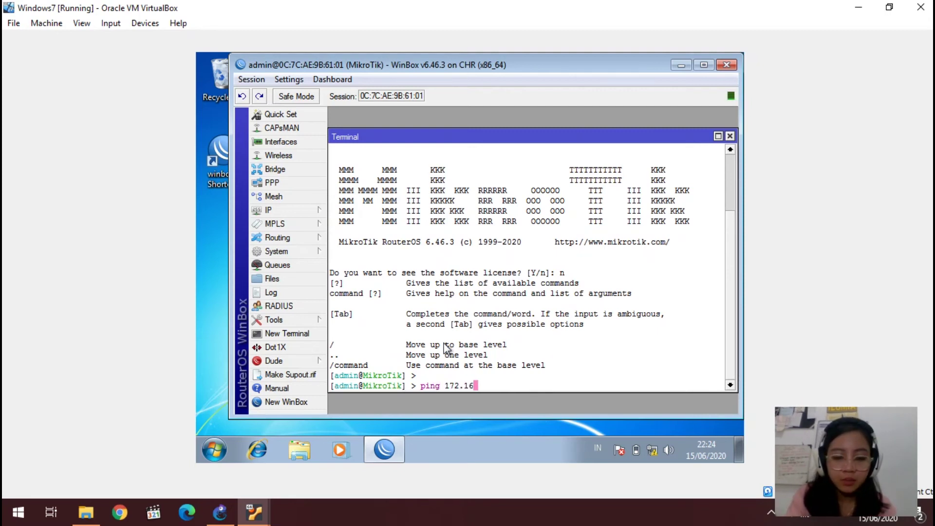
pyautogui.write('.0.1')
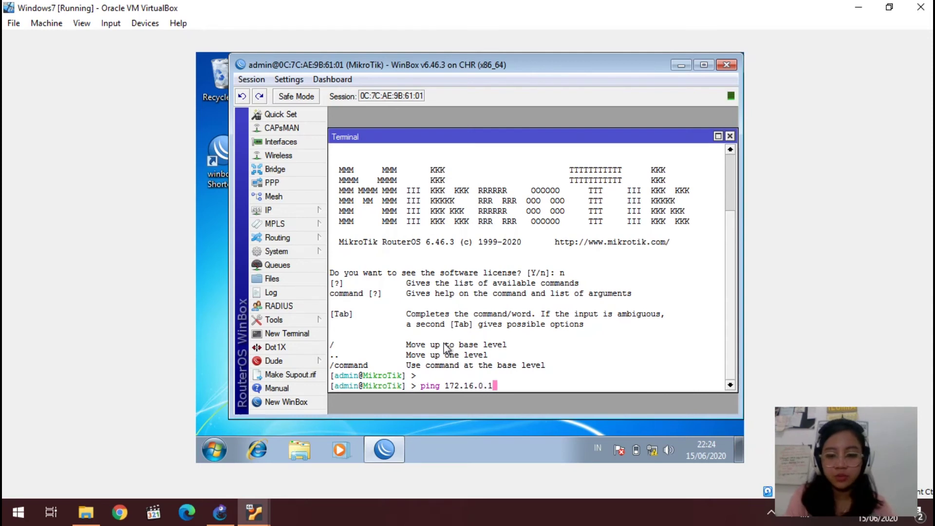
pyautogui.press('Return')
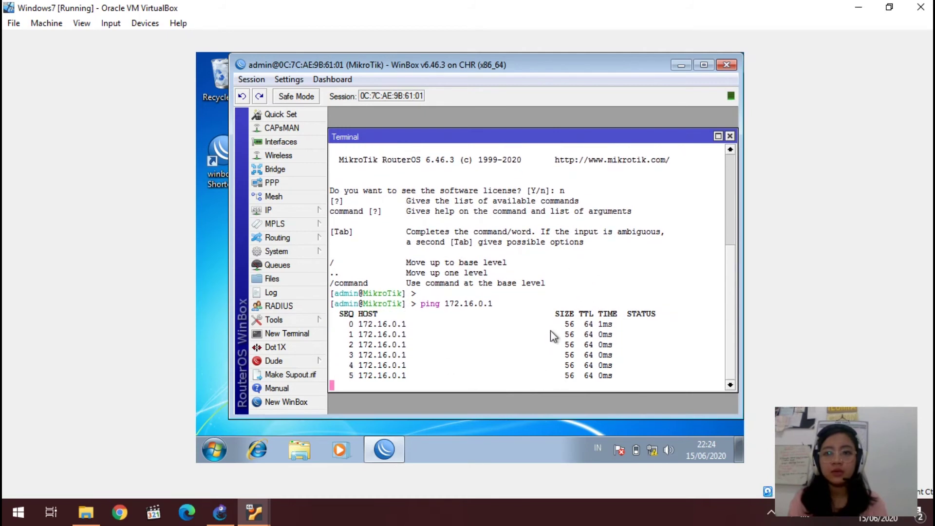
# Step: Close the terminal and reach Local Area Connection's TCP/IPv4 properties via Network and Sharing Center
pyautogui.click(730, 136)
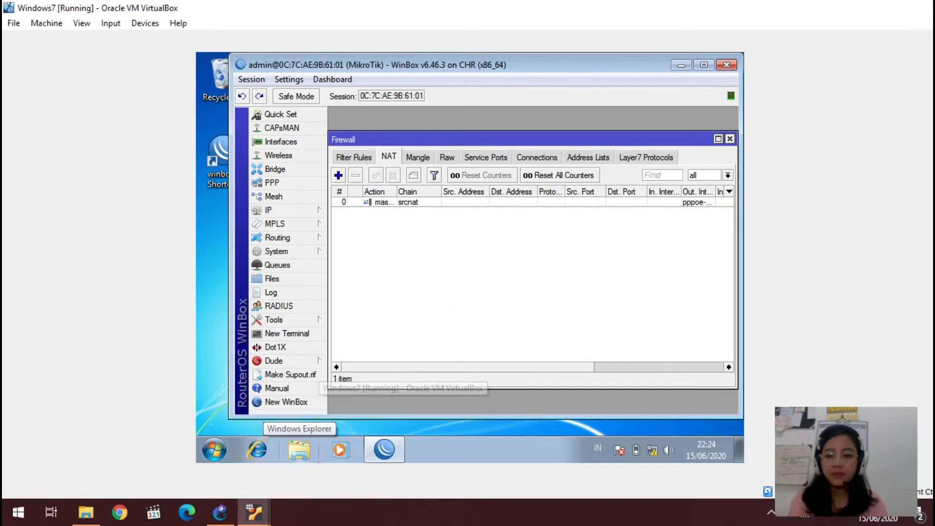
pyautogui.click(651, 449)
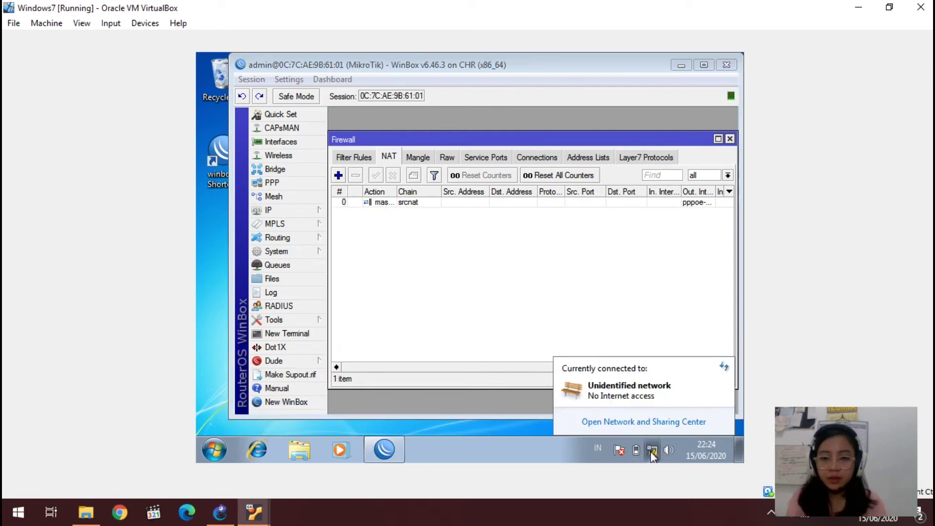
pyautogui.click(664, 423)
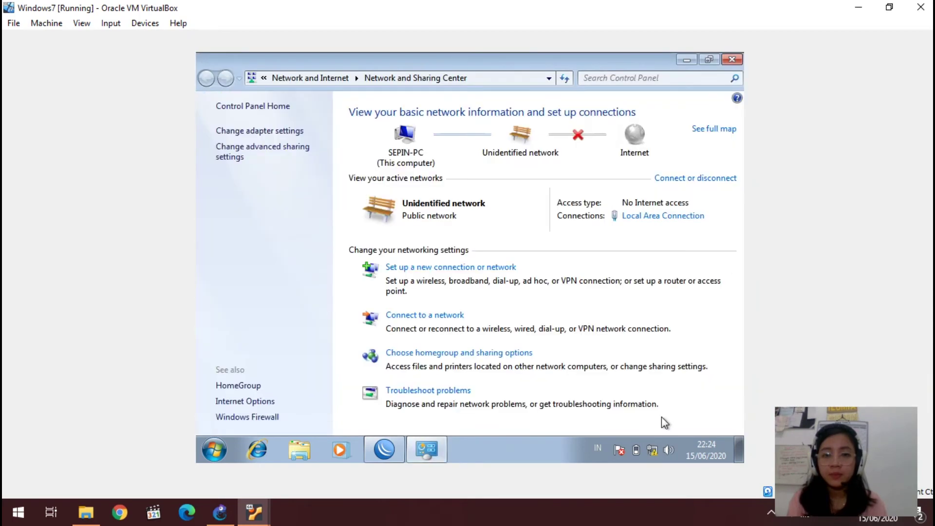
pyautogui.click(652, 218)
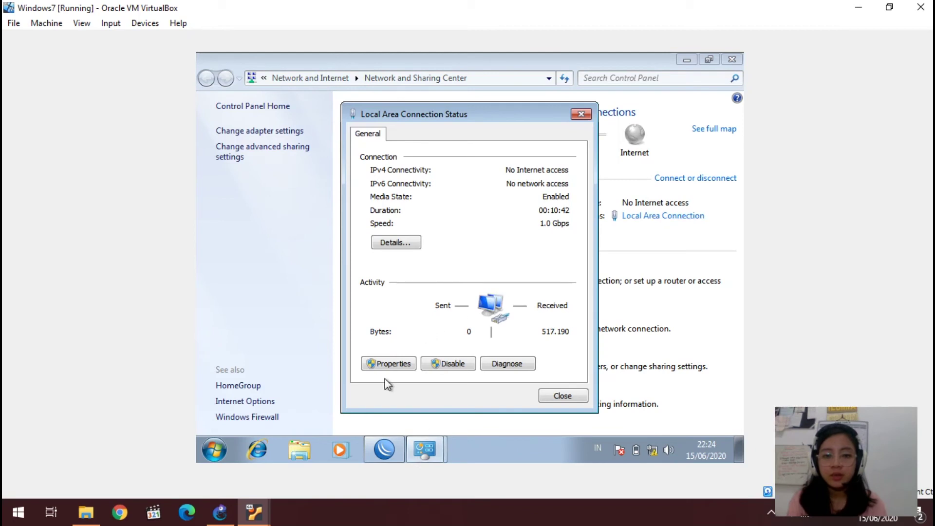
pyautogui.click(394, 366)
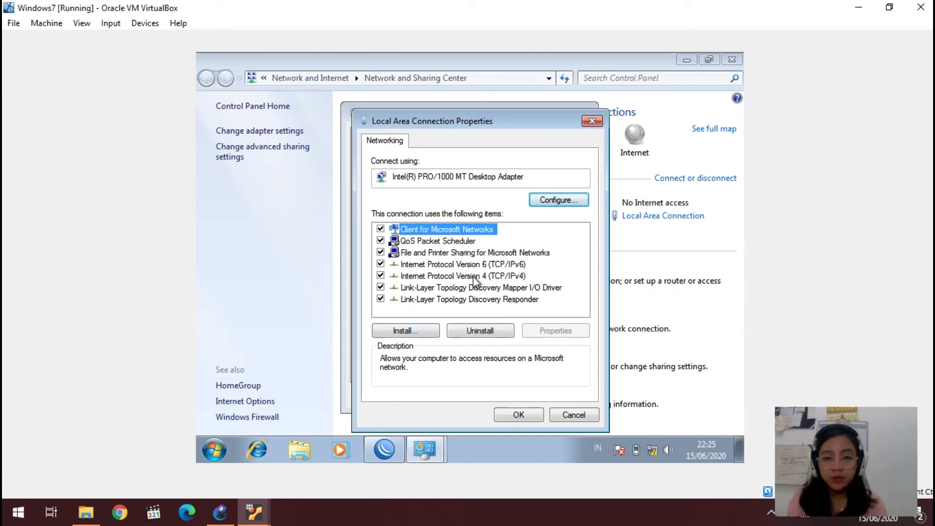
pyautogui.doubleClick(473, 276)
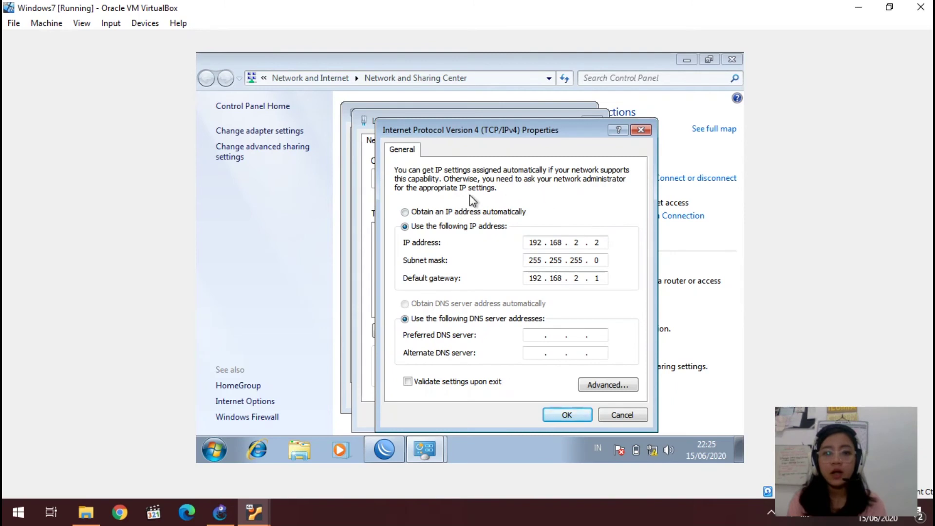
# Step: Select a static address and enter IP address 192.168.2.2, correcting typos along the way
pyautogui.click(445, 213)
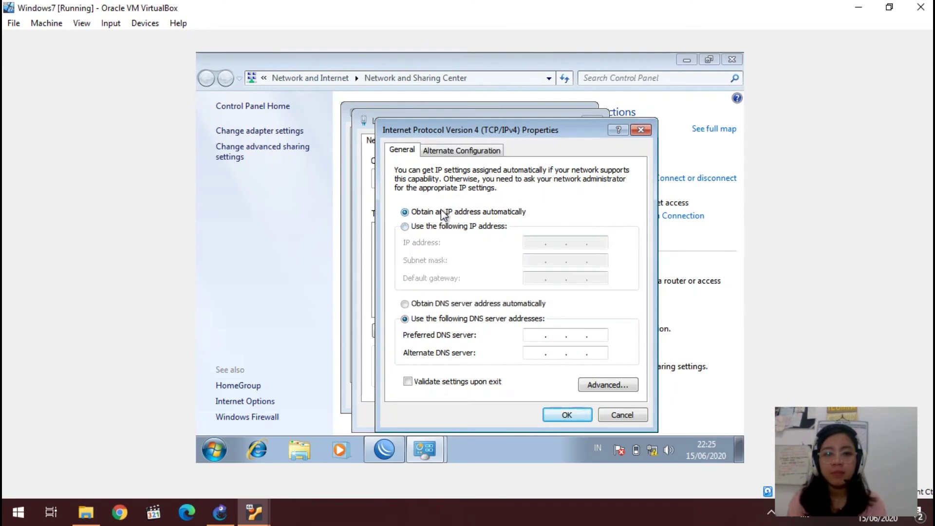
pyautogui.click(419, 227)
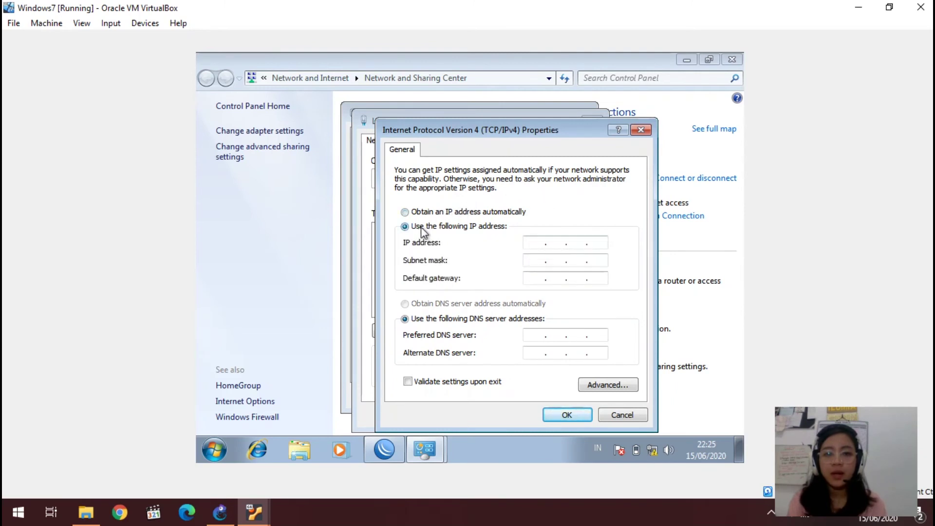
pyautogui.click(569, 246)
pyautogui.write('192 . ')
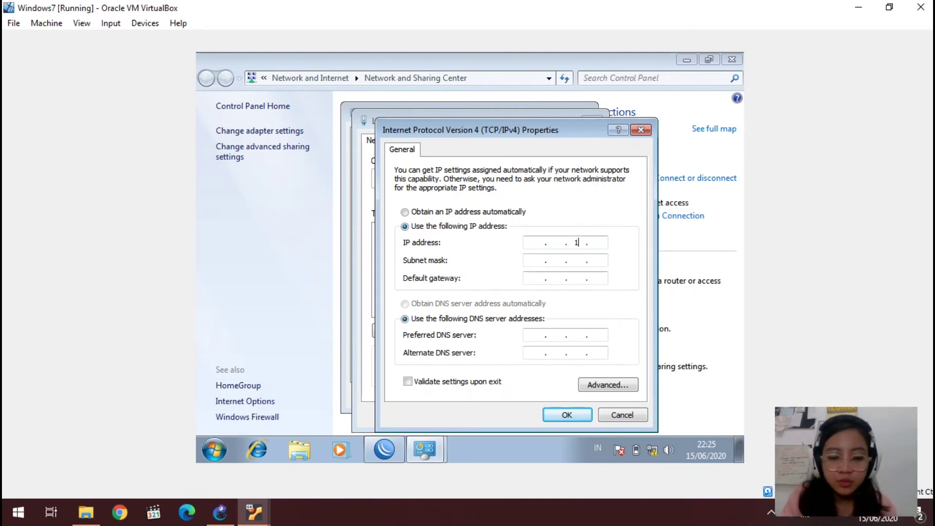
pyautogui.write('168')
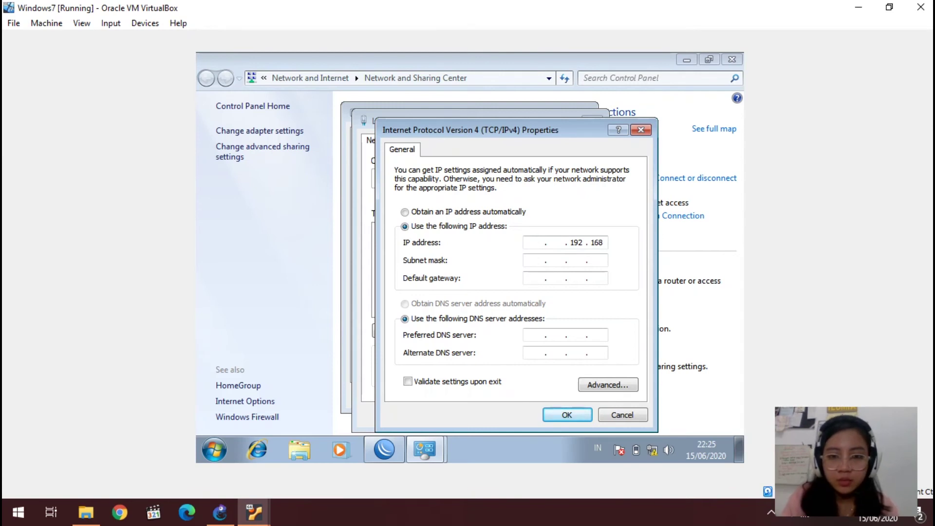
pyautogui.press('BackSpace')
pyautogui.press('BackSpace')
pyautogui.press('BackSpace')
pyautogui.press('BackSpace')
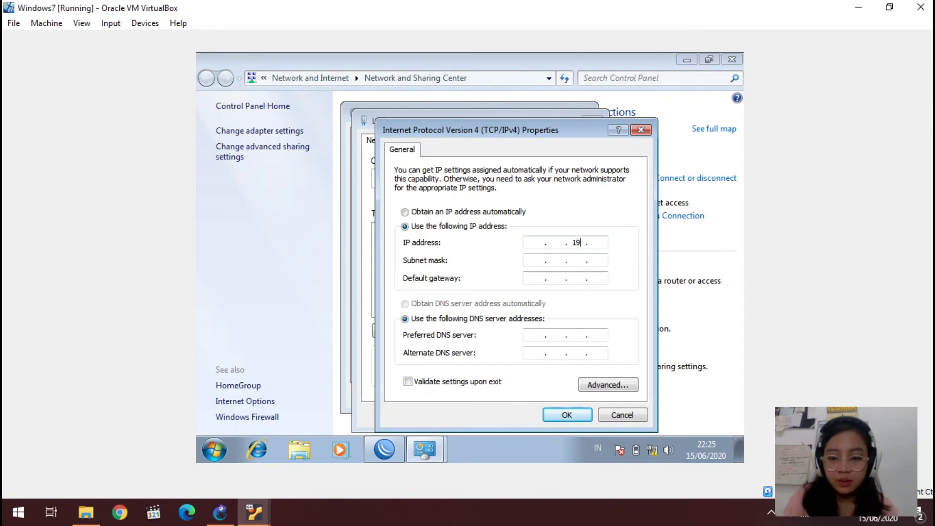
pyautogui.press('BackSpace')
pyautogui.press('BackSpace')
pyautogui.write('19')
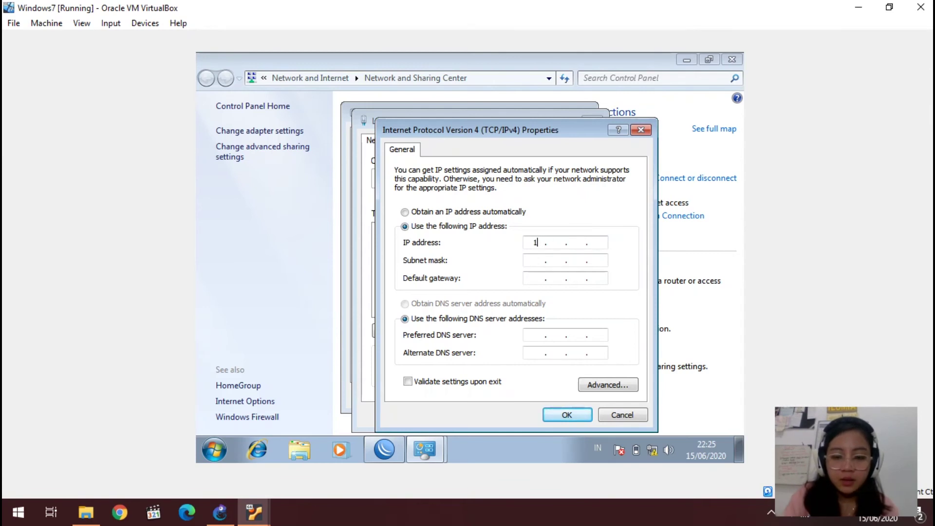
pyautogui.write('9')
pyautogui.press('BackSpace')
pyautogui.press('BackSpace')
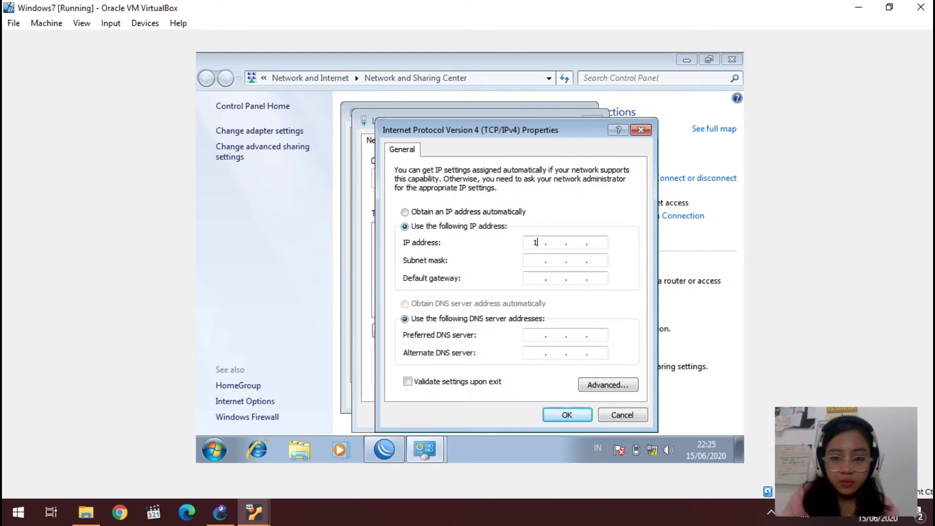
pyautogui.write('92 . 168 . ')
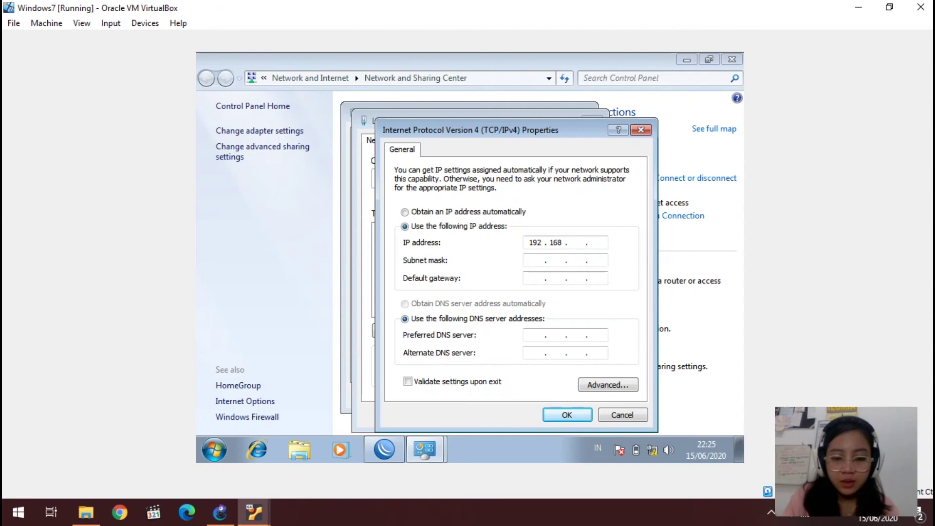
pyautogui.write('2 . ')
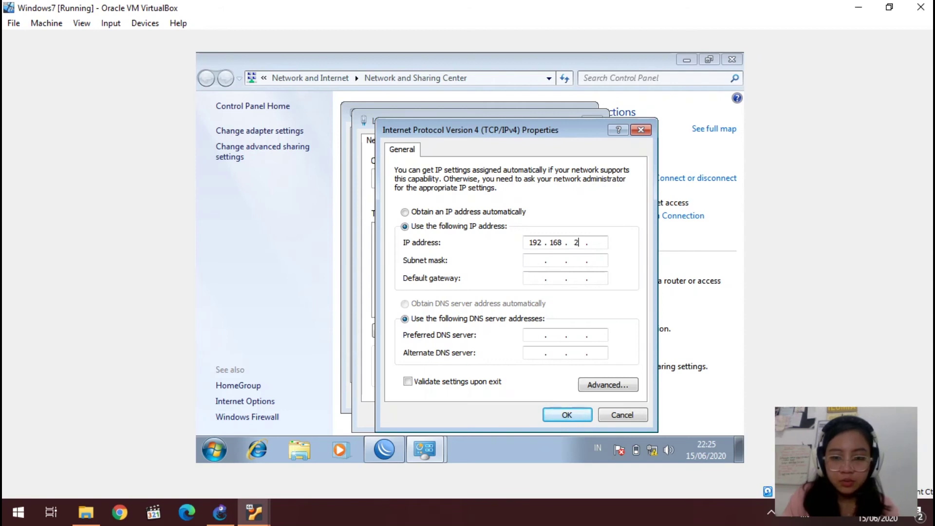
pyautogui.write('2')
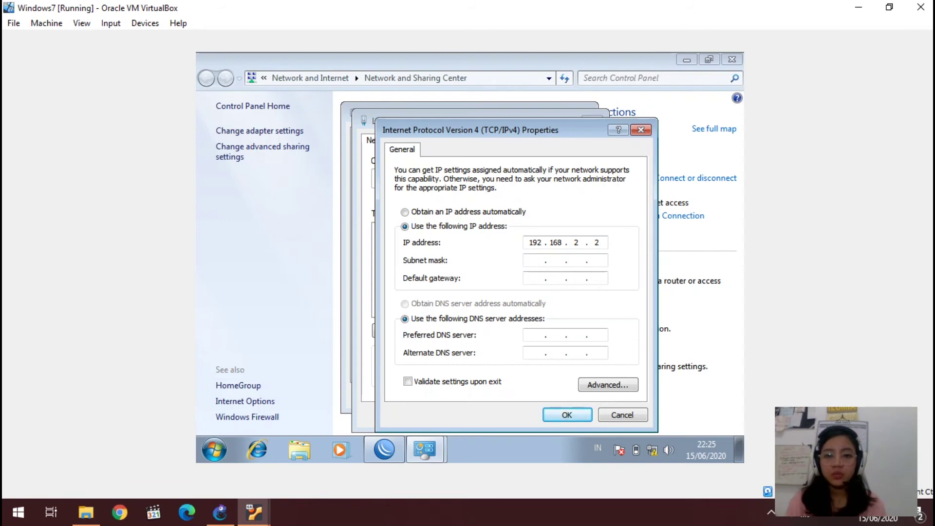
# Step: Fill in subnet mask 255.255.255.0 and re-enter the gateway 192.168.2.1
pyautogui.click(586, 259)
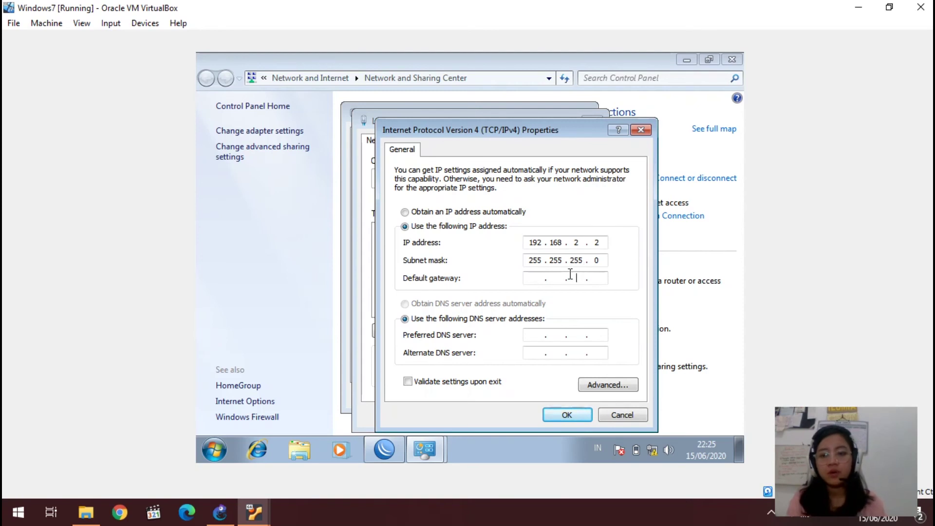
pyautogui.write('192 . ')
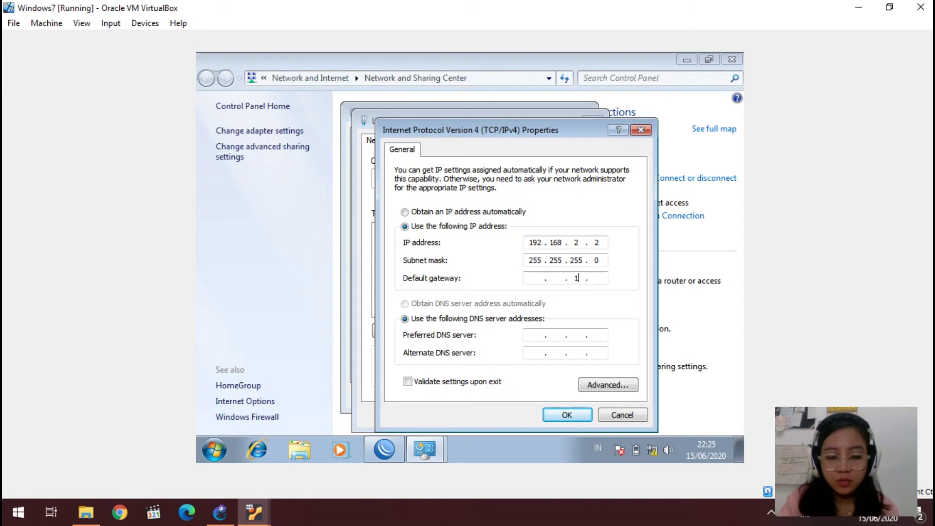
pyautogui.write('168')
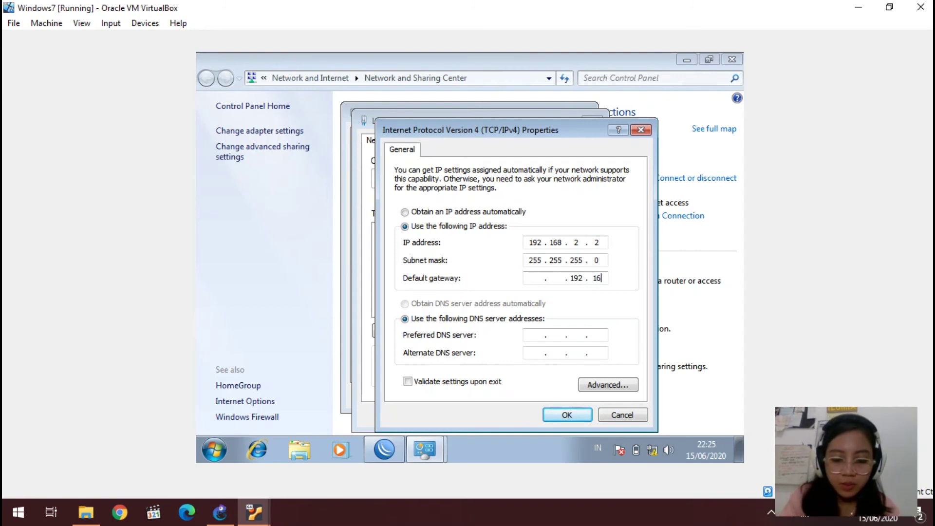
pyautogui.press('BackSpace')
pyautogui.press('BackSpace')
pyautogui.press('BackSpace')
pyautogui.press('BackSpace')
pyautogui.press('BackSpace')
pyautogui.press('BackSpace')
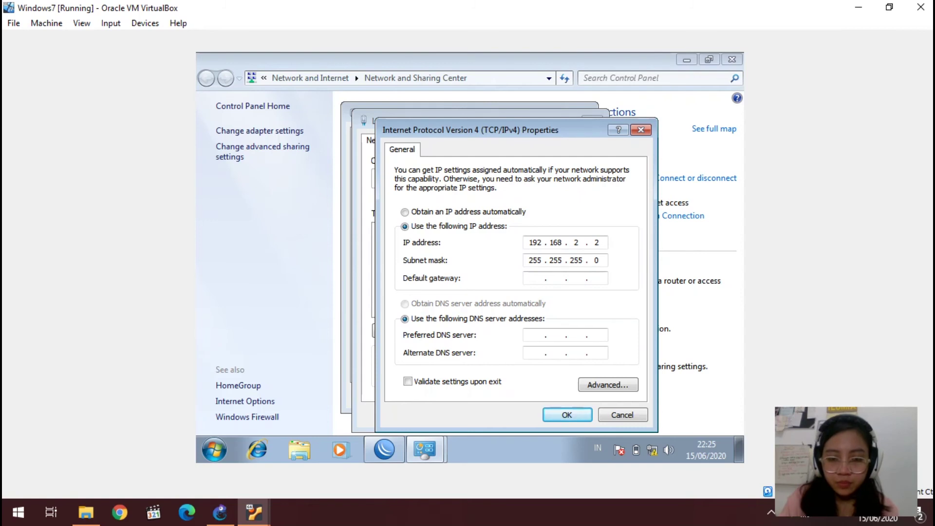
pyautogui.write('91')
pyautogui.press('BackSpace')
pyautogui.press('BackSpace')
pyautogui.write('192')
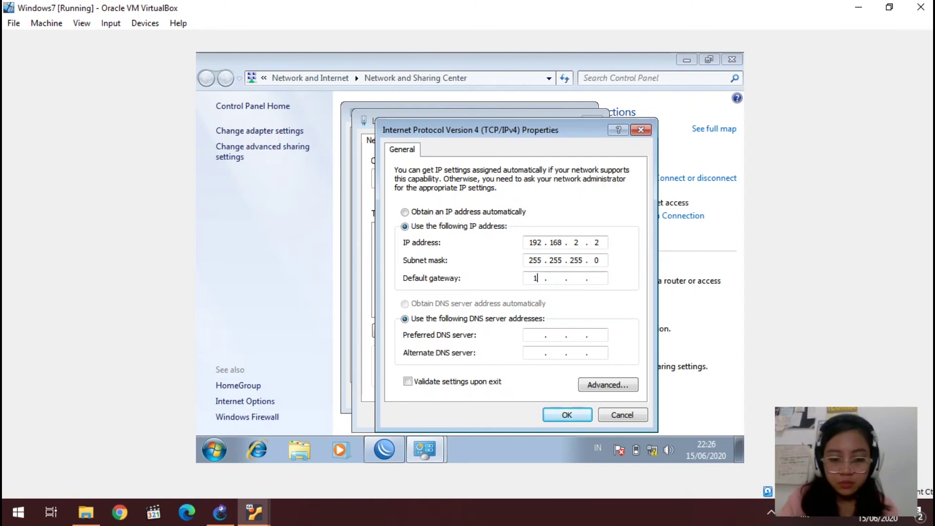
pyautogui.write('1')
pyautogui.write('68 ')
pyautogui.write('2')
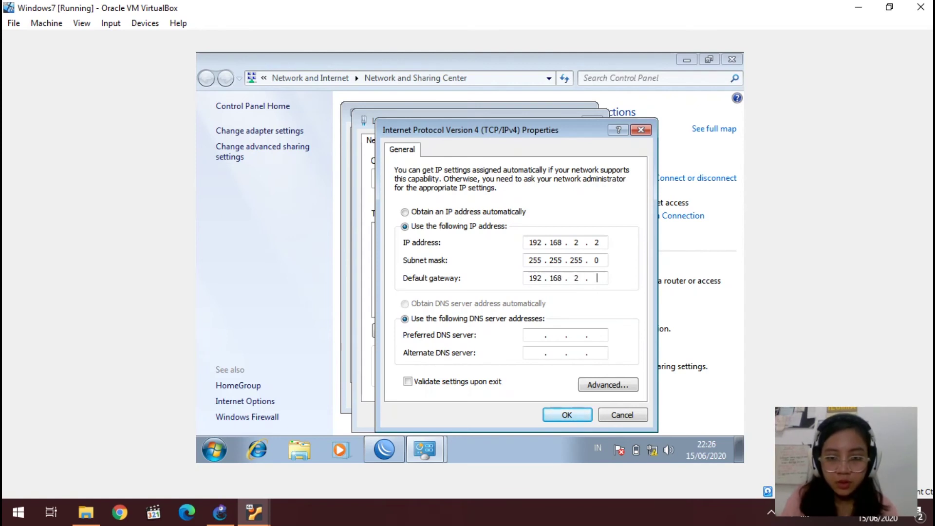
pyautogui.write('1')
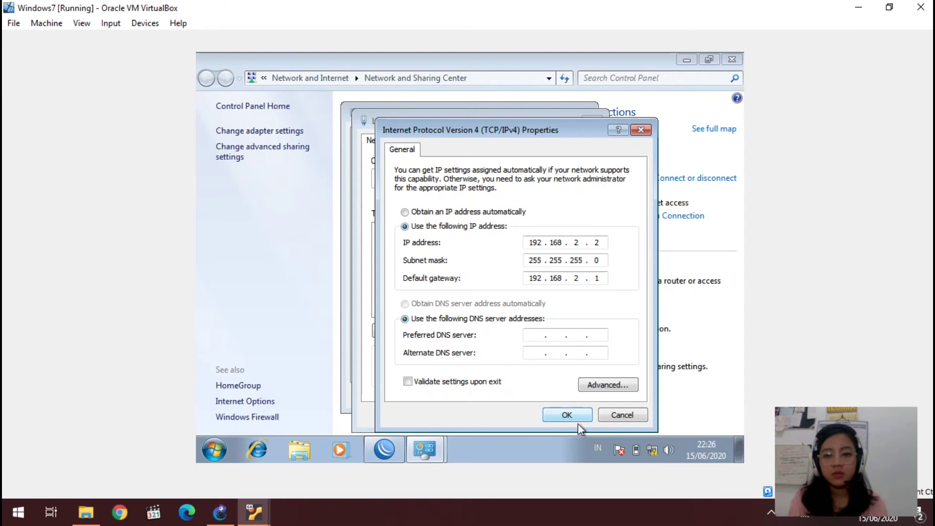
# Step: Apply the static IPv4 settings and close the connection properties and status windows
pyautogui.click(567, 415)
pyautogui.click(576, 418)
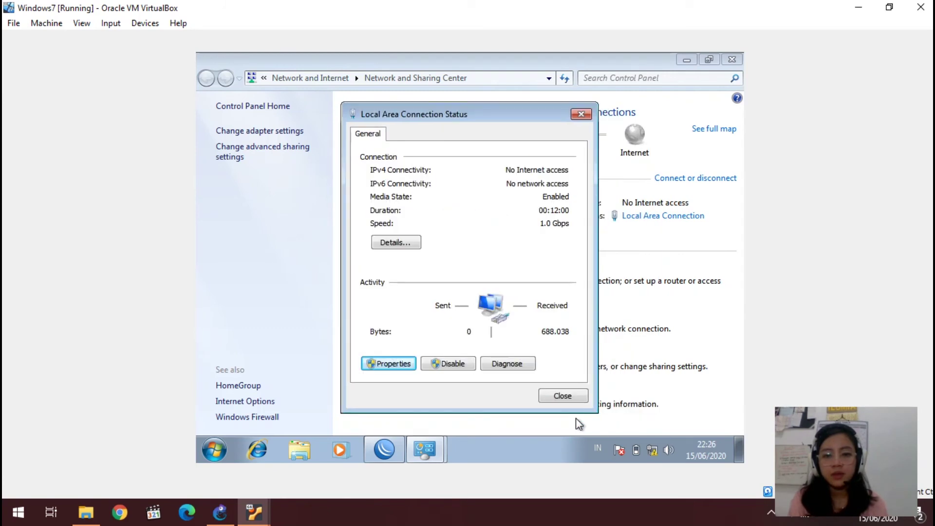
pyautogui.click(564, 396)
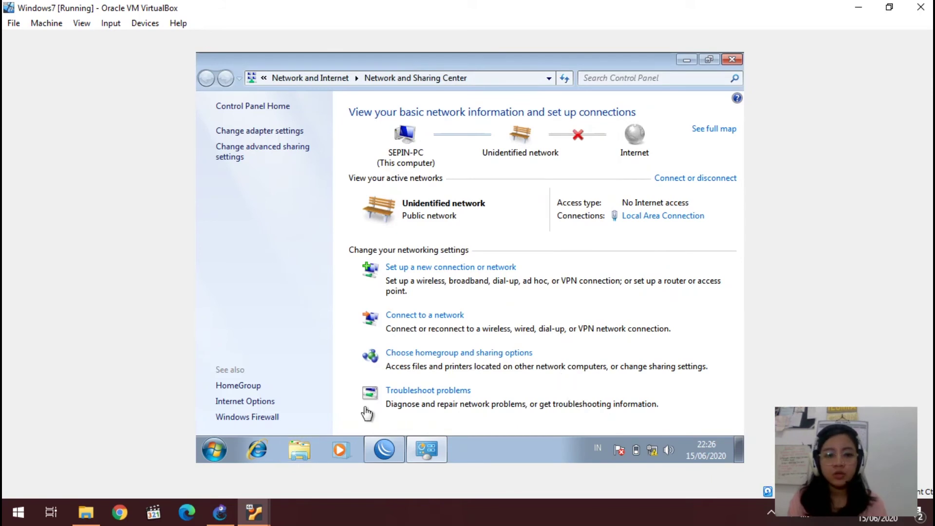
# Step: Launch a Command Prompt from the Start menu with cmd
pyautogui.click(219, 446)
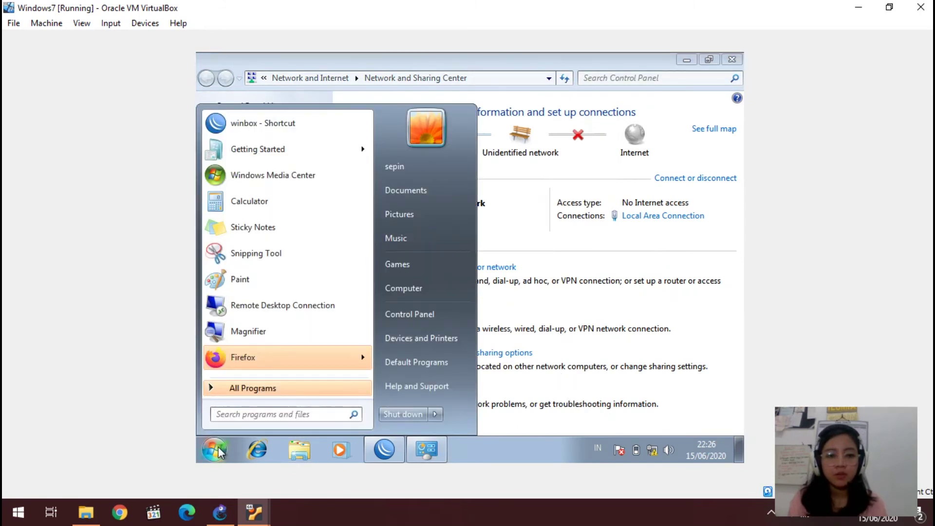
pyautogui.write('cmd')
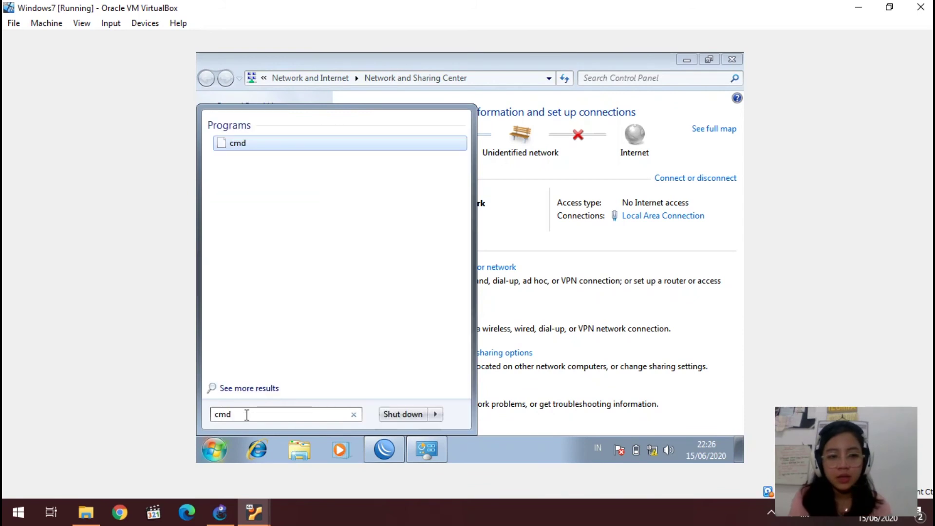
pyautogui.press('Return')
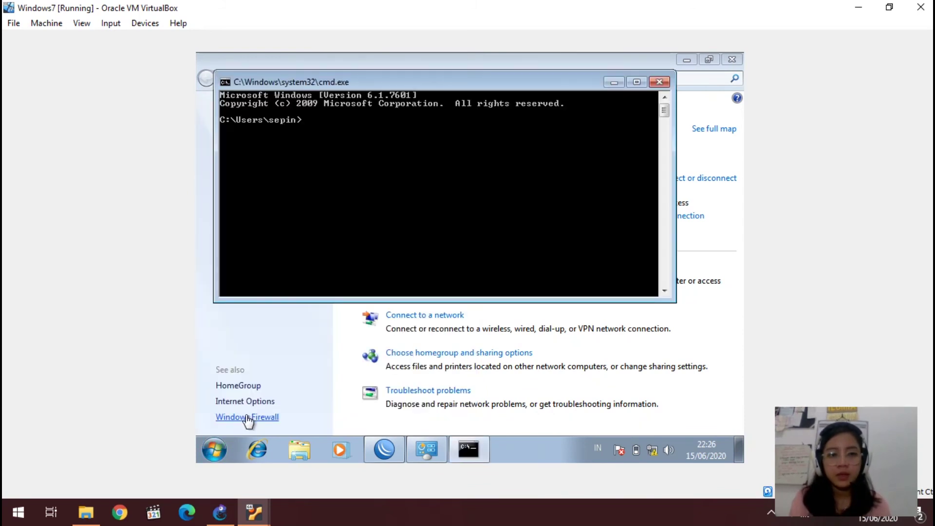
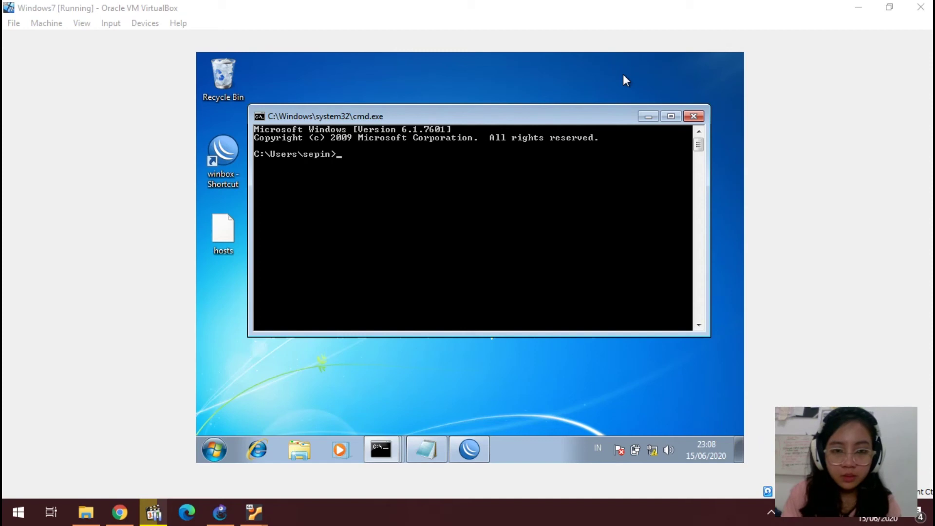
# Step: Ping 192.168.1.50 from the guest's Command Prompt, getting four replies with 0% loss
pyautogui.click(620, 80)
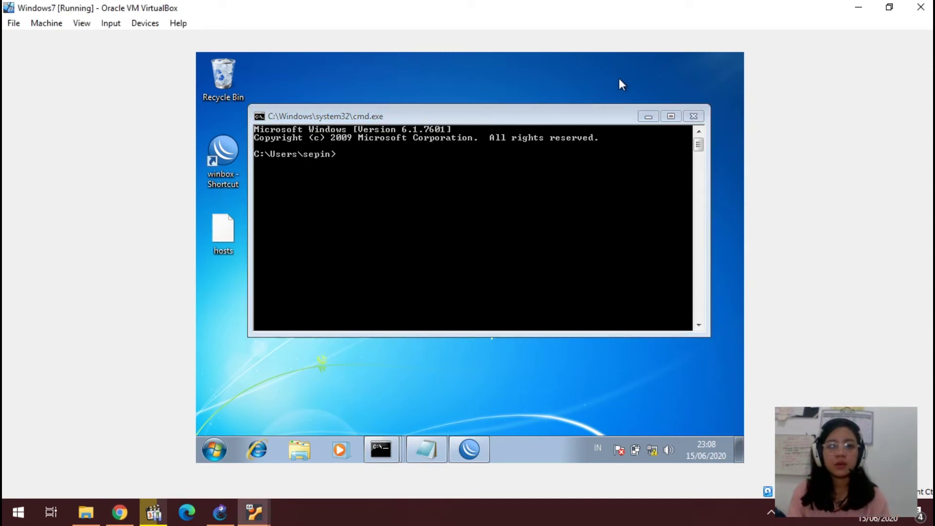
pyautogui.click(418, 155)
pyautogui.write('pin')
pyautogui.write('g 192.168.1.50')
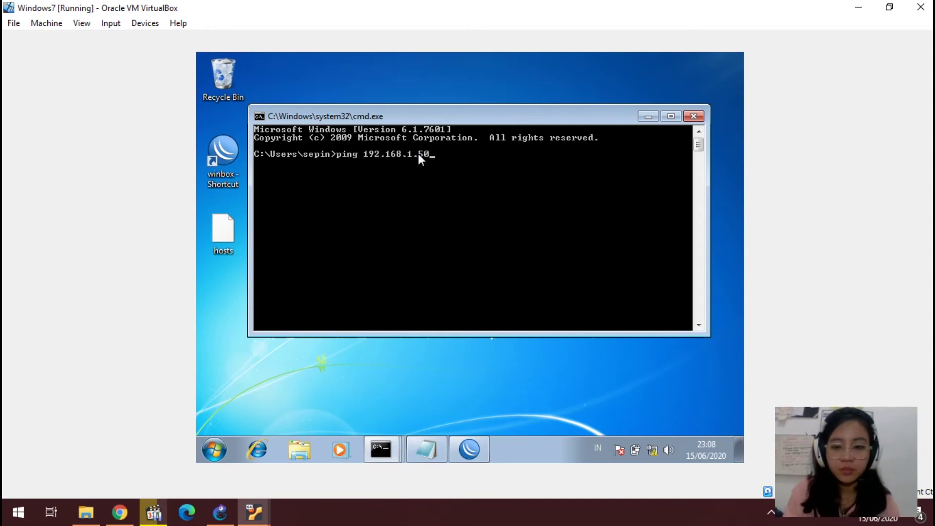
pyautogui.press('Return')
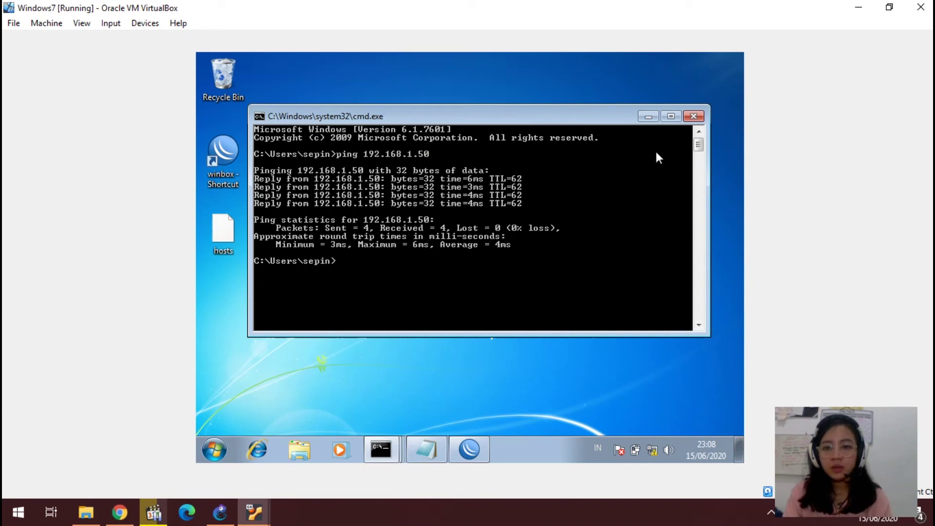
# Step: Close the Command Prompt and connection status dialog, then open Local Disk (C:) in Explorer
pyautogui.click(694, 117)
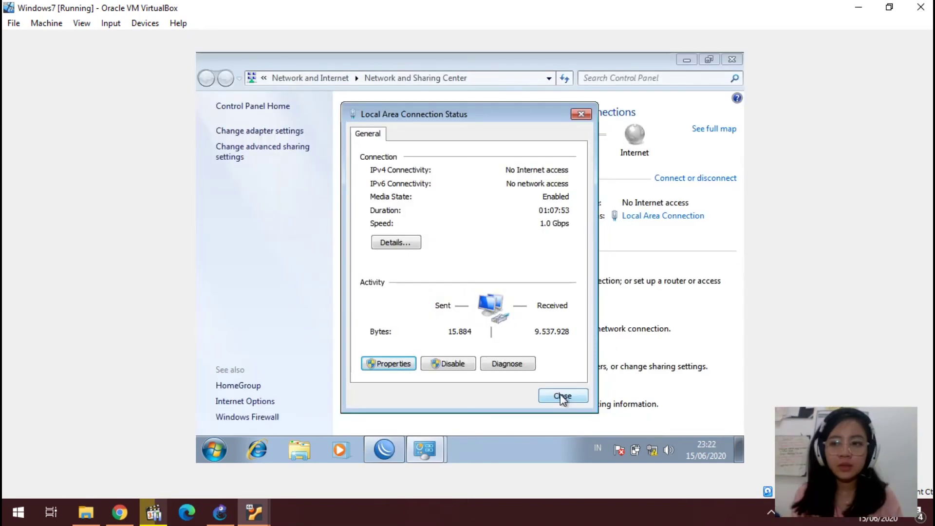
pyautogui.click(560, 396)
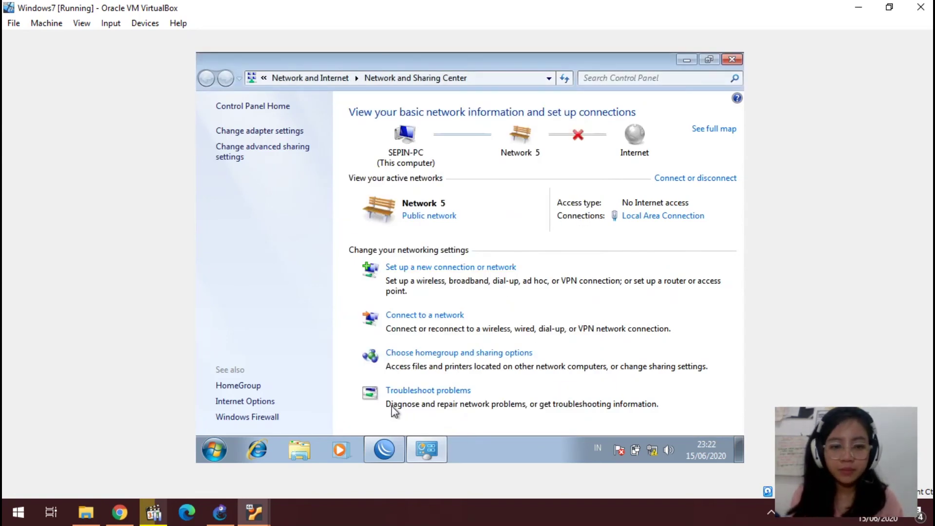
pyautogui.click(300, 449)
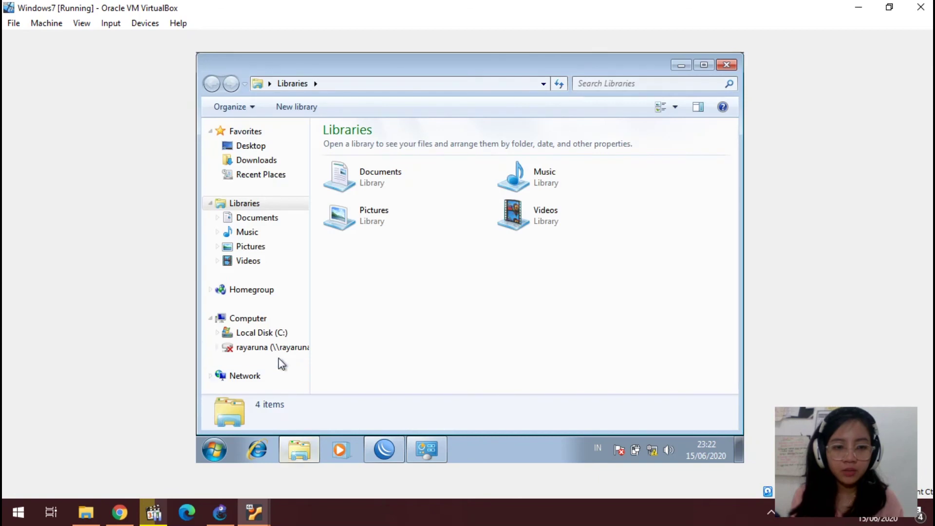
pyautogui.click(258, 333)
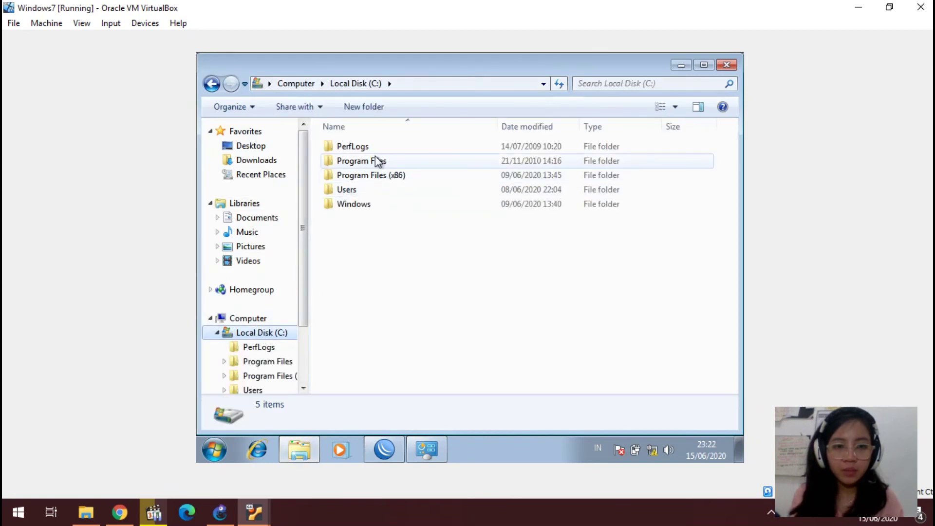
# Step: Browse into Windows > System32 > drivers > etc to list the hosts file
pyautogui.doubleClick(362, 204)
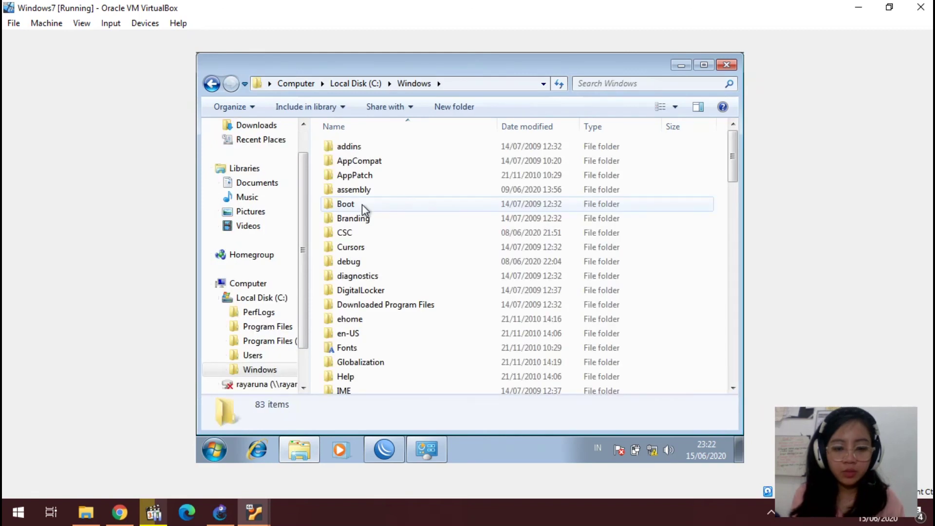
pyautogui.write('system32')
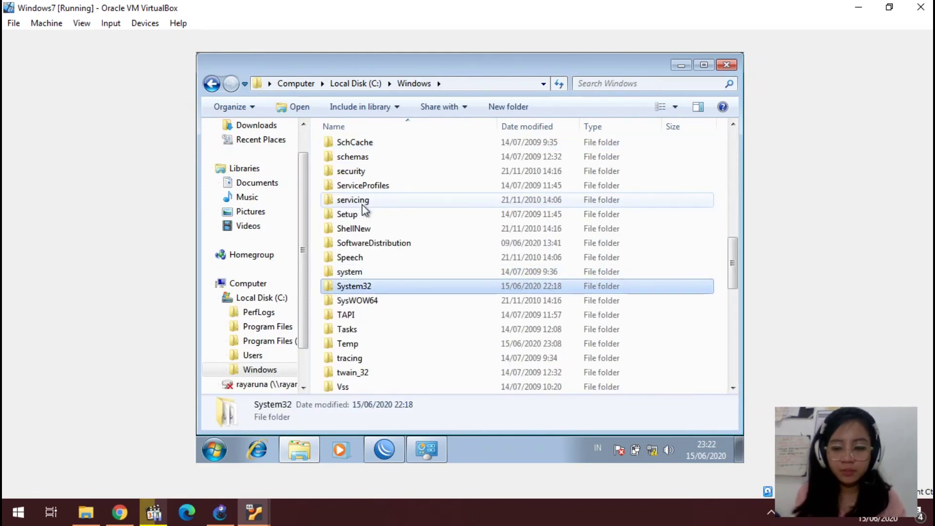
pyautogui.press('Return')
pyautogui.press('Down')
pyautogui.press('Down')
pyautogui.press('Down')
pyautogui.press('Down')
pyautogui.press('Down')
pyautogui.press('Down')
pyautogui.press('Down')
pyautogui.press('Down')
pyautogui.press('Down')
pyautogui.press('Down')
pyautogui.press('Down')
pyautogui.press('Down')
pyautogui.press('Down')
pyautogui.press('Down')
pyautogui.press('Return')
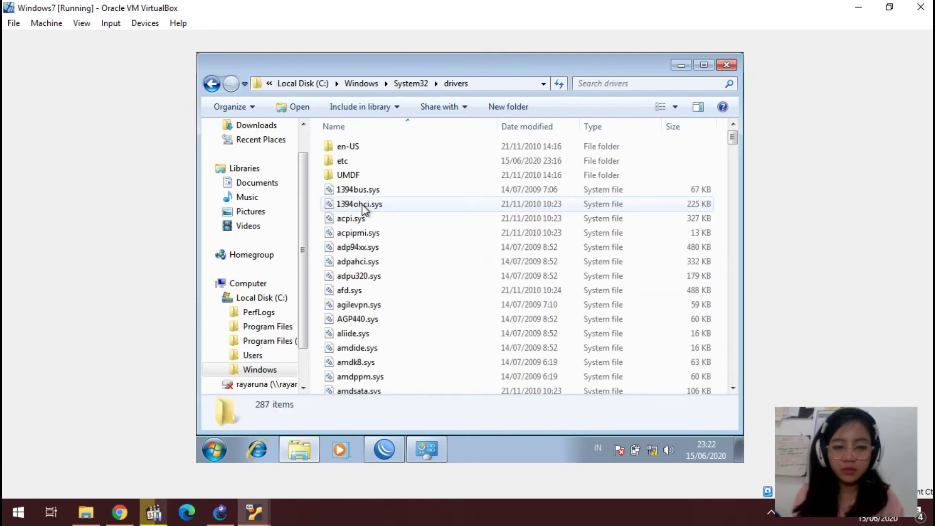
pyautogui.doubleClick(356, 161)
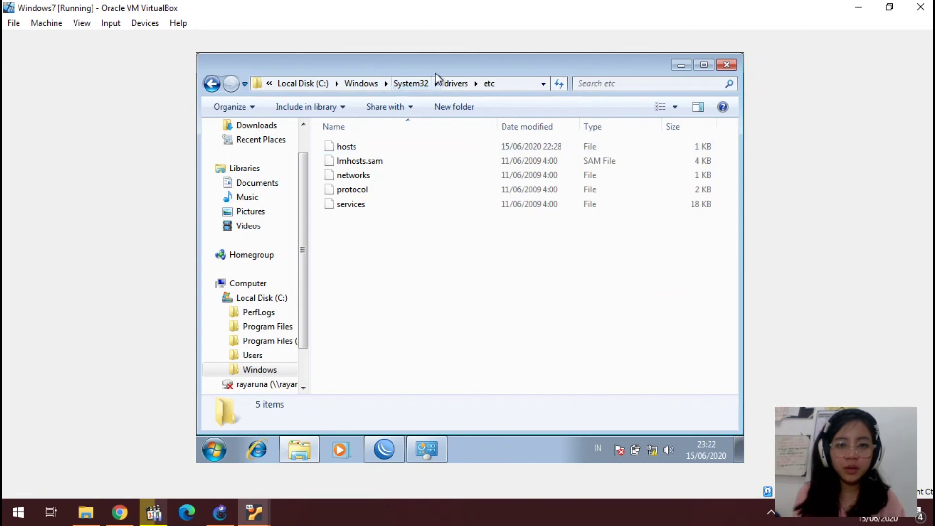
# Step: Move the hosts file from etc onto the desktop, granting administrator permission
pyautogui.moveTo(438, 66); pyautogui.dragTo(505, 84)
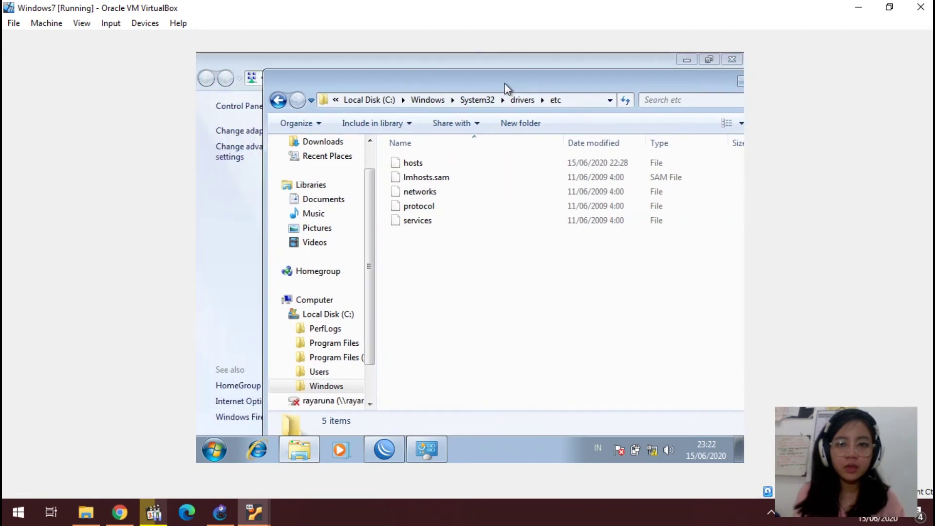
pyautogui.click(686, 64)
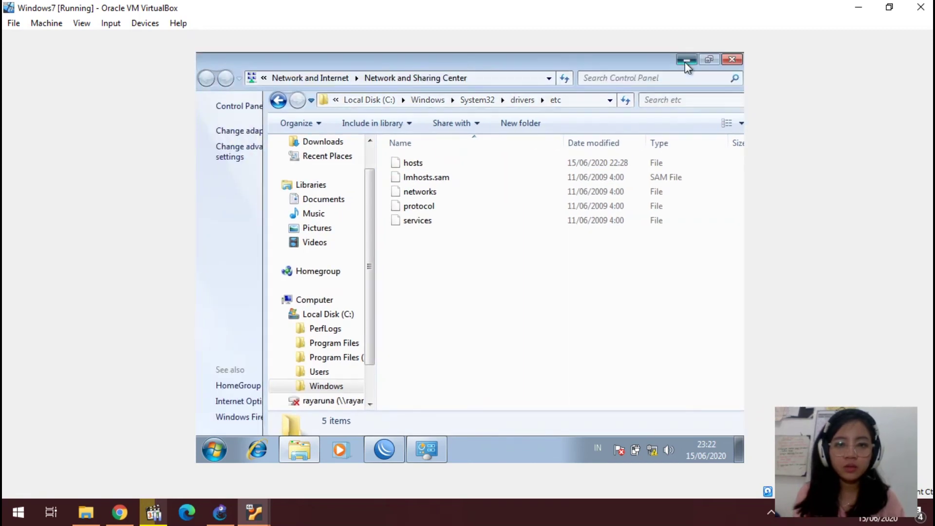
pyautogui.moveTo(412, 168); pyautogui.dragTo(225, 250)
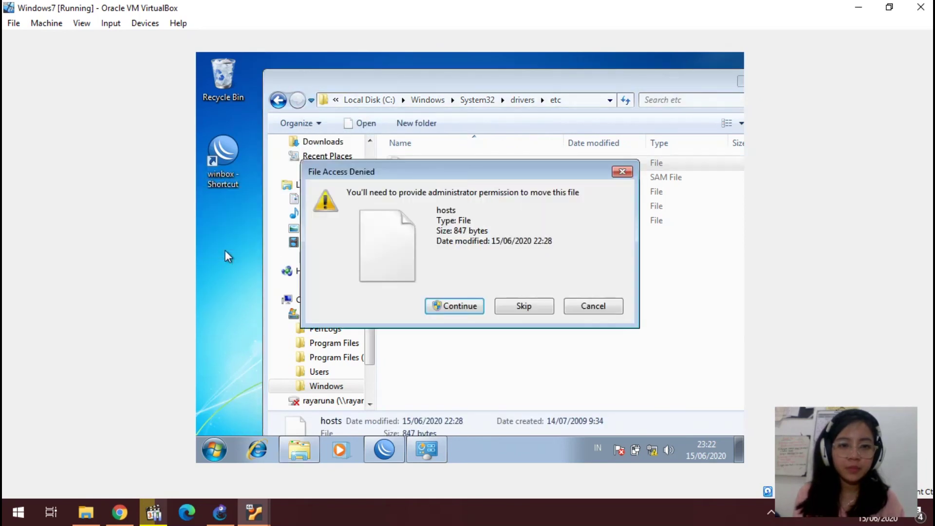
pyautogui.click(442, 306)
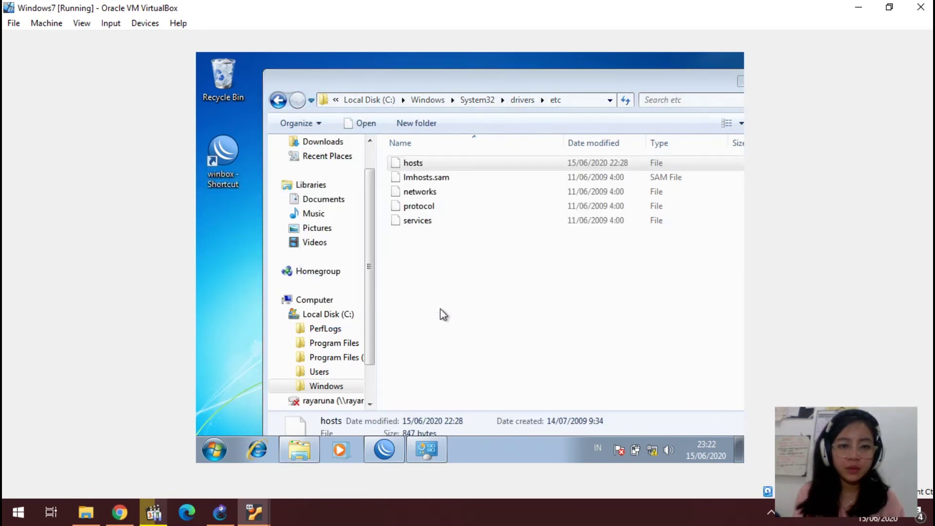
# Step: Open hosts in Notepad, check the 192.168.1.50 rayaruna entry, then close Notepad
pyautogui.doubleClick(229, 243)
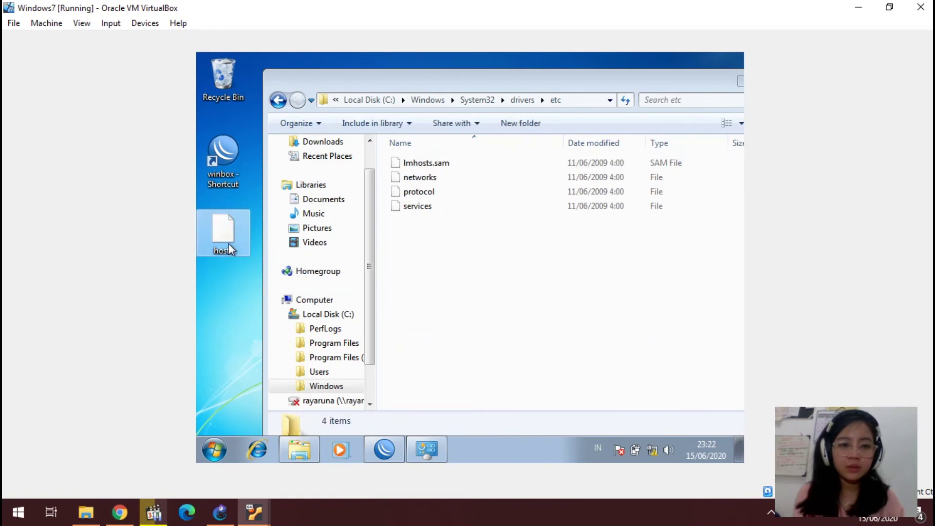
pyautogui.click(328, 188)
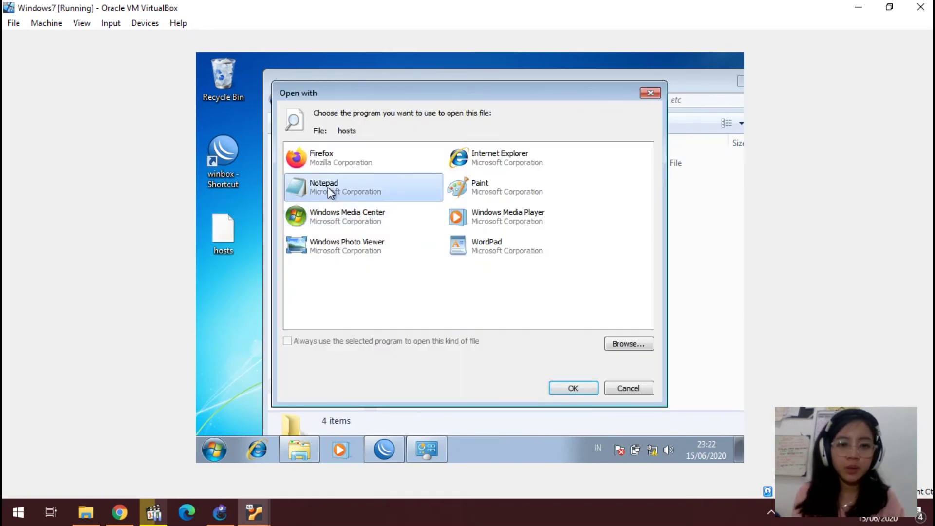
pyautogui.click(574, 389)
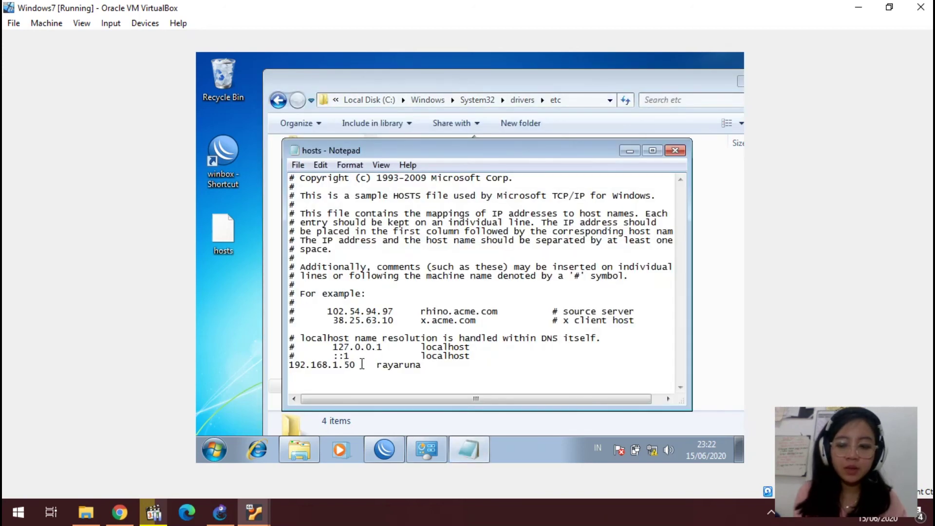
pyautogui.press('Left')
pyautogui.press('Right')
pyautogui.press('Right')
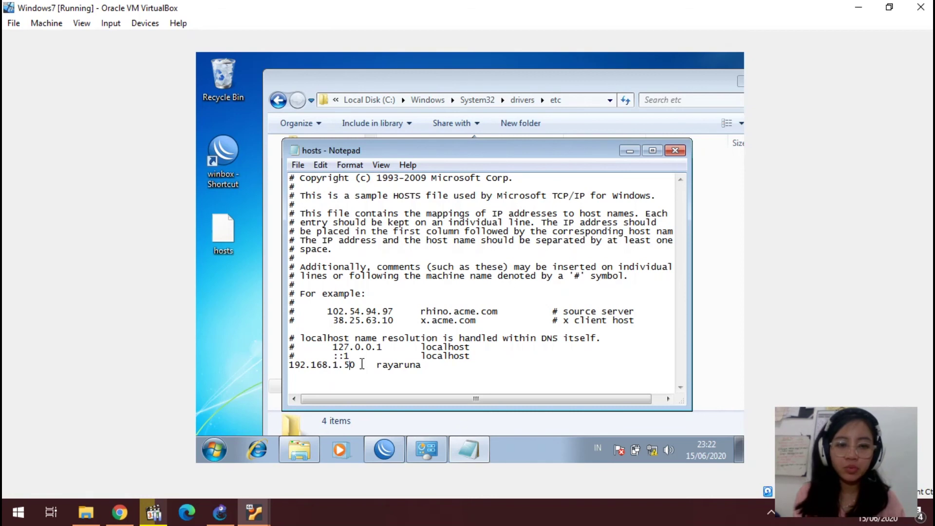
pyautogui.press('Right')
pyautogui.press('Right')
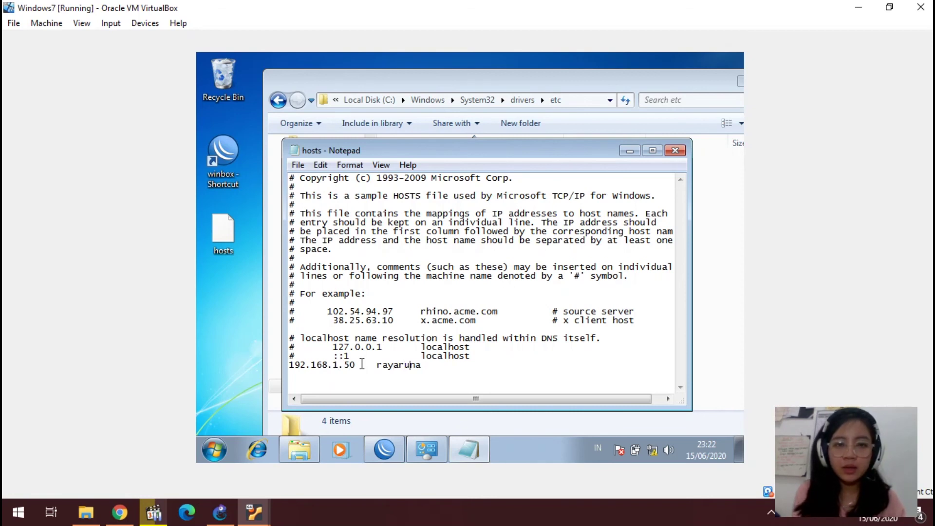
pyautogui.click(676, 150)
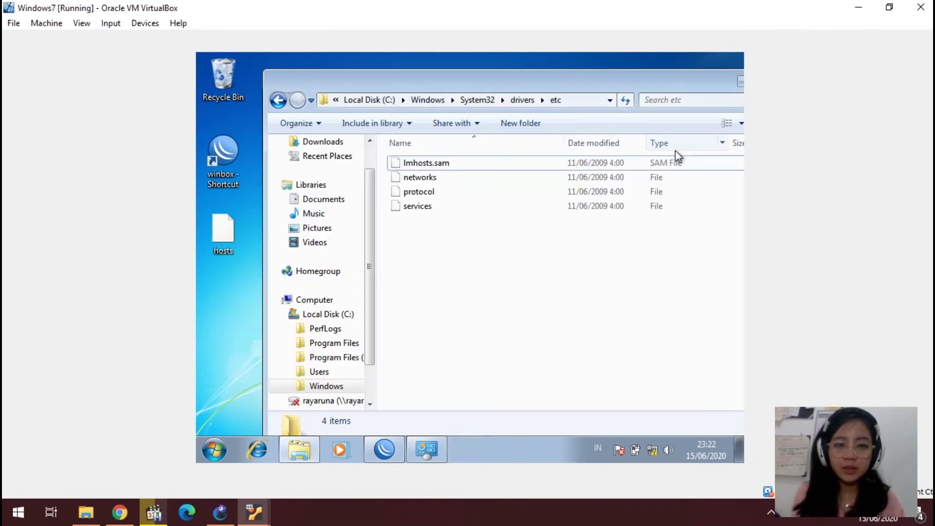
# Step: Move hosts back into the etc folder, granting administrator permission
pyautogui.click(218, 234)
pyautogui.moveTo(218, 233); pyautogui.dragTo(468, 196)
pyautogui.click(444, 306)
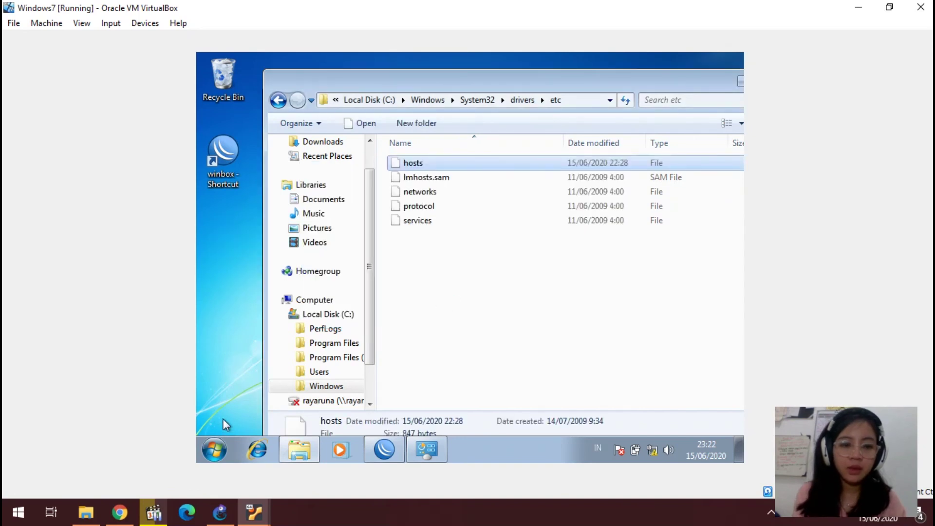
pyautogui.click(218, 451)
pyautogui.write('cmd')
pyautogui.press('Return')
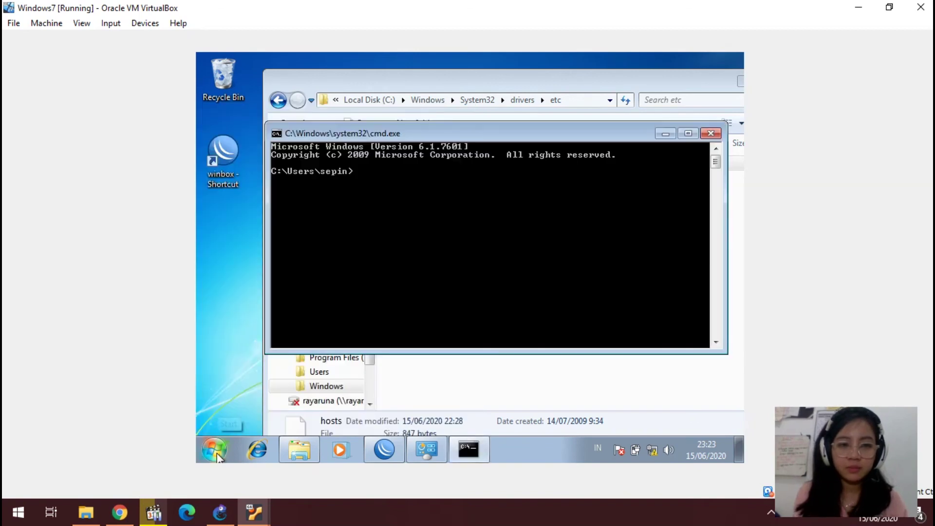
pyautogui.write('ping')
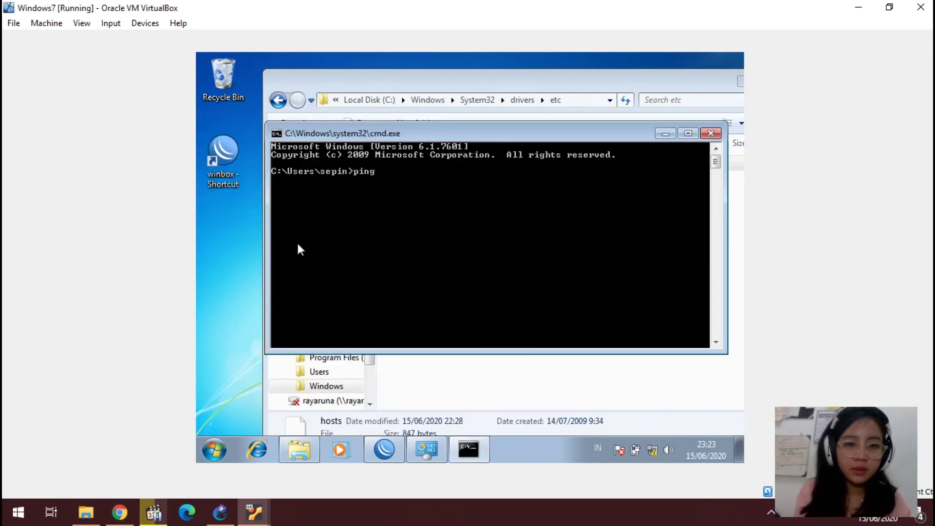
pyautogui.write(' 19')
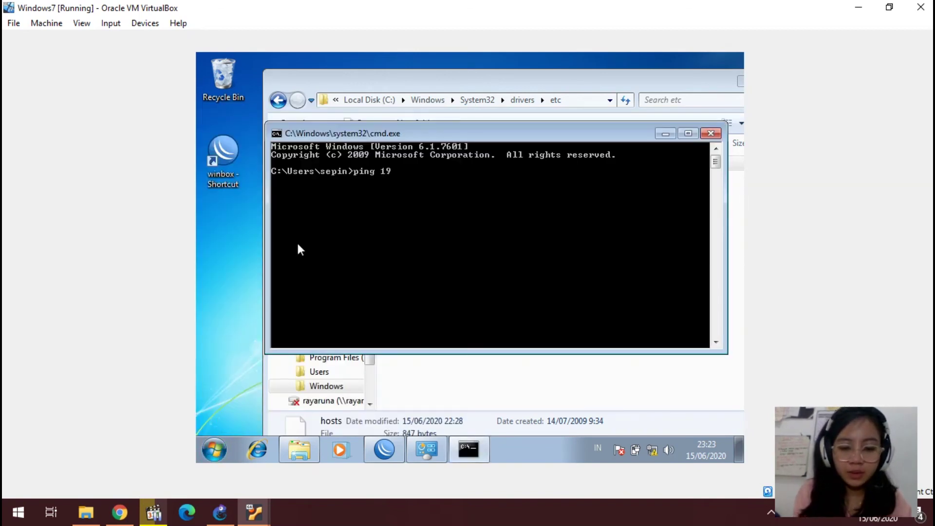
pyautogui.write('2.168')
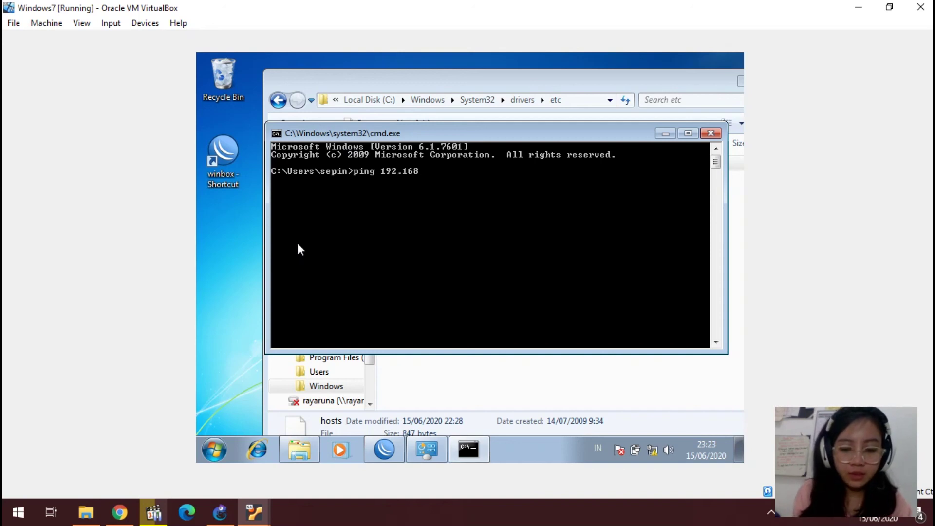
pyautogui.write('.1.50')
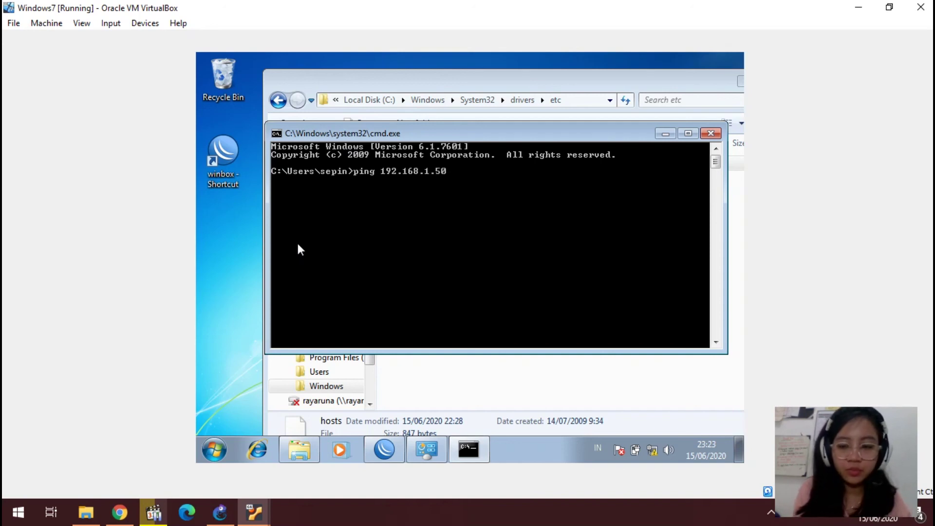
pyautogui.press('Return')
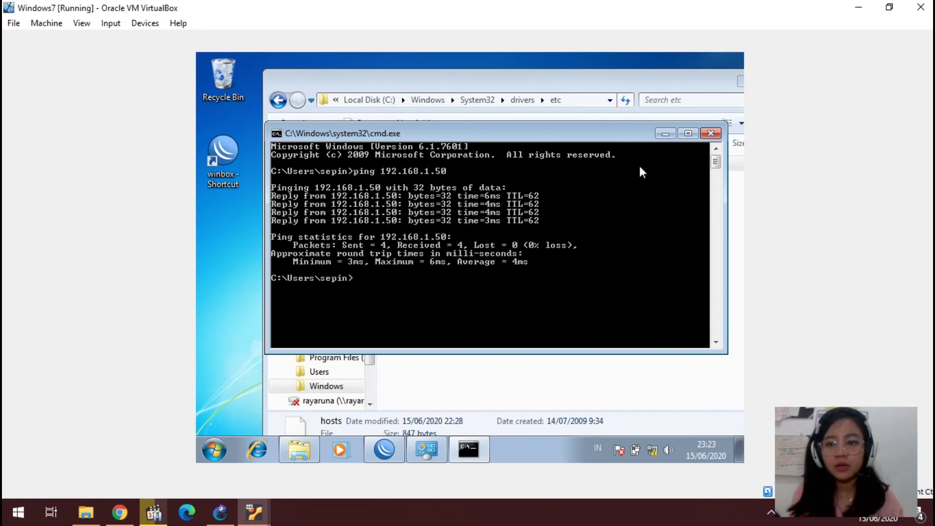
pyautogui.click(709, 134)
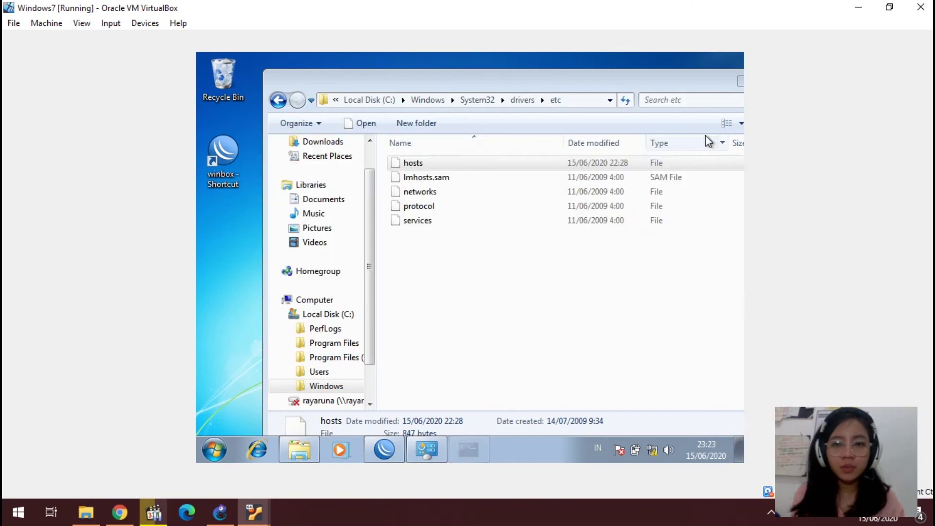
# Step: Start Map Network Drive from Network's context menu and enter folder \\rayaruna\rayaruna for Z:
pyautogui.click(275, 300)
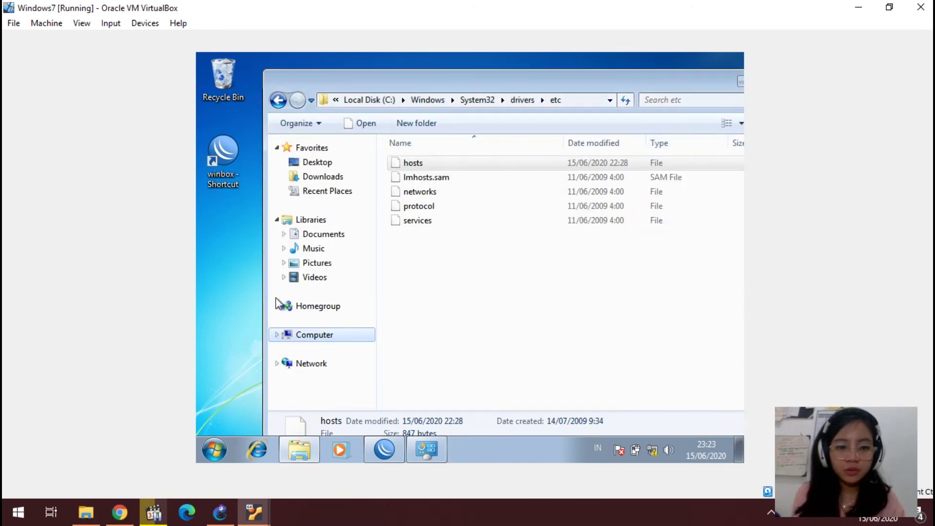
pyautogui.rightClick(298, 365)
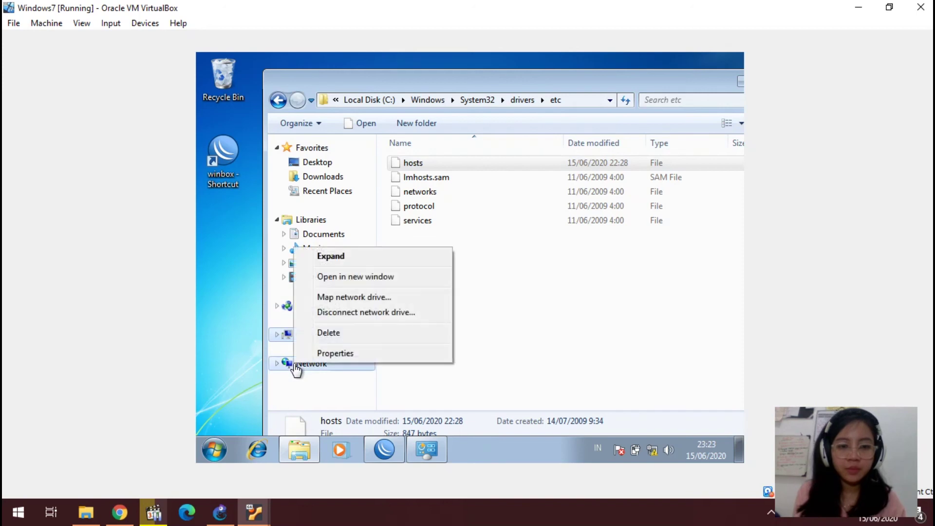
pyautogui.click(363, 298)
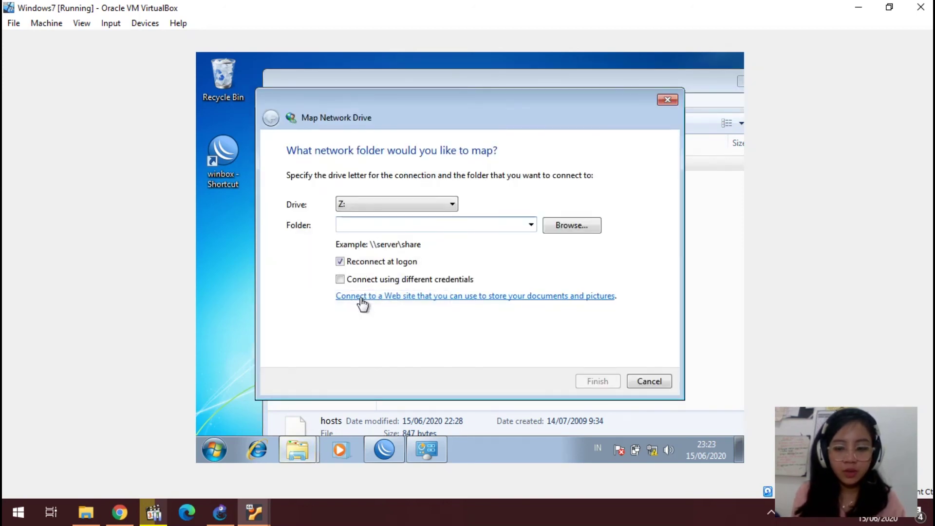
pyautogui.write('\\\\ra')
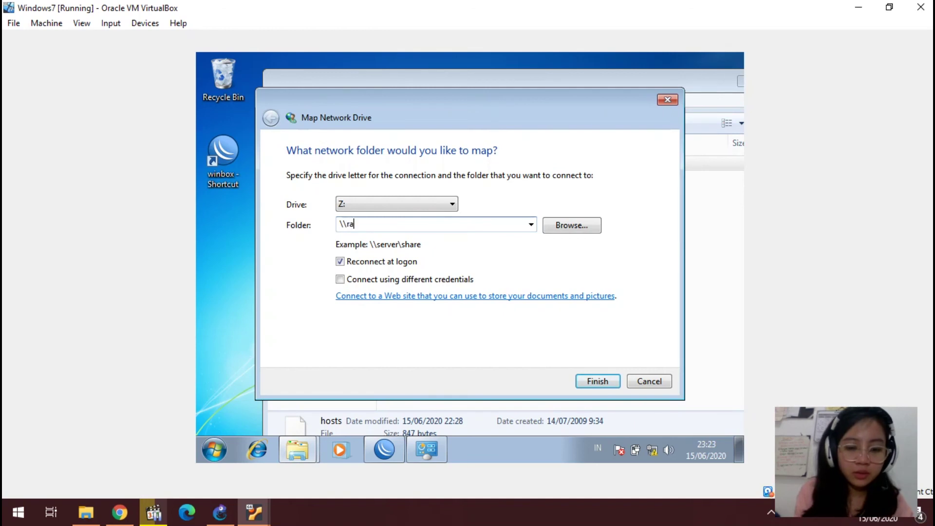
pyautogui.write('yaruna')
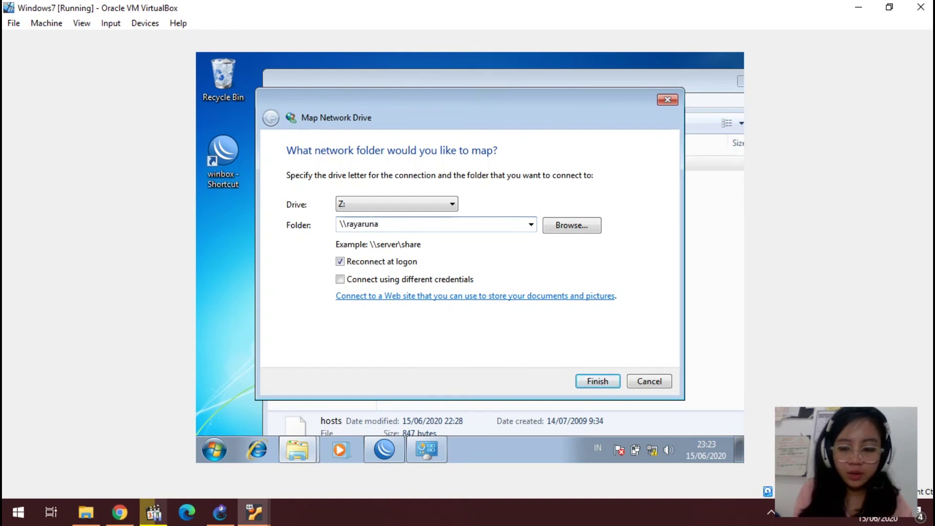
pyautogui.write('\\rayaruna')
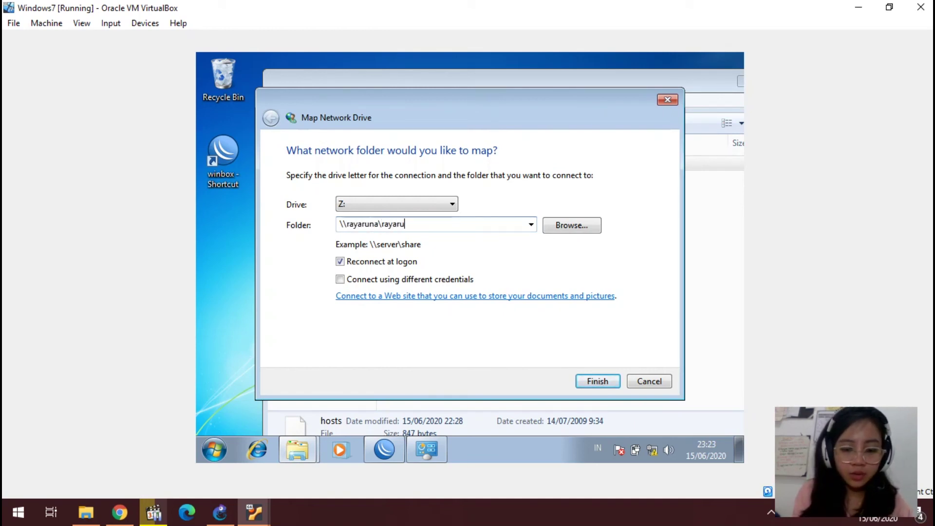
# Step: Finish mapping Z: and authenticate with the Samba user's name and password
pyautogui.click(590, 389)
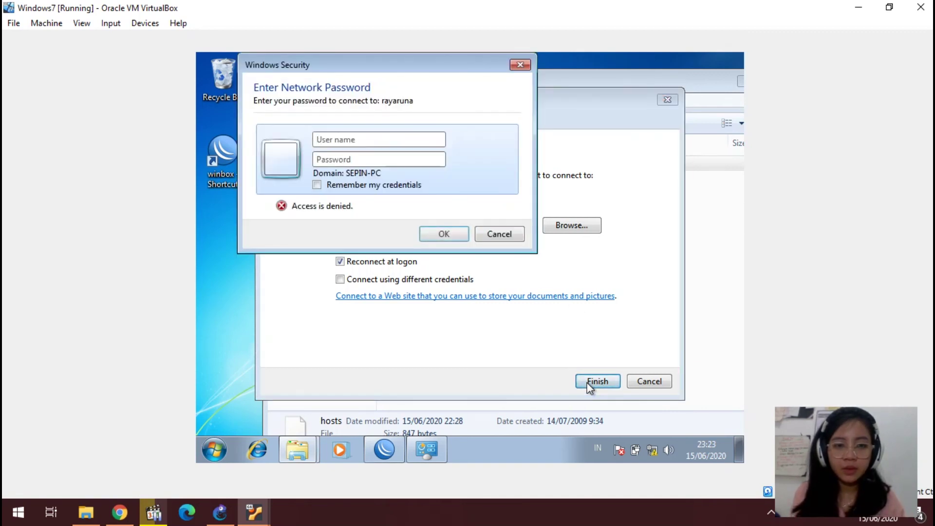
pyautogui.write('raya')
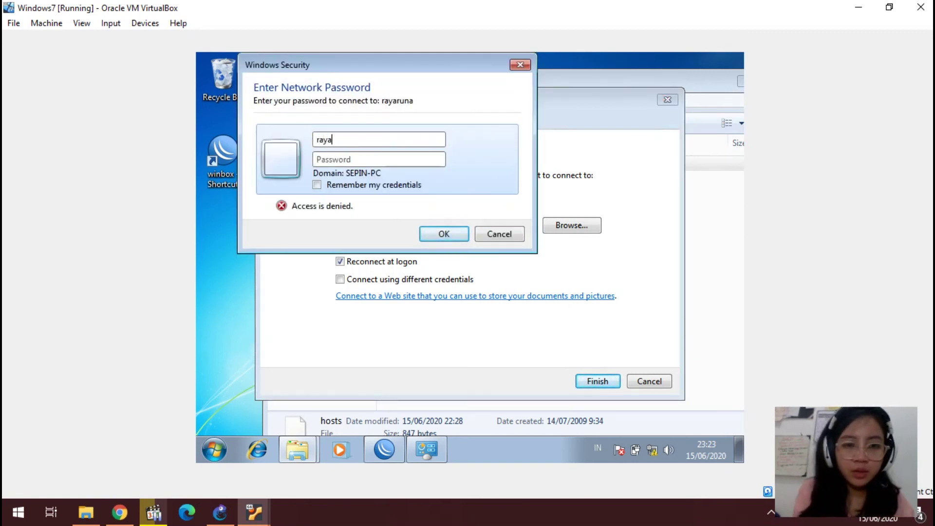
pyautogui.write('runa')
pyautogui.press('Tab')
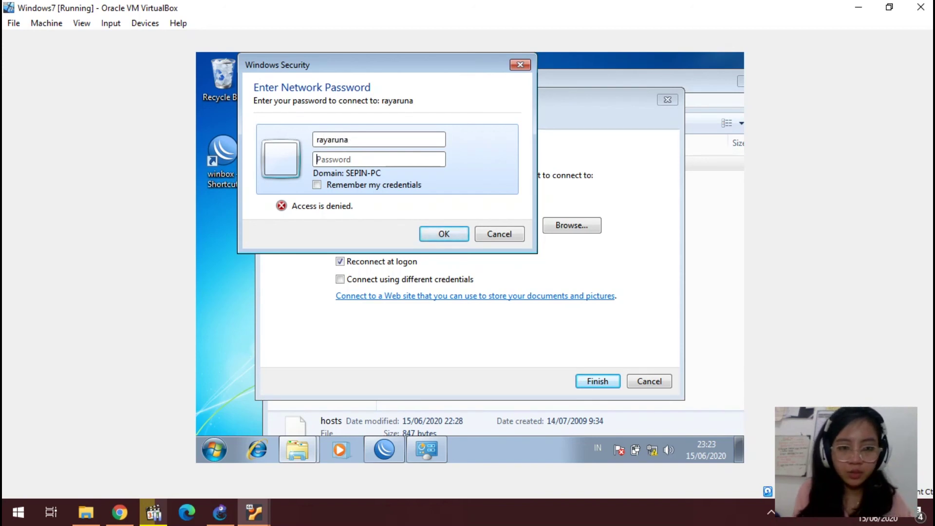
pyautogui.write('***')
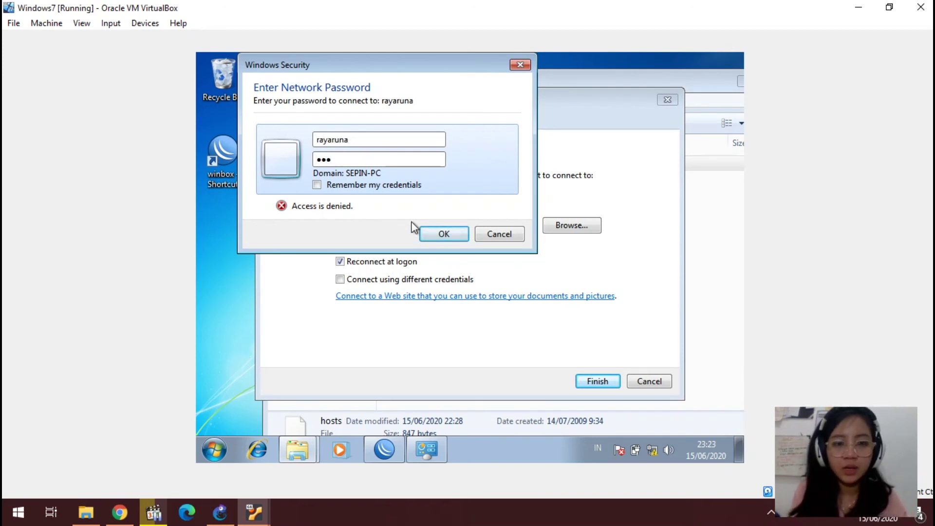
pyautogui.click(432, 234)
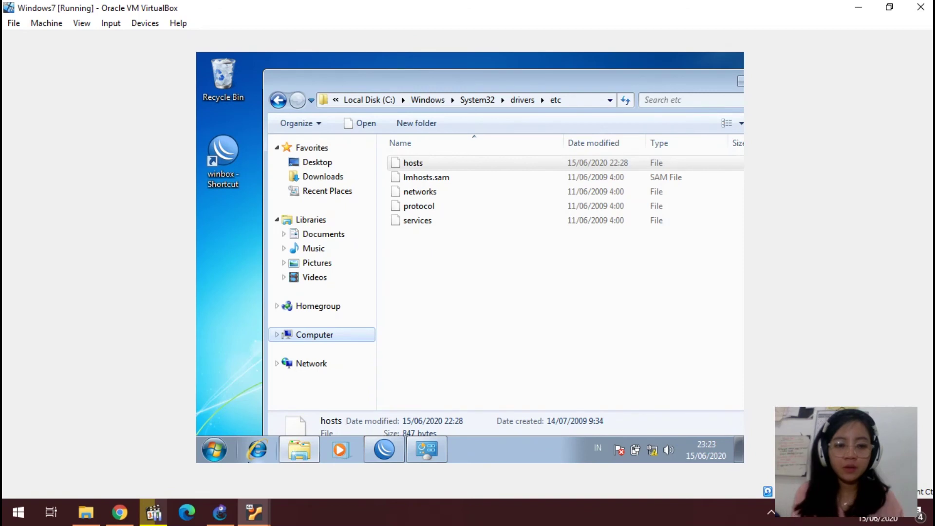
# Step: In the Ubuntu Server VM, exit nano and clear the terminal screen
pyautogui.moveTo(253, 512)
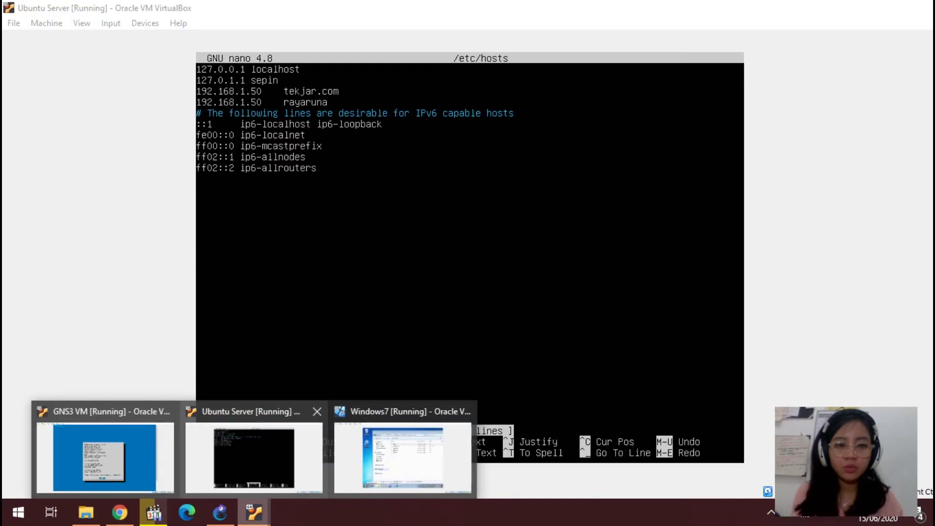
pyautogui.click(253, 458)
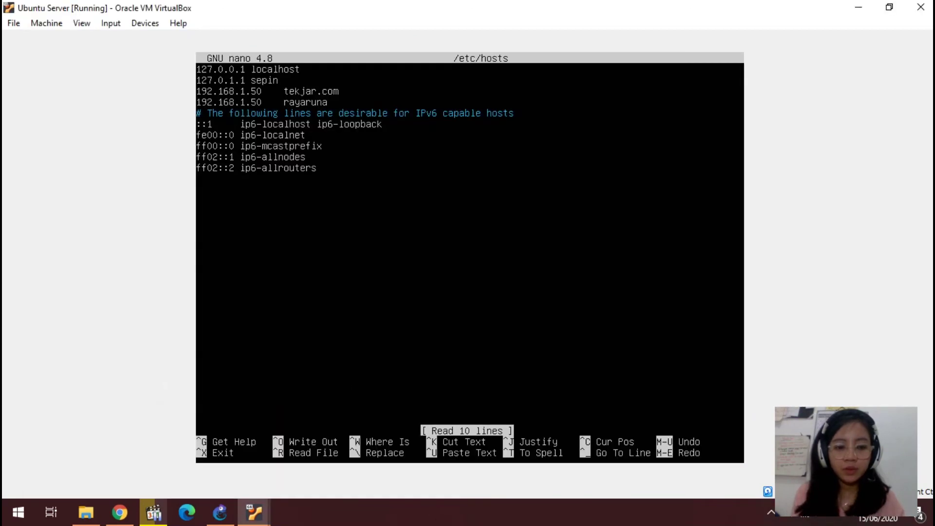
pyautogui.hotkey('ctrl', 'x')
pyautogui.write('vler')
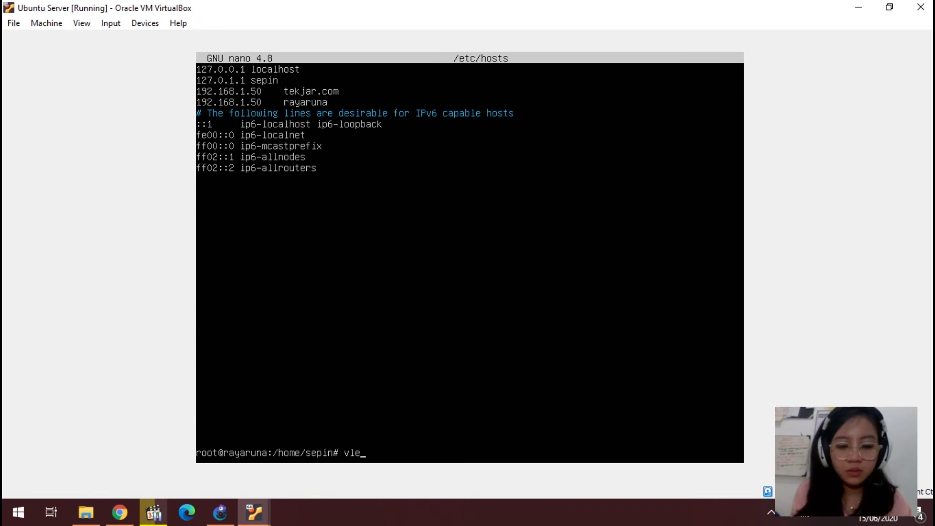
pyautogui.press('BackSpace')
pyautogui.press('BackSpace')
pyautogui.press('BackSpace')
pyautogui.press('BackSpace')
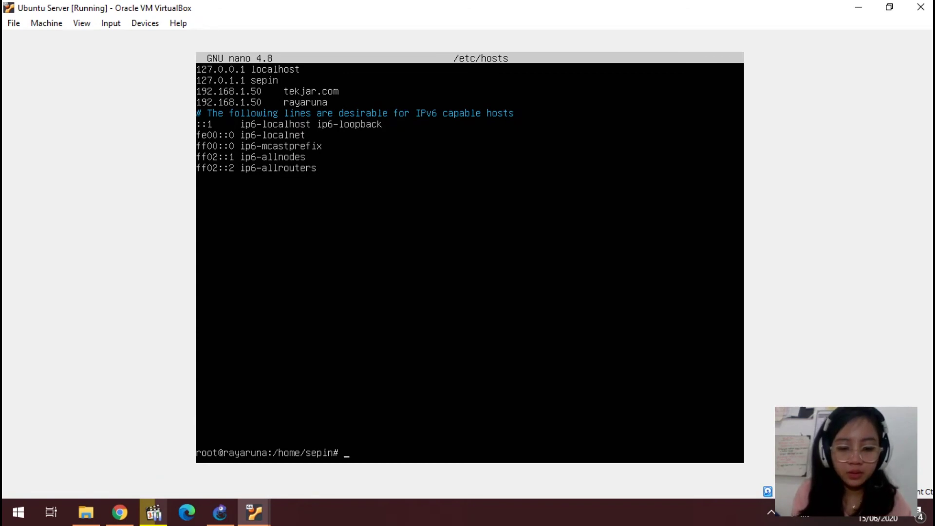
pyautogui.write('clear')
pyautogui.press('Return')
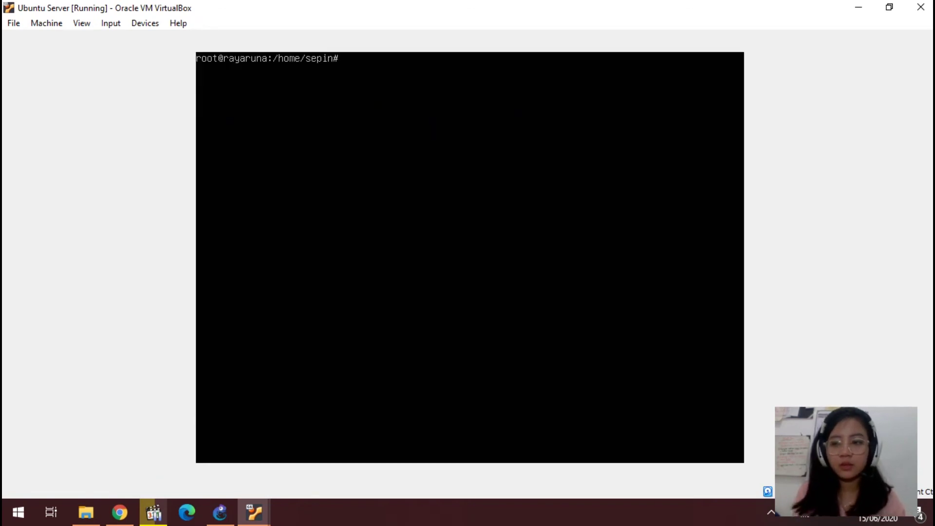
# Step: Create /home/rayaruna/wkwkwkw with touch and return to the Windows 7 VM
pyautogui.write('touch ')
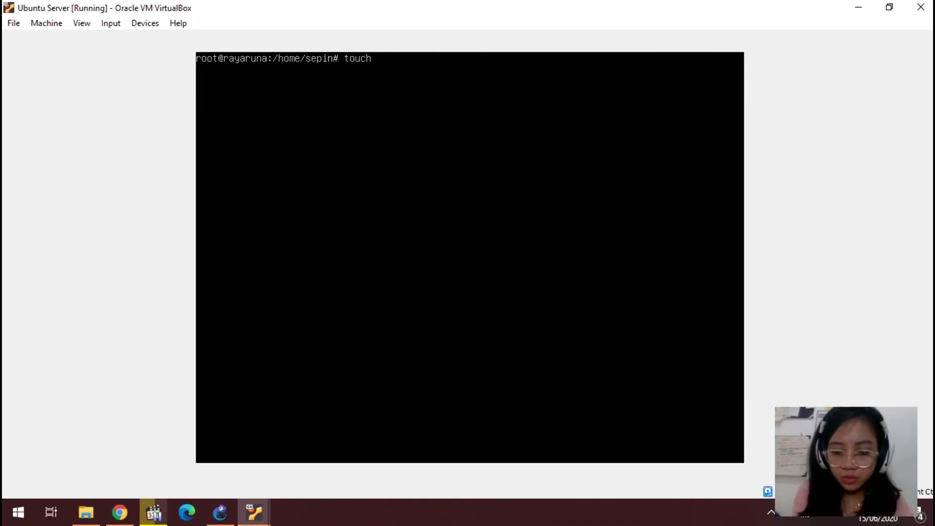
pyautogui.write('/home/')
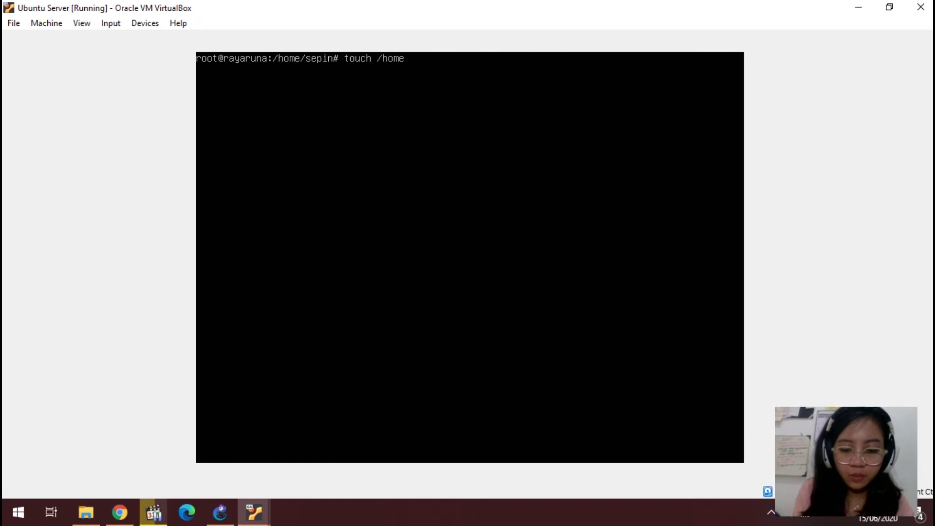
pyautogui.write('rayaruna/wkwkwkw')
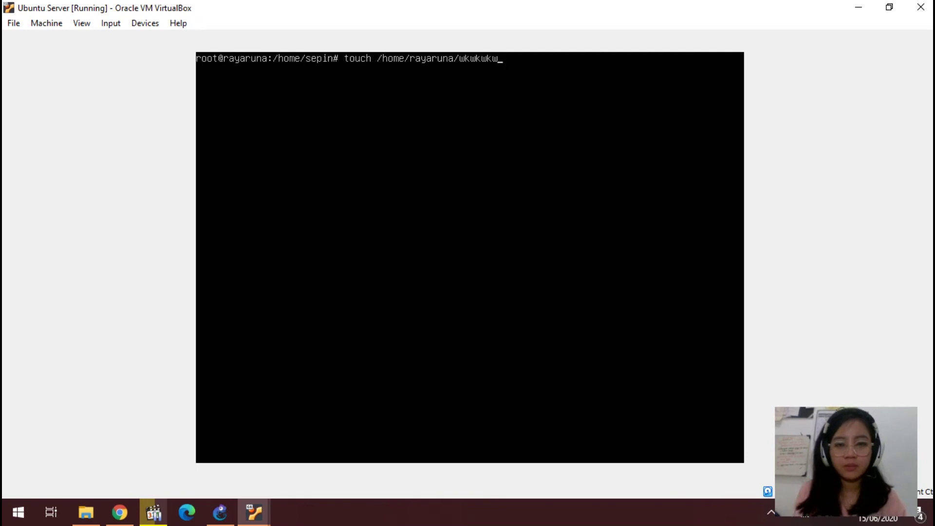
pyautogui.press('Return')
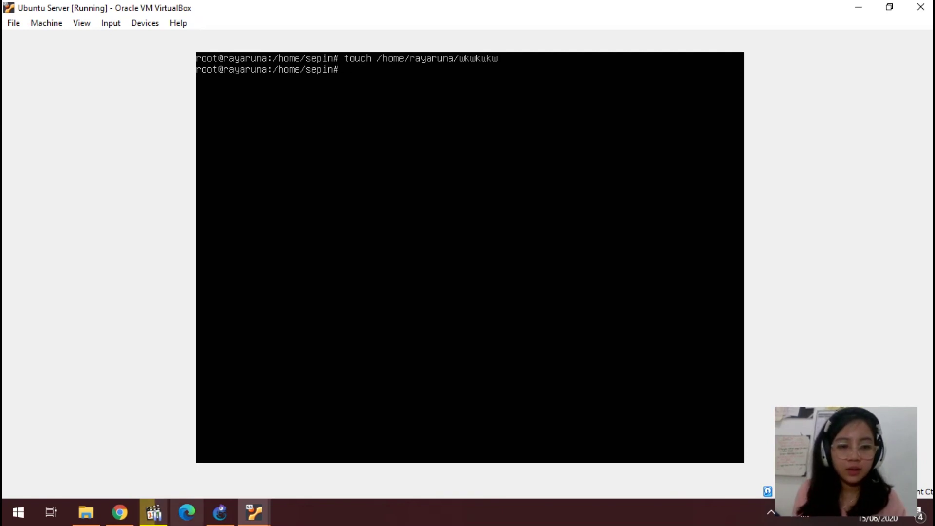
pyautogui.click(220, 513)
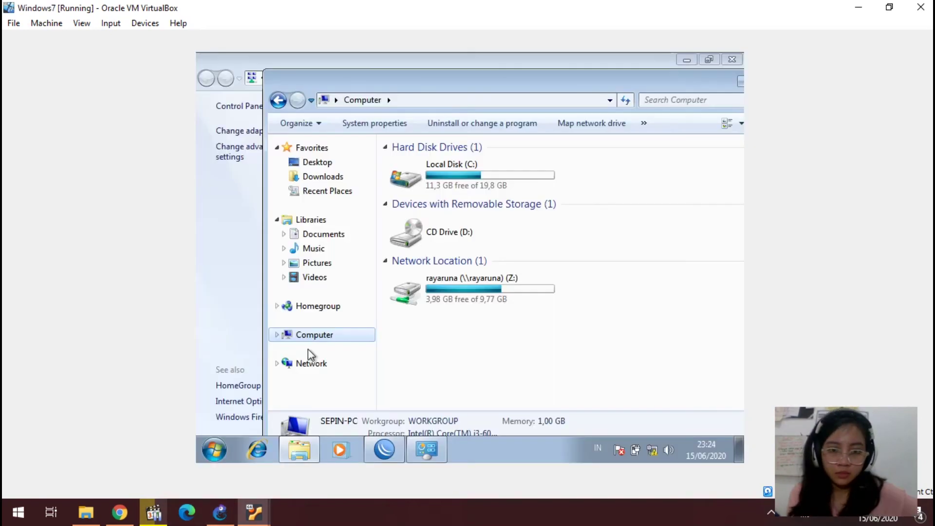
# Step: Open rayaruna (Z:) to find wkwkwkw, close Network and Sharing Center, and switch to Ubuntu Server
pyautogui.doubleClick(419, 282)
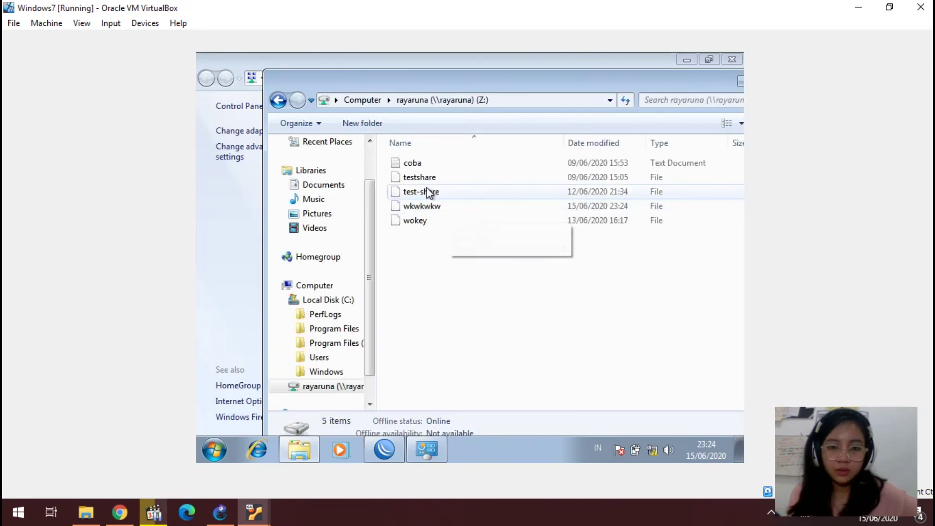
pyautogui.rightClick(473, 203)
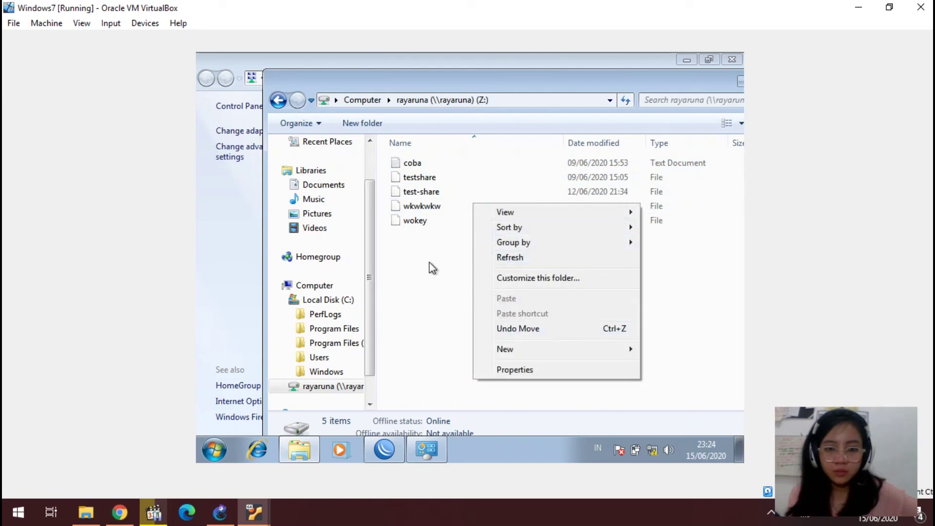
pyautogui.click(232, 168)
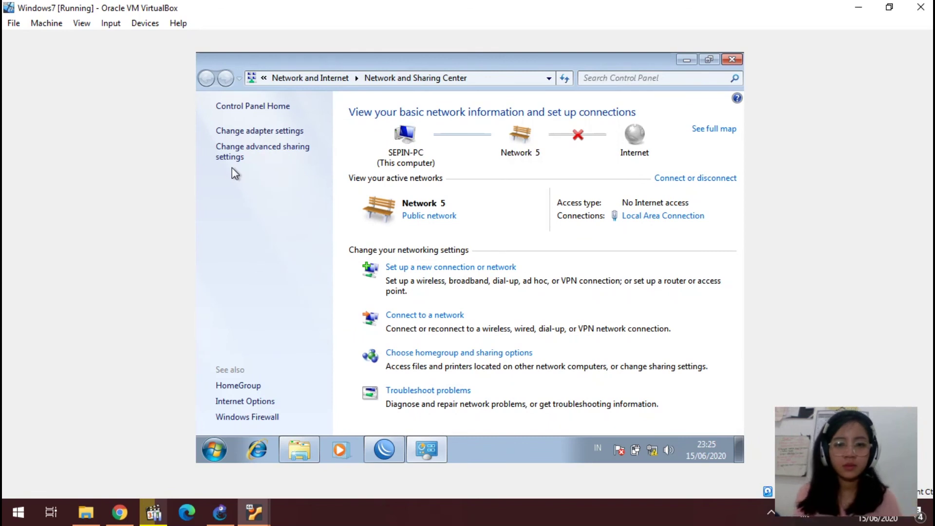
pyautogui.click(732, 59)
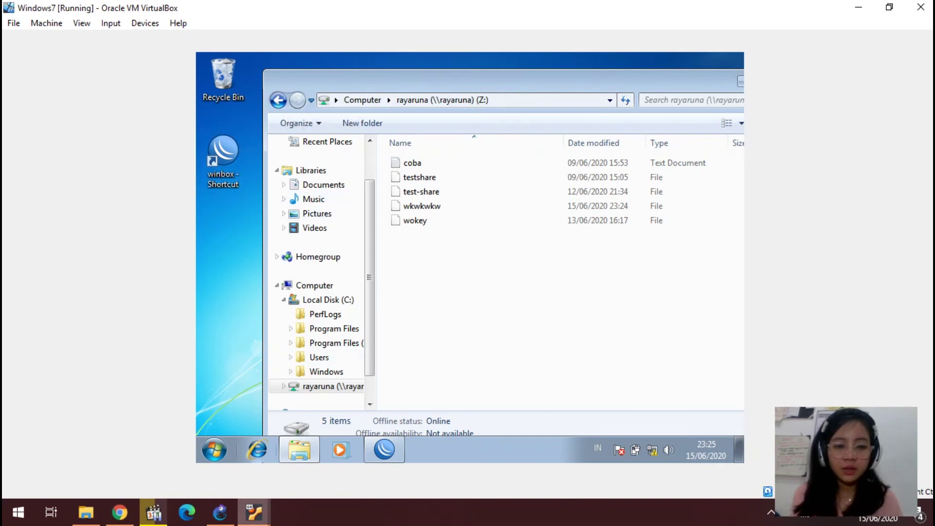
pyautogui.click(254, 513)
pyautogui.click(250, 453)
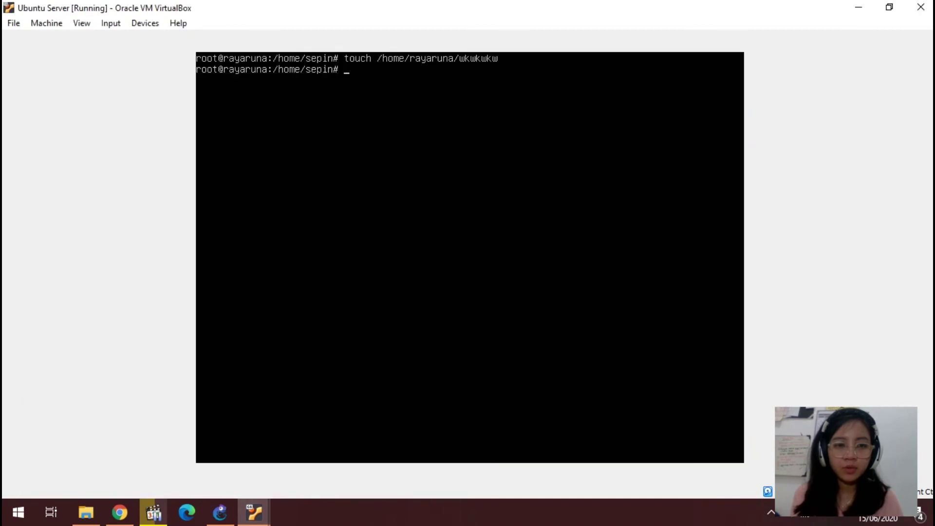
# Step: Clear the terminal, create /home/rayaruna/test-coba with touch, and switch back to Windows 7
pyautogui.write('clear')
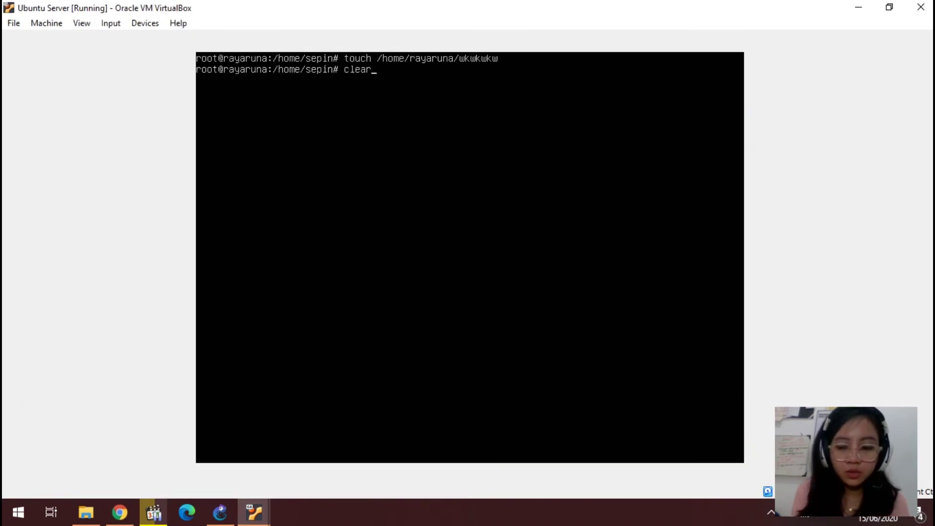
pyautogui.press('Return')
pyautogui.write('touc')
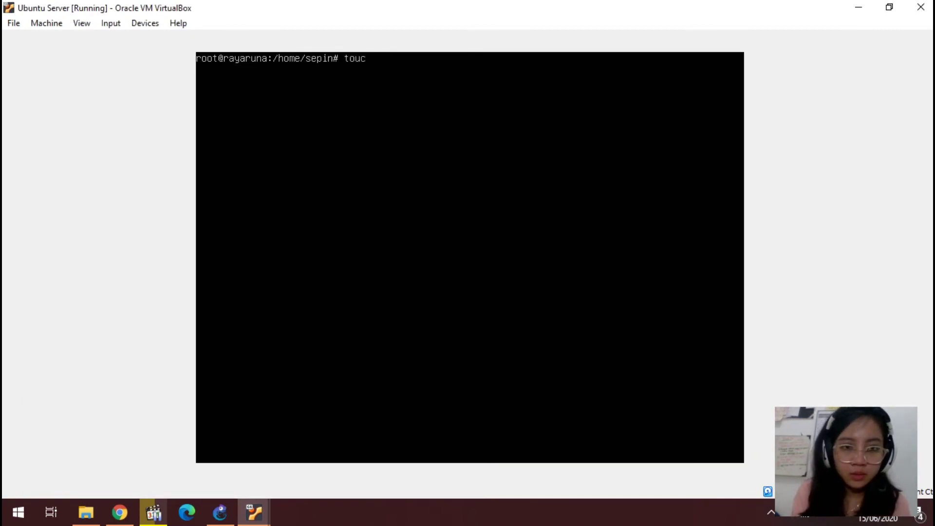
pyautogui.write('h /home/')
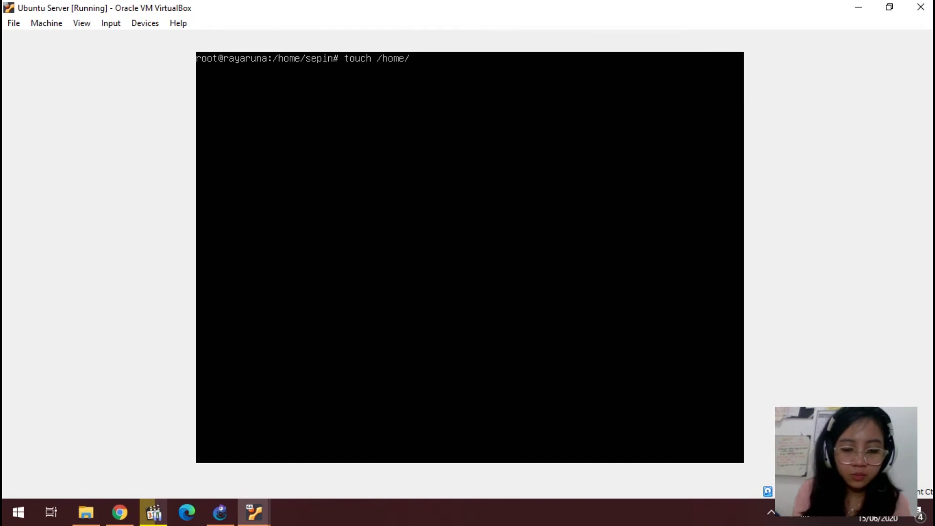
pyautogui.write('rayaruna')
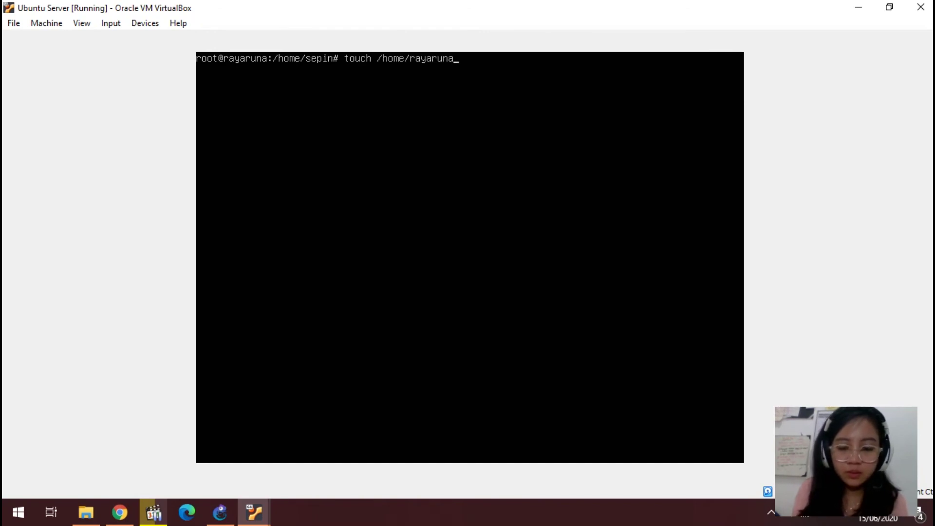
pyautogui.write('/test-csb')
pyautogui.press('BackSpace')
pyautogui.press('BackSpace')
pyautogui.press('BackSpace')
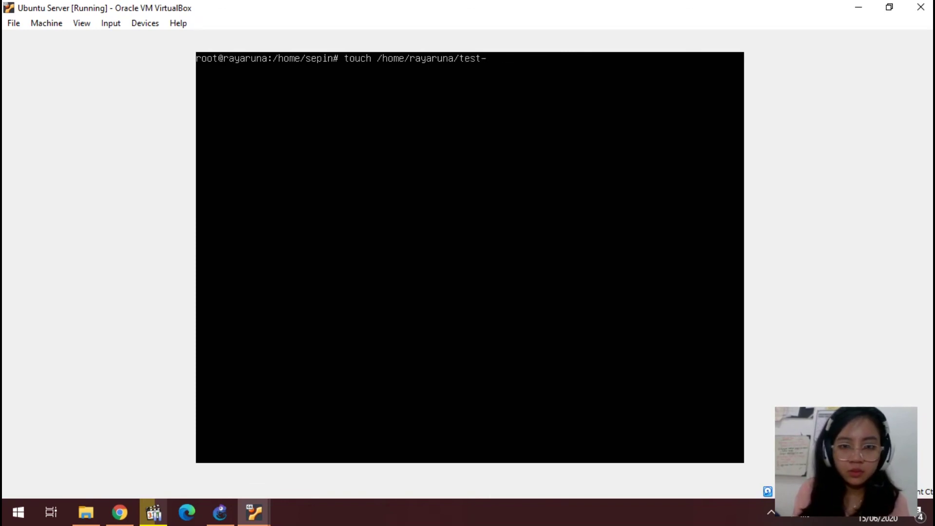
pyautogui.write('share')
pyautogui.press('BackSpace')
pyautogui.press('BackSpace')
pyautogui.press('BackSpace')
pyautogui.press('BackSpace')
pyautogui.press('BackSpace')
pyautogui.write('coba')
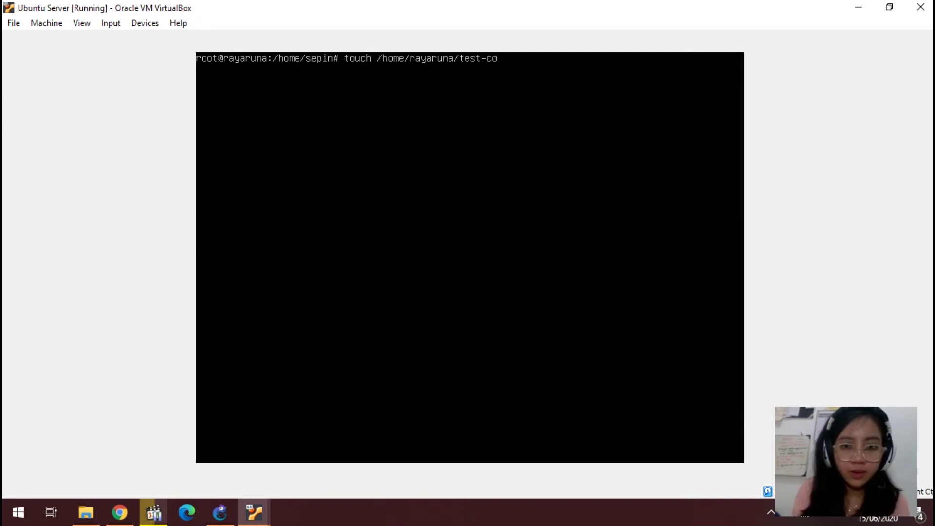
pyautogui.press('Return')
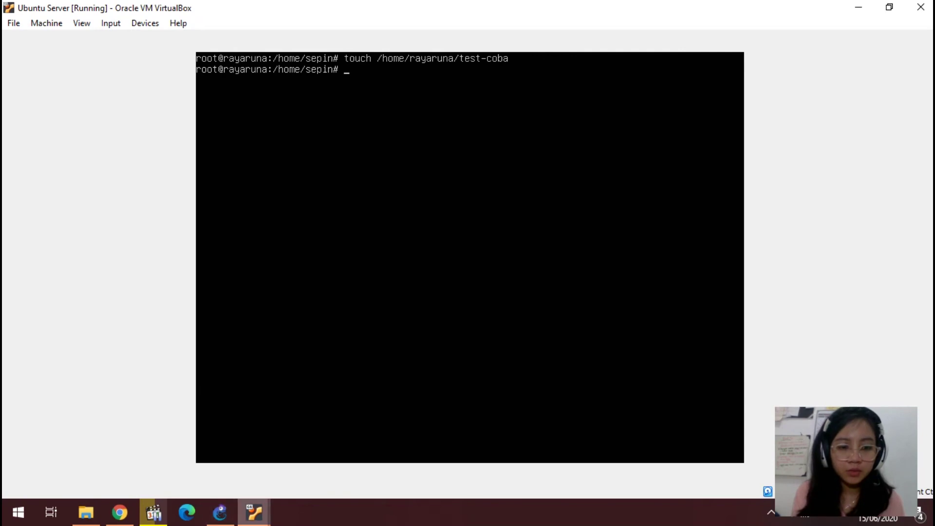
pyautogui.moveTo(254, 512)
pyautogui.click(404, 444)
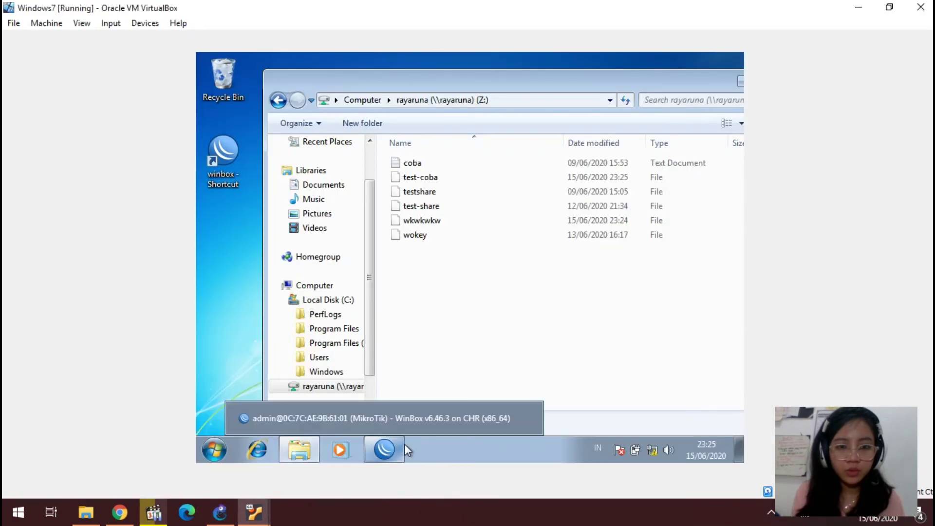